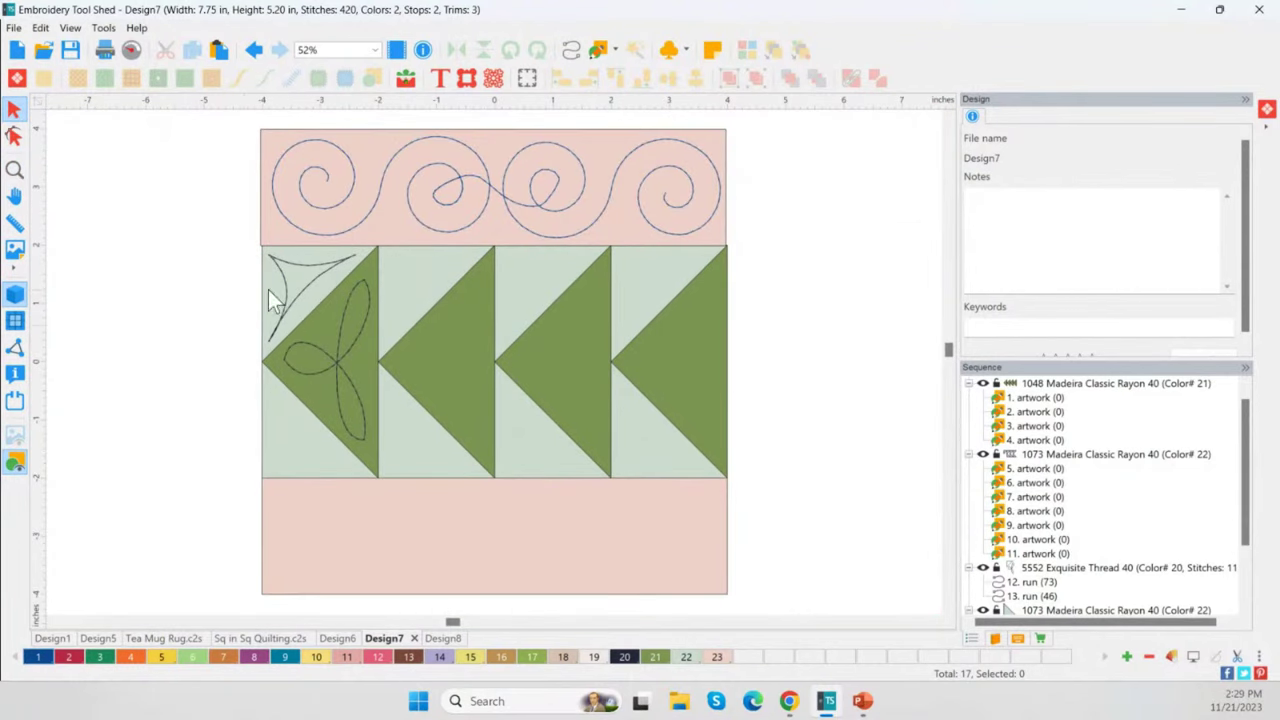
Step: Collapse the thread colour groups and hide all the artwork groups, leaving only the quilting run stitches displayed
click(983, 454)
click(983, 383)
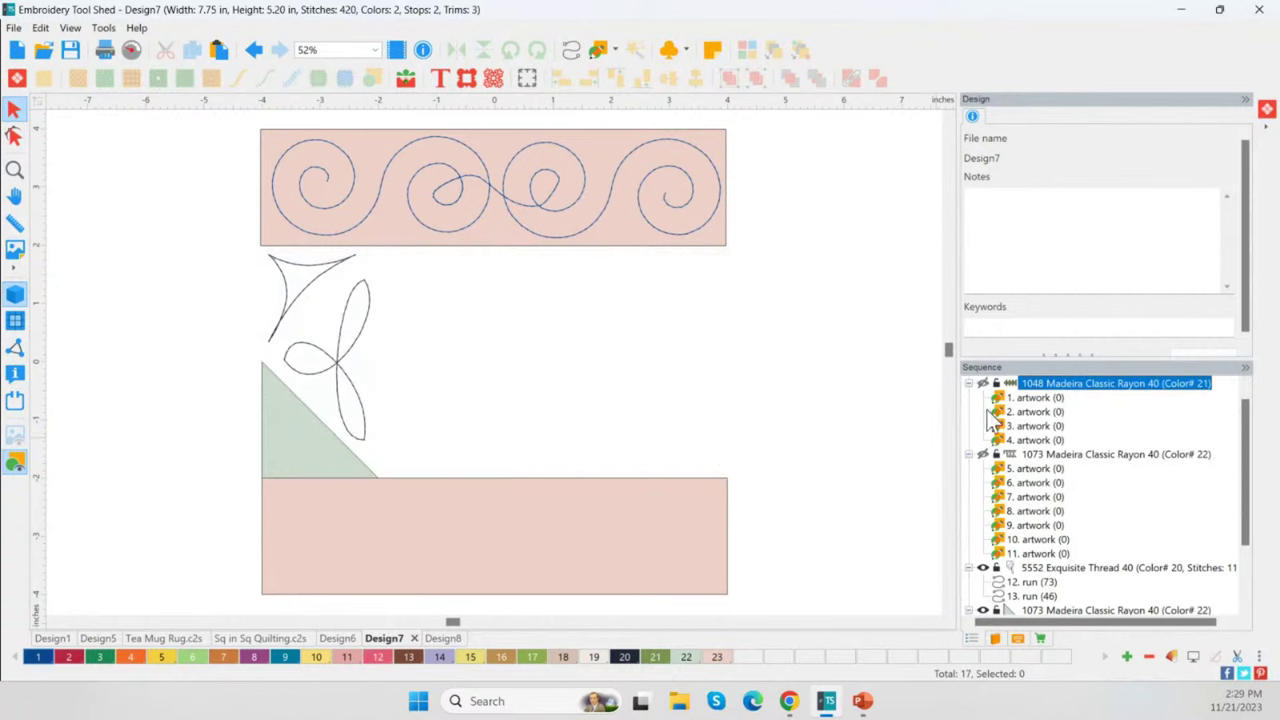
click(983, 567)
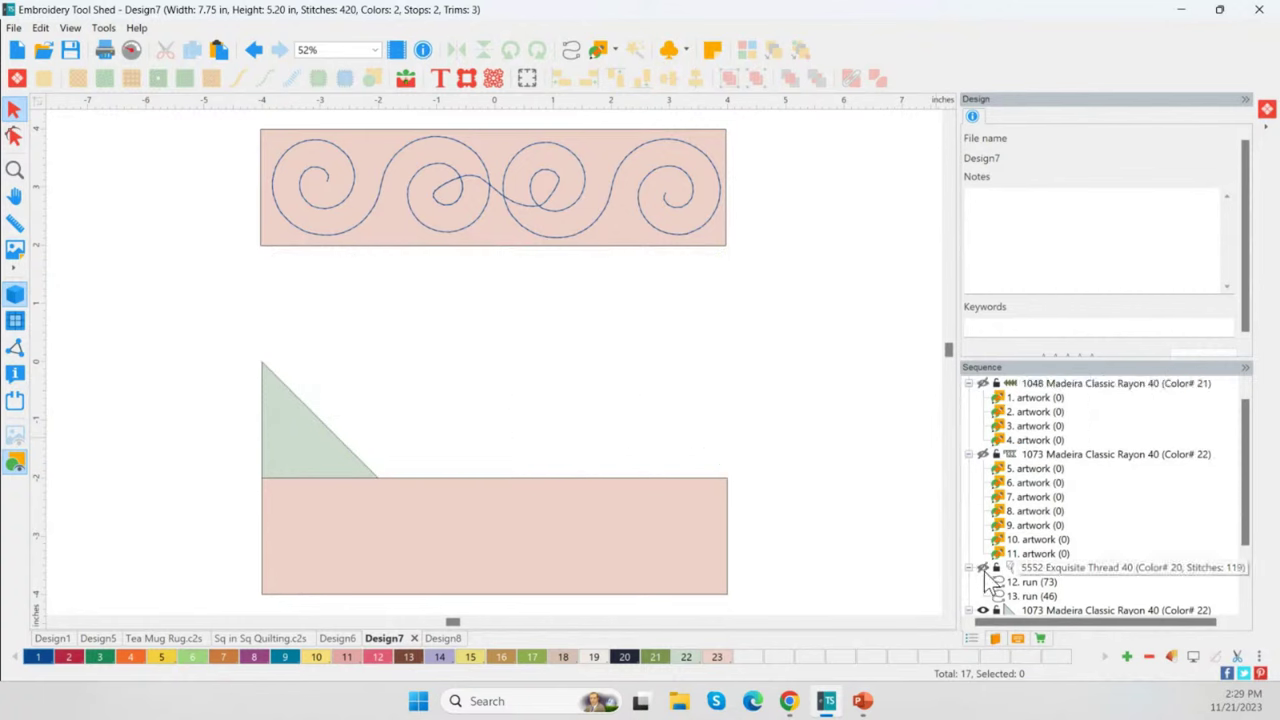
drag(985, 574, 966, 472)
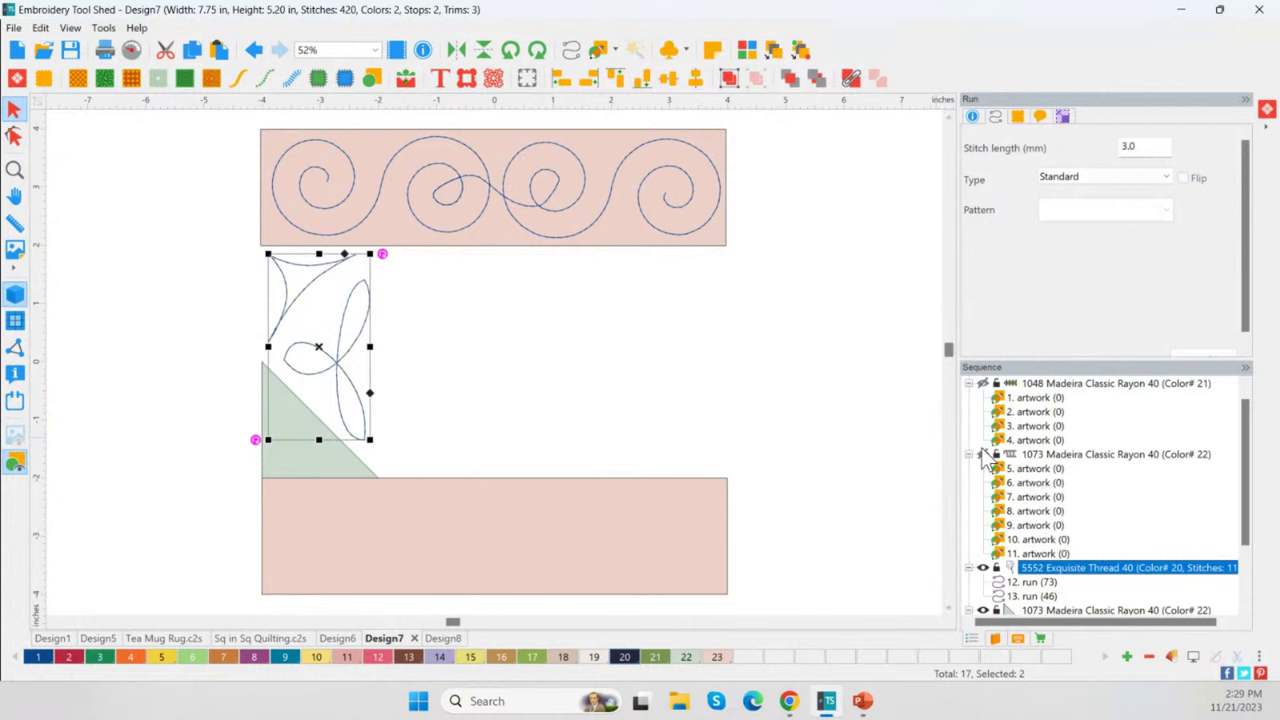
click(968, 397)
click(968, 426)
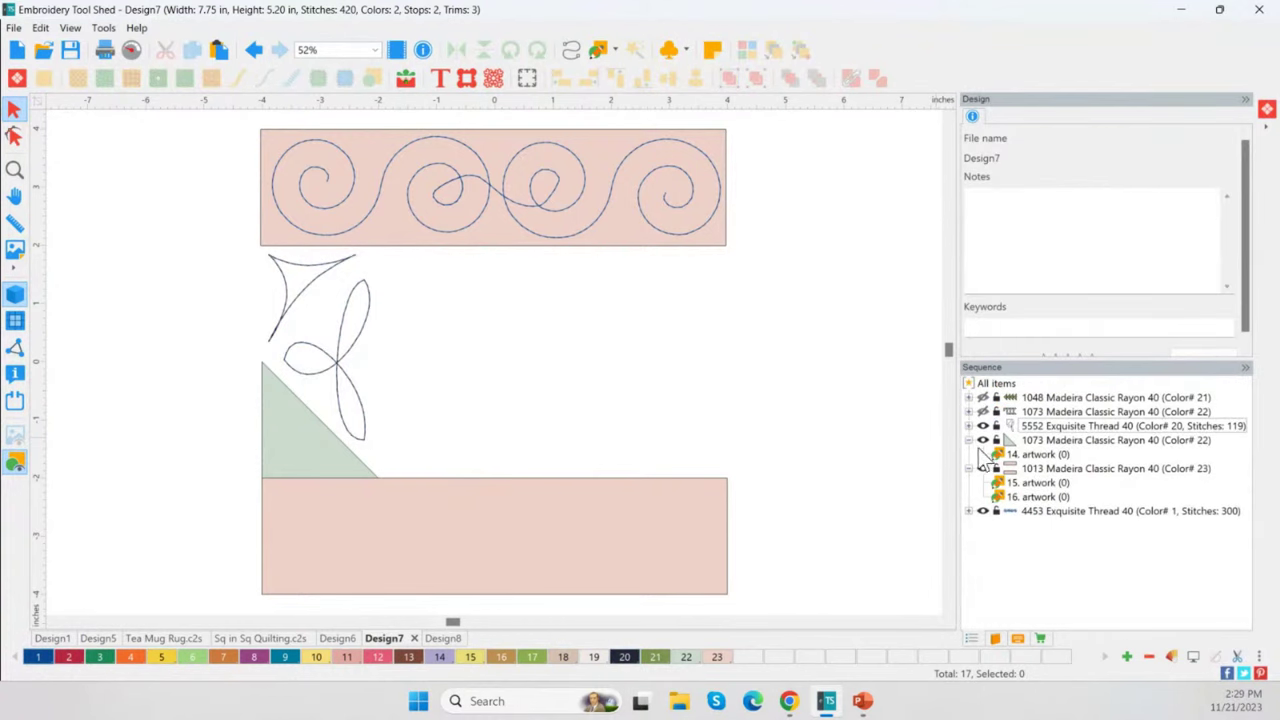
click(982, 440)
click(982, 468)
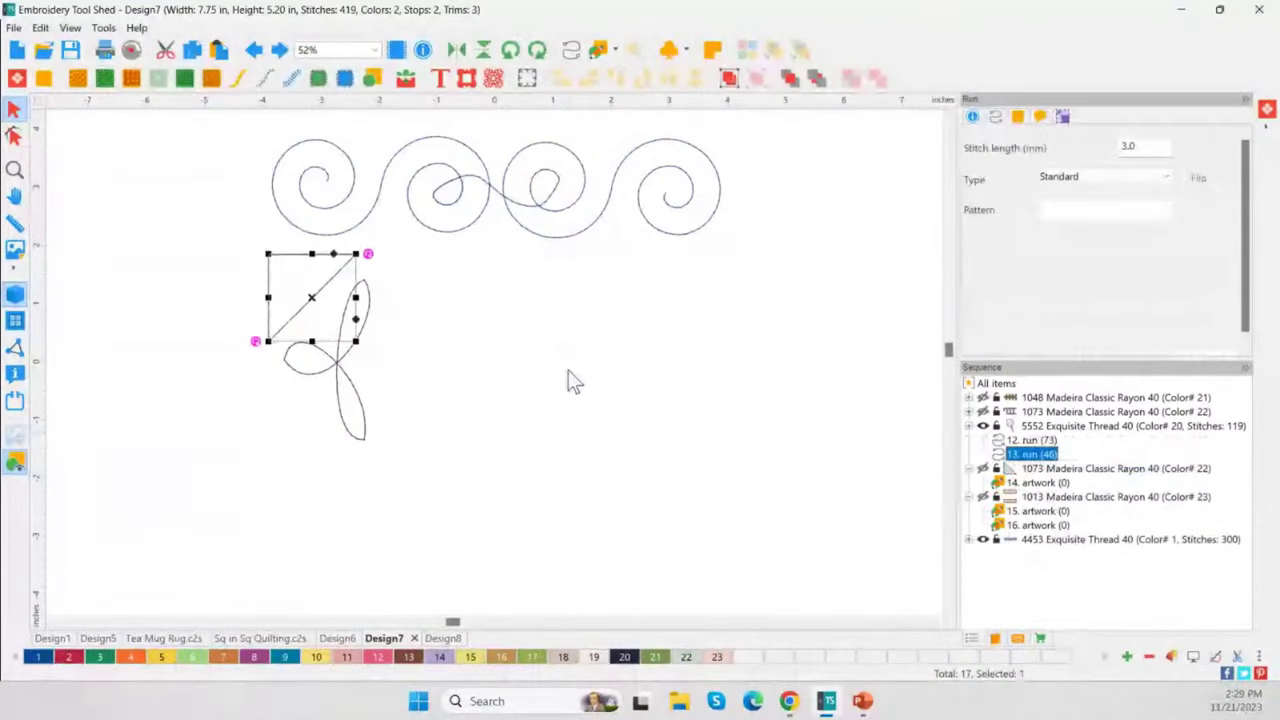
Step: Show all the hidden artwork colour groups again and clear the selection
click(983, 398)
click(983, 412)
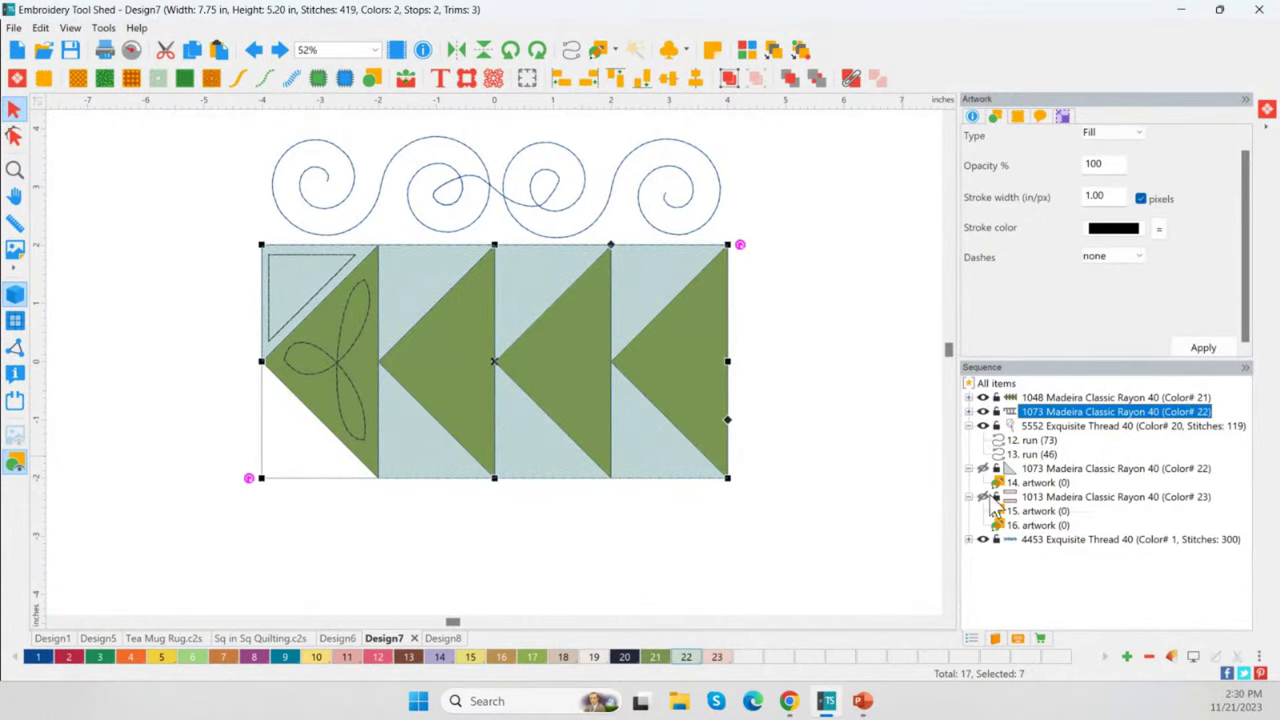
click(983, 497)
click(983, 468)
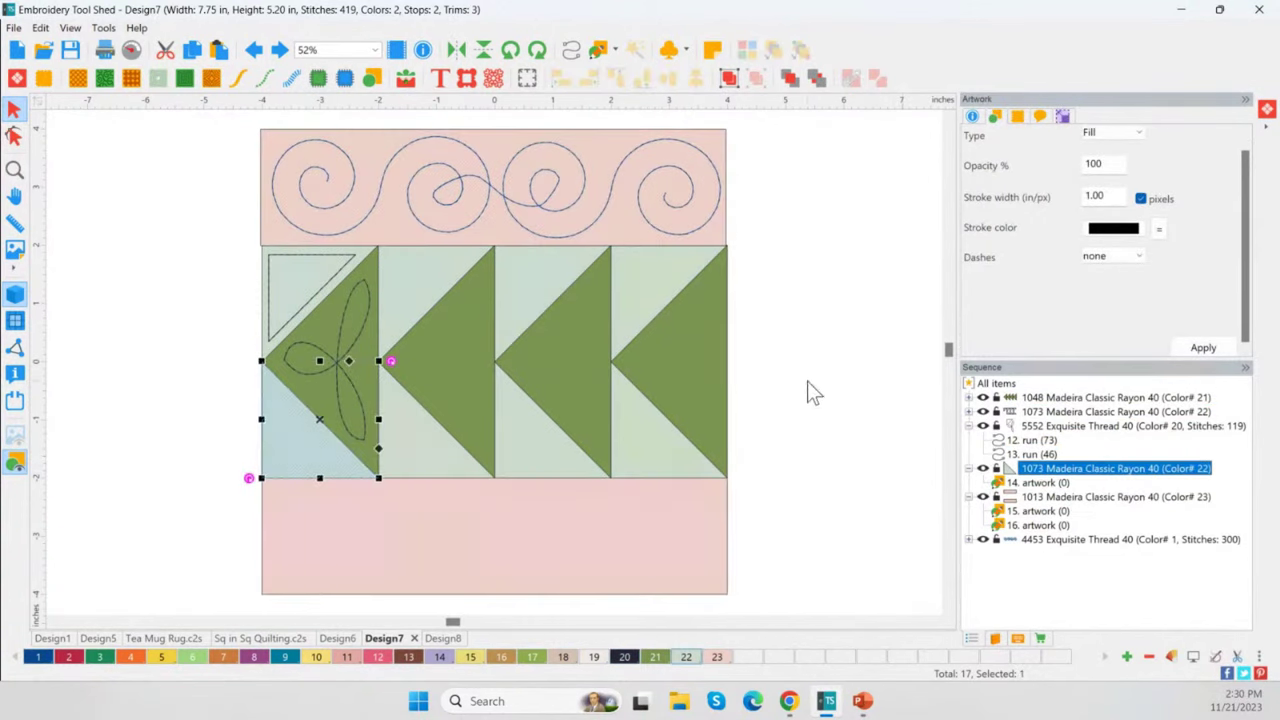
click(250, 299)
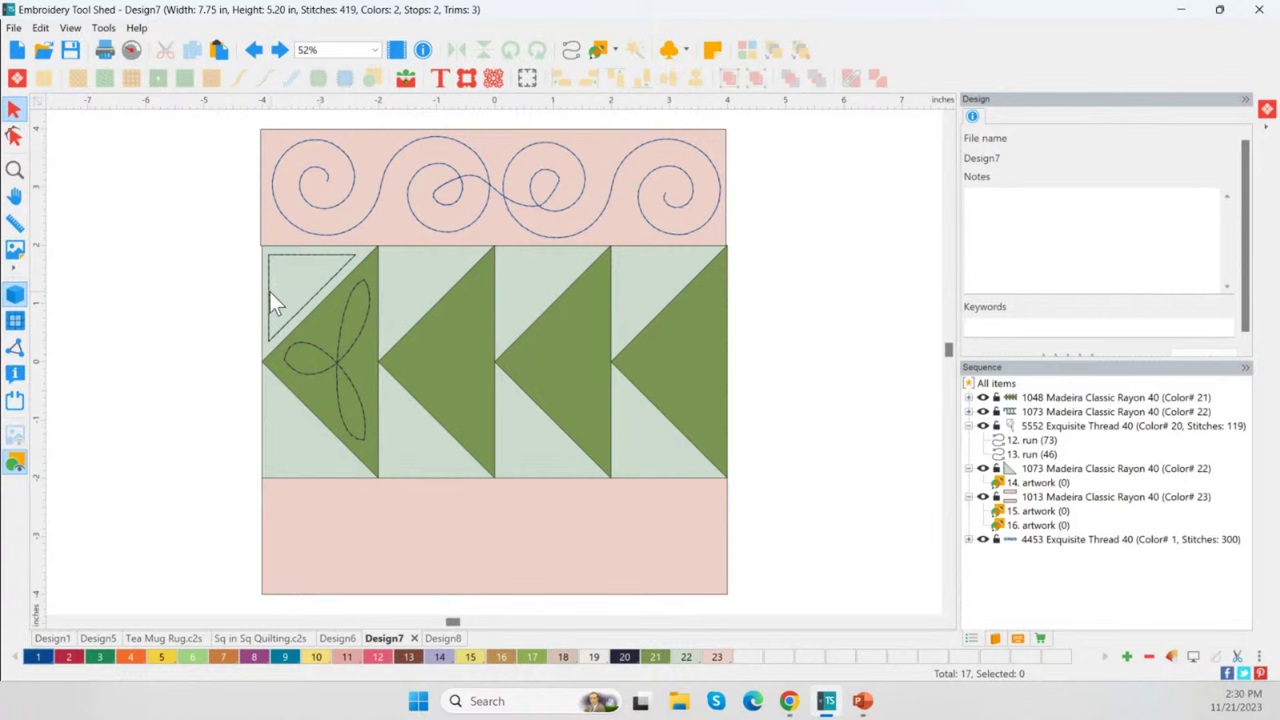
Step: Switch to Tea Mug Rug.c2s and review its Save As embroidery and quilting formats, trying Baby Lock/Brother/Bernina (PES v9), and leave without saving
click(179, 638)
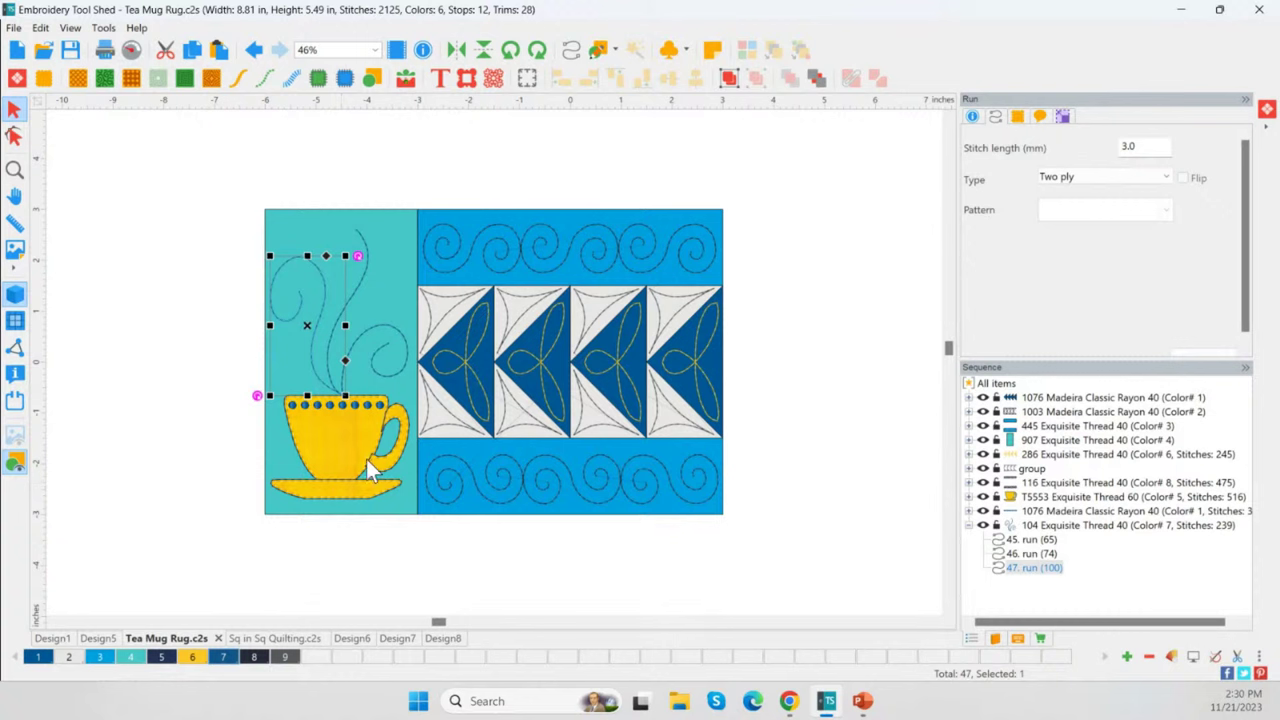
click(14, 30)
click(50, 150)
click(262, 360)
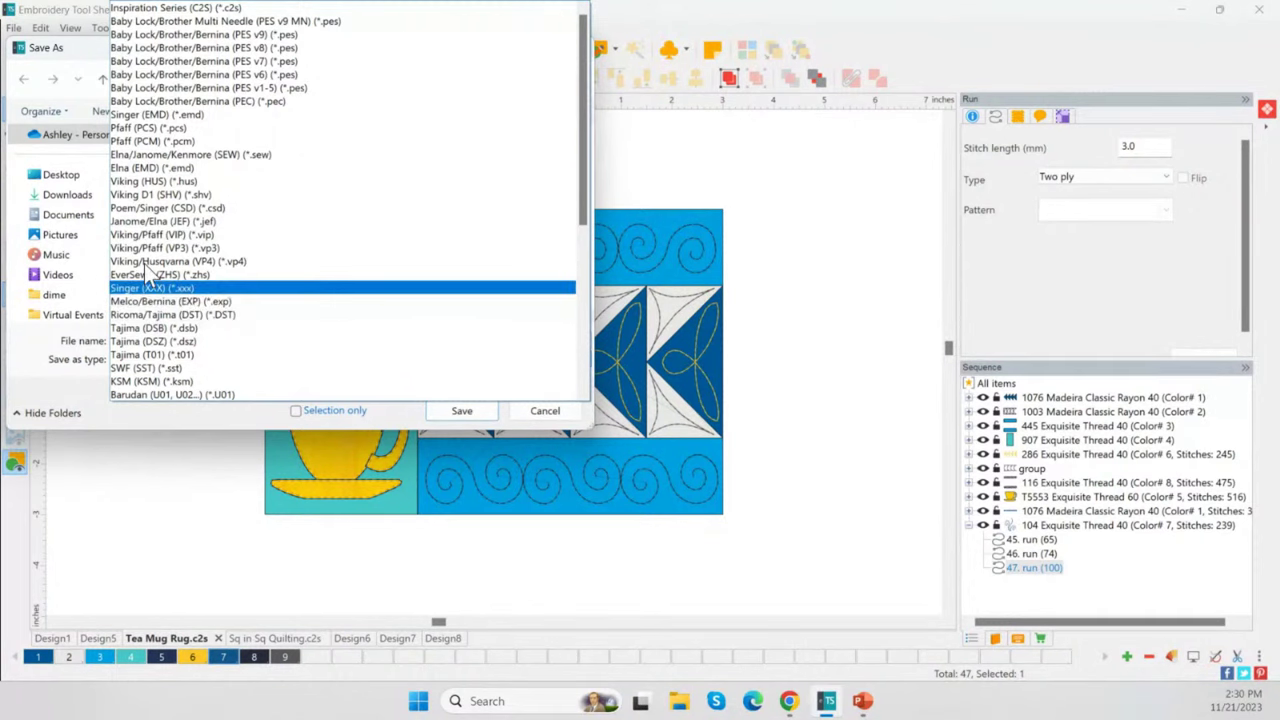
scroll(210, 385, down, 1)
scroll(215, 377, down, 5)
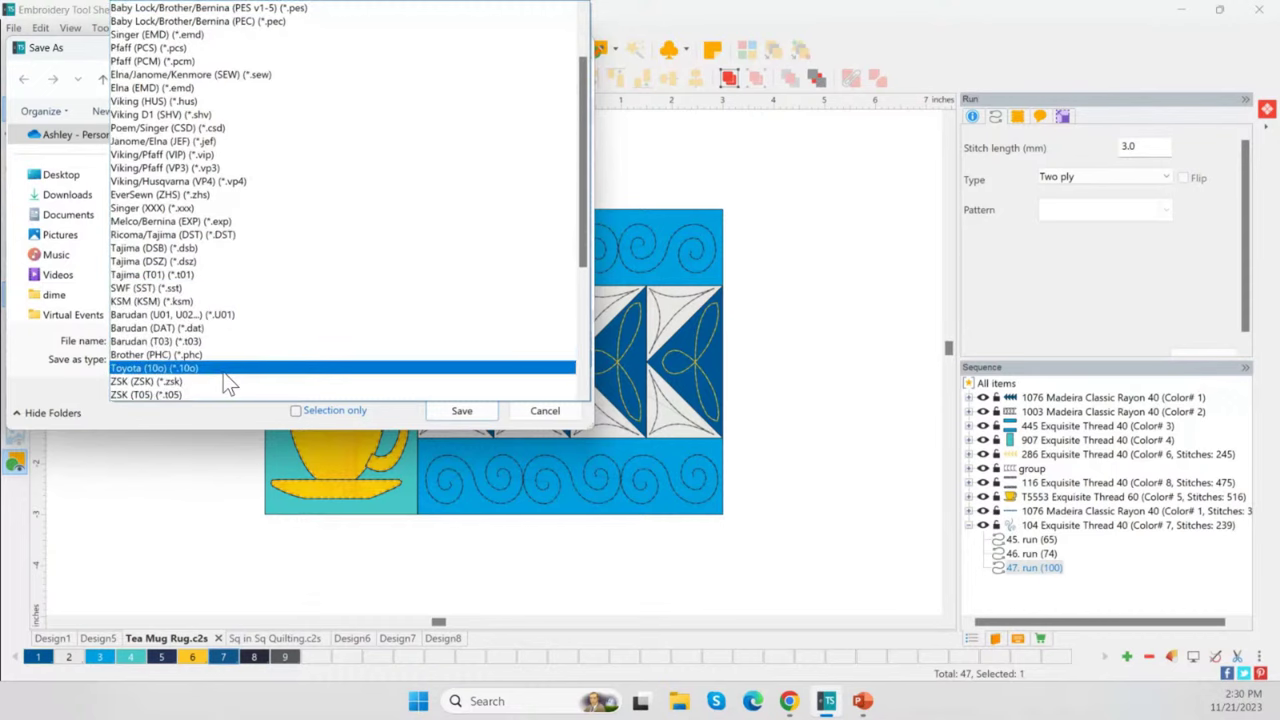
scroll(216, 230, down, 2)
scroll(218, 231, down, 3)
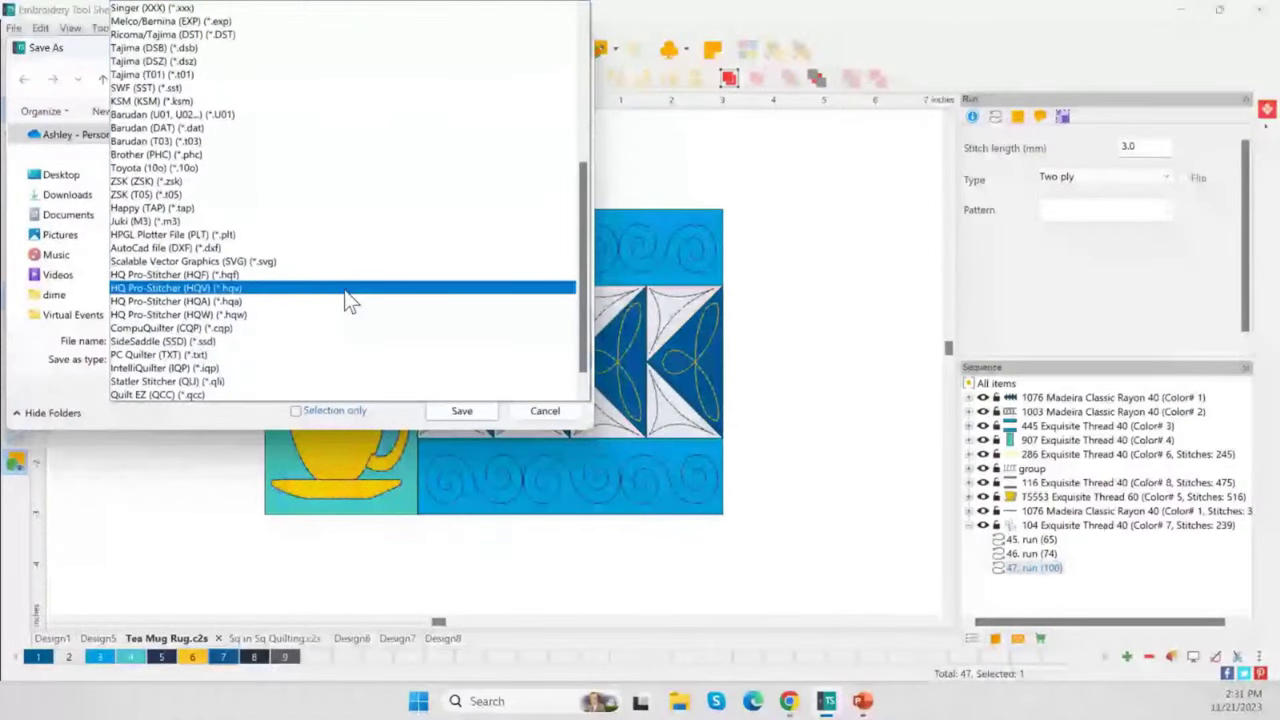
scroll(230, 220, up, 1)
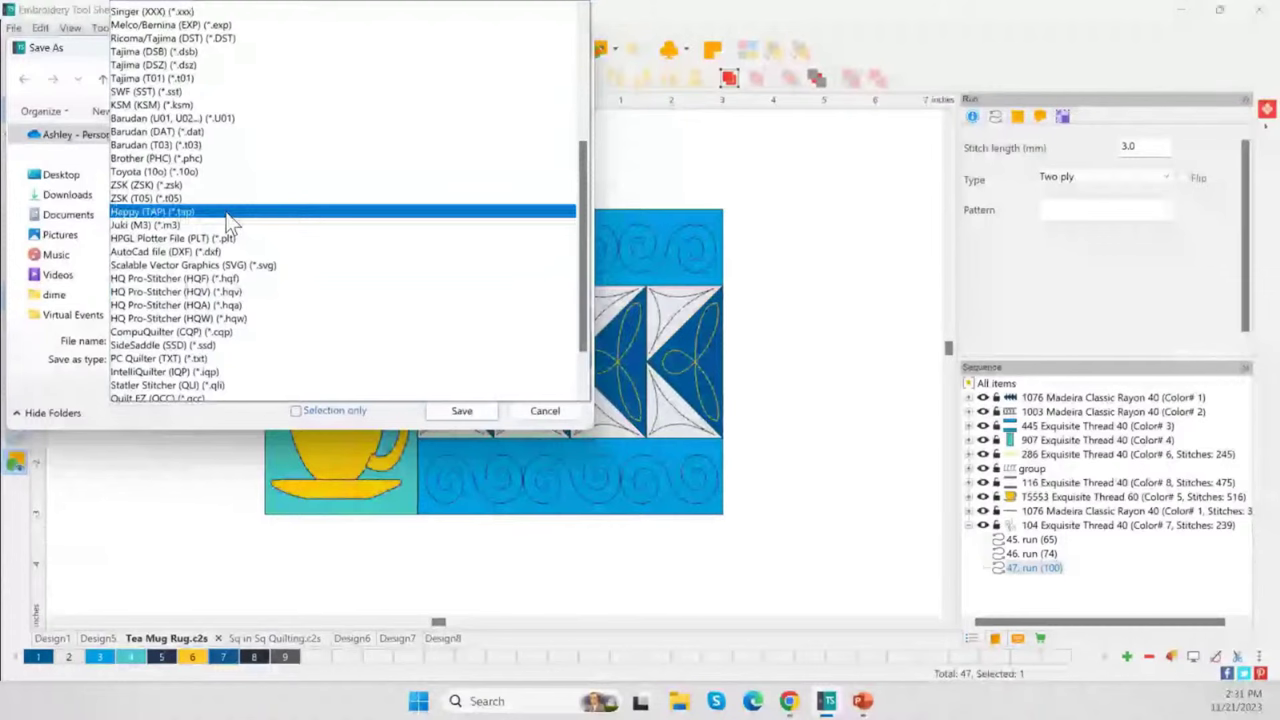
scroll(230, 220, up, 7)
click(300, 40)
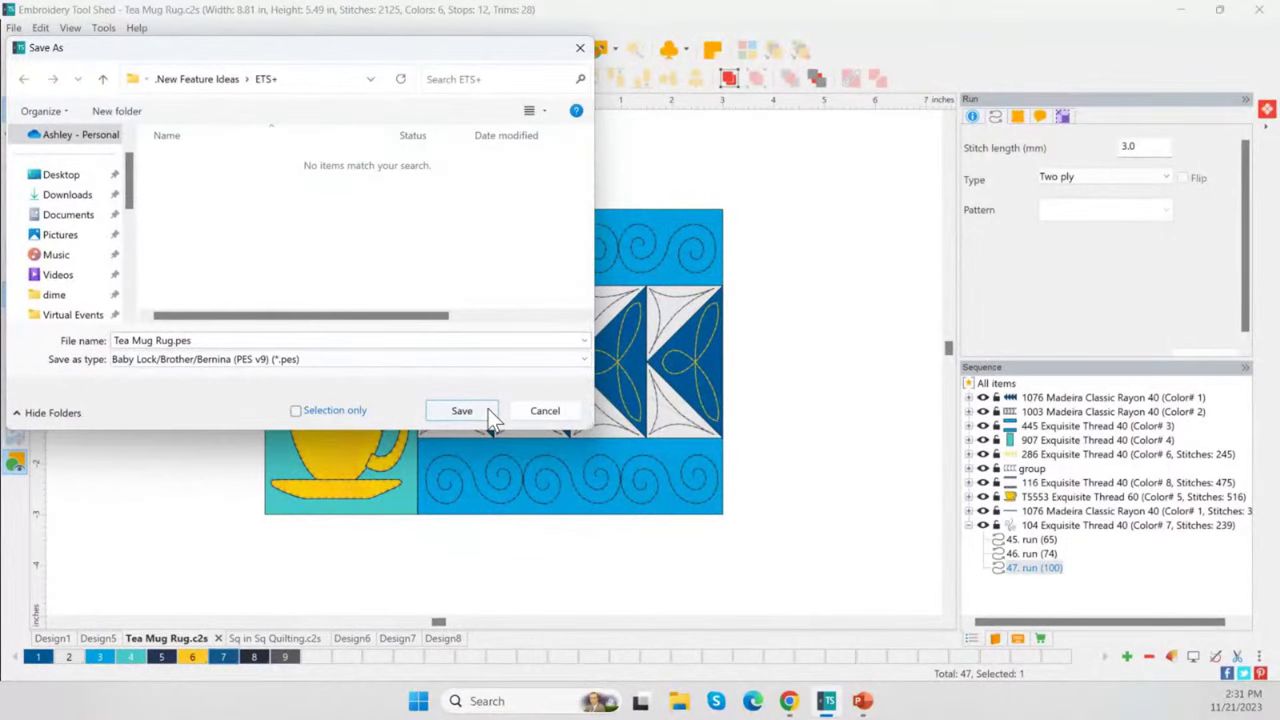
click(560, 414)
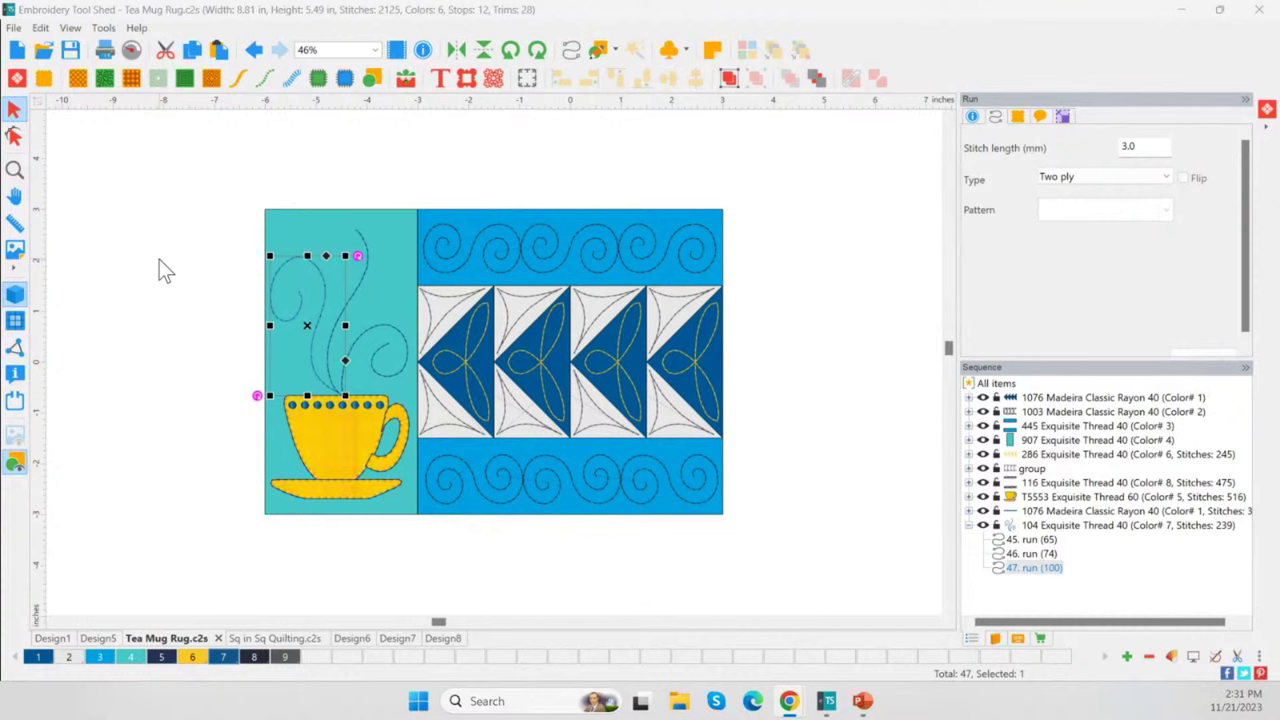
Step: Create a new blank design and look over the available artwork drawing shapes
click(18, 52)
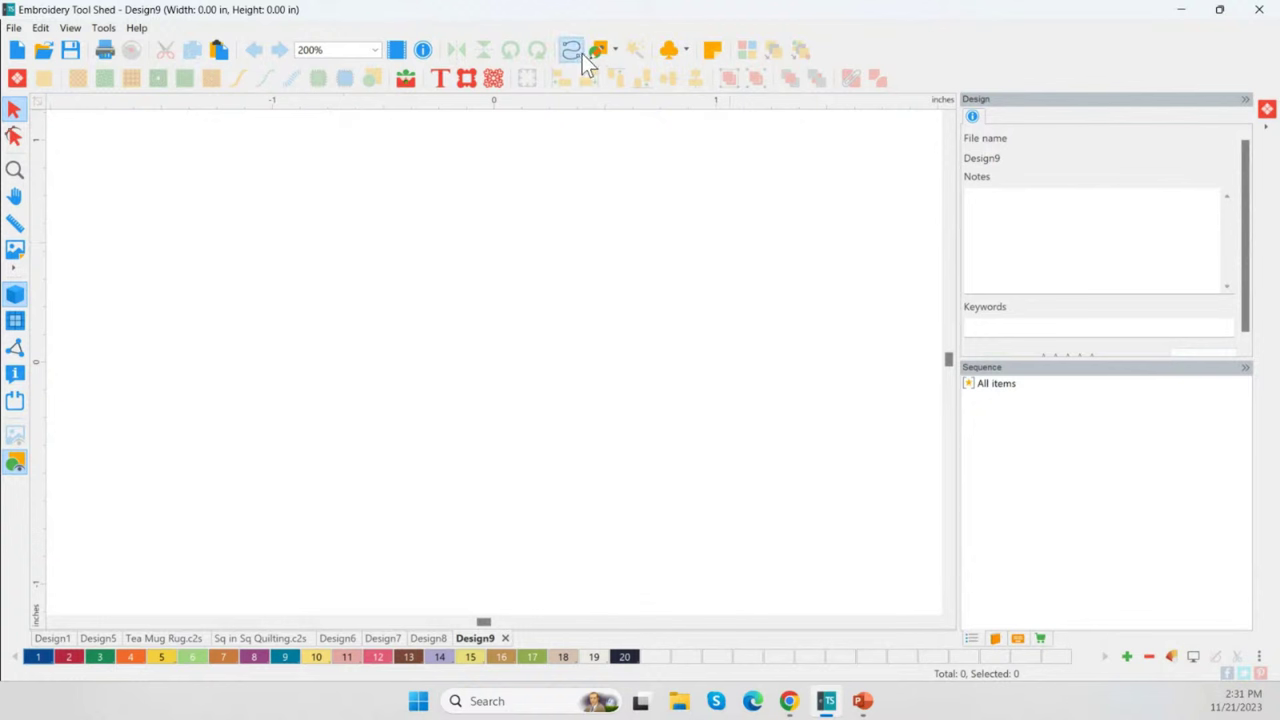
click(615, 50)
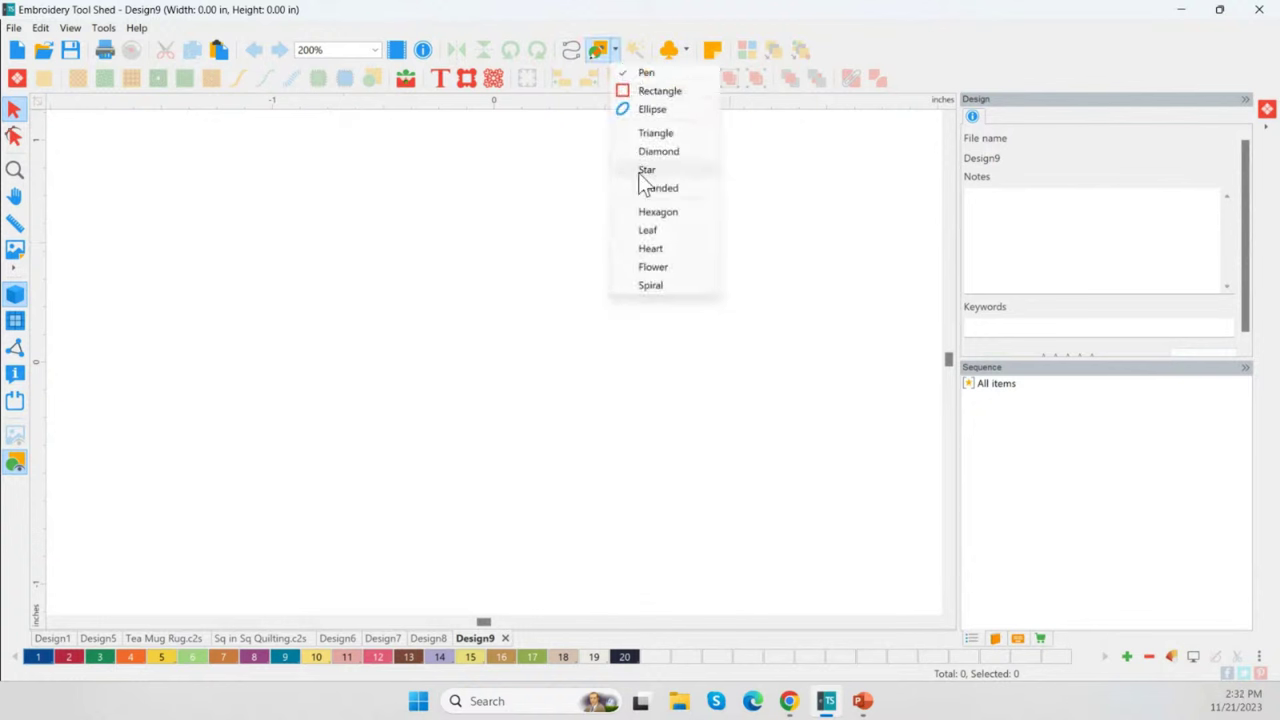
click(619, 51)
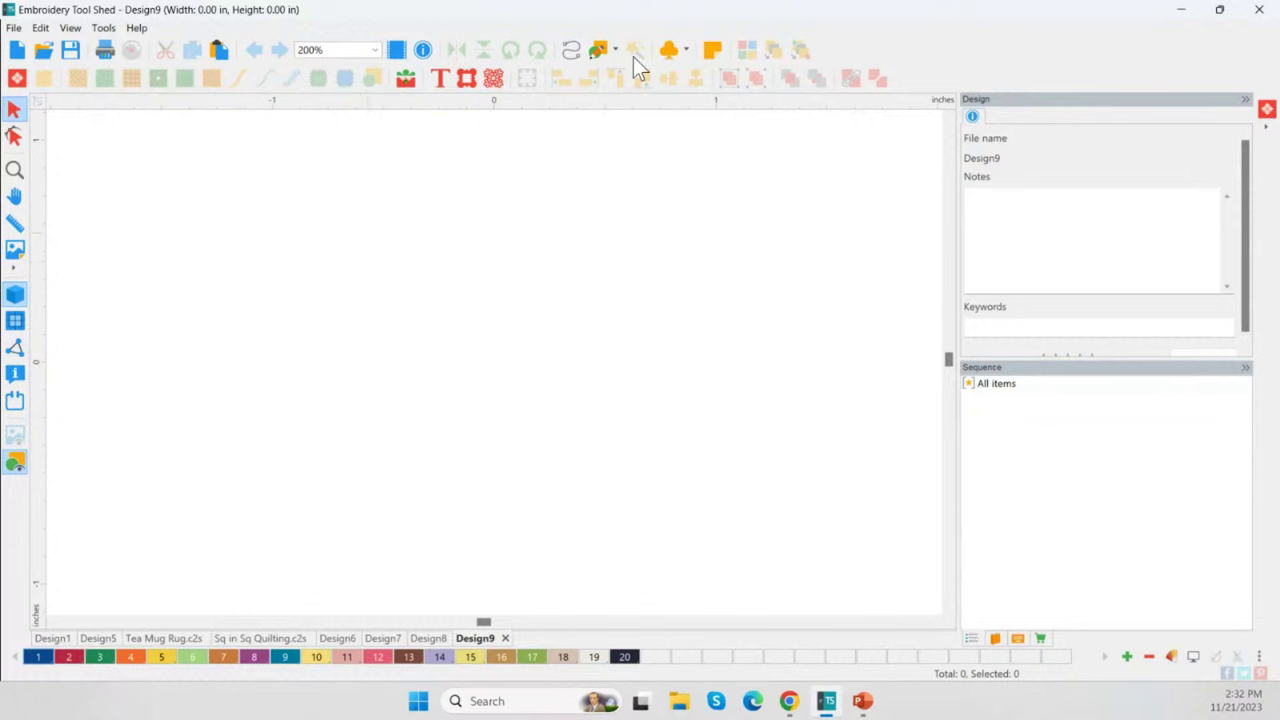
Step: Load Flower.jpg from the My Backdrops folder as the backdrop of the new design
click(14, 28)
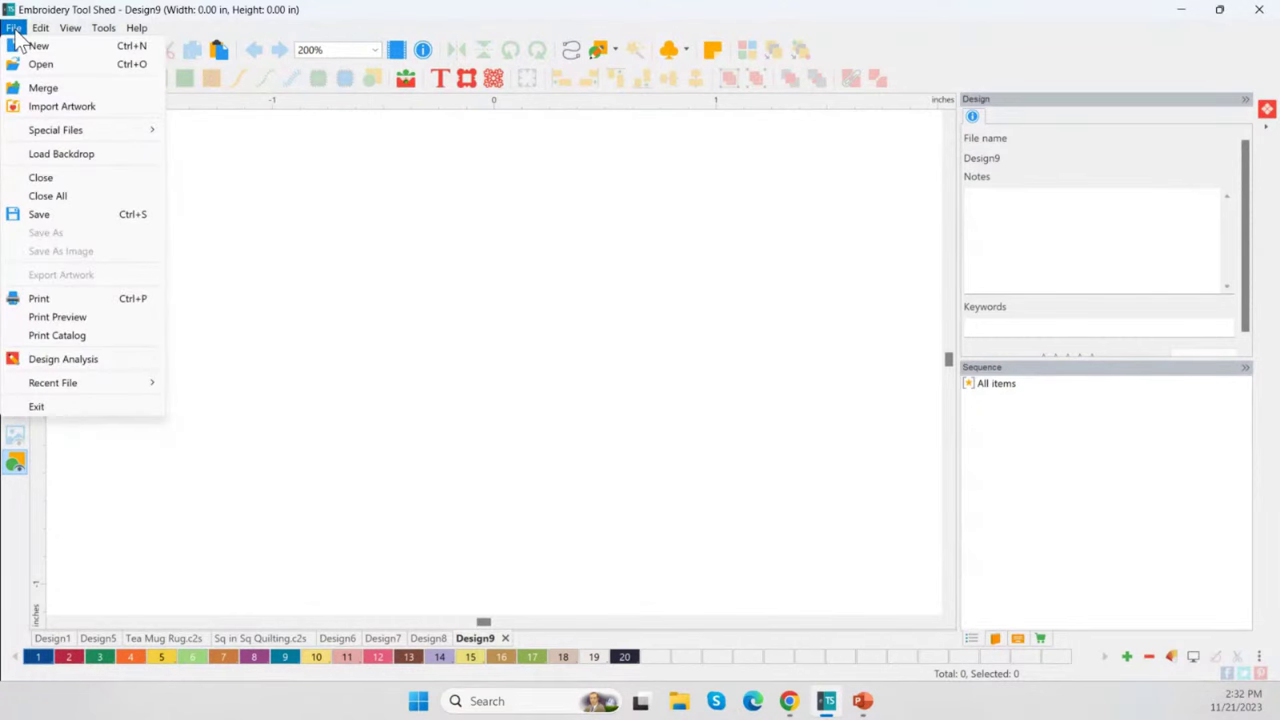
click(86, 155)
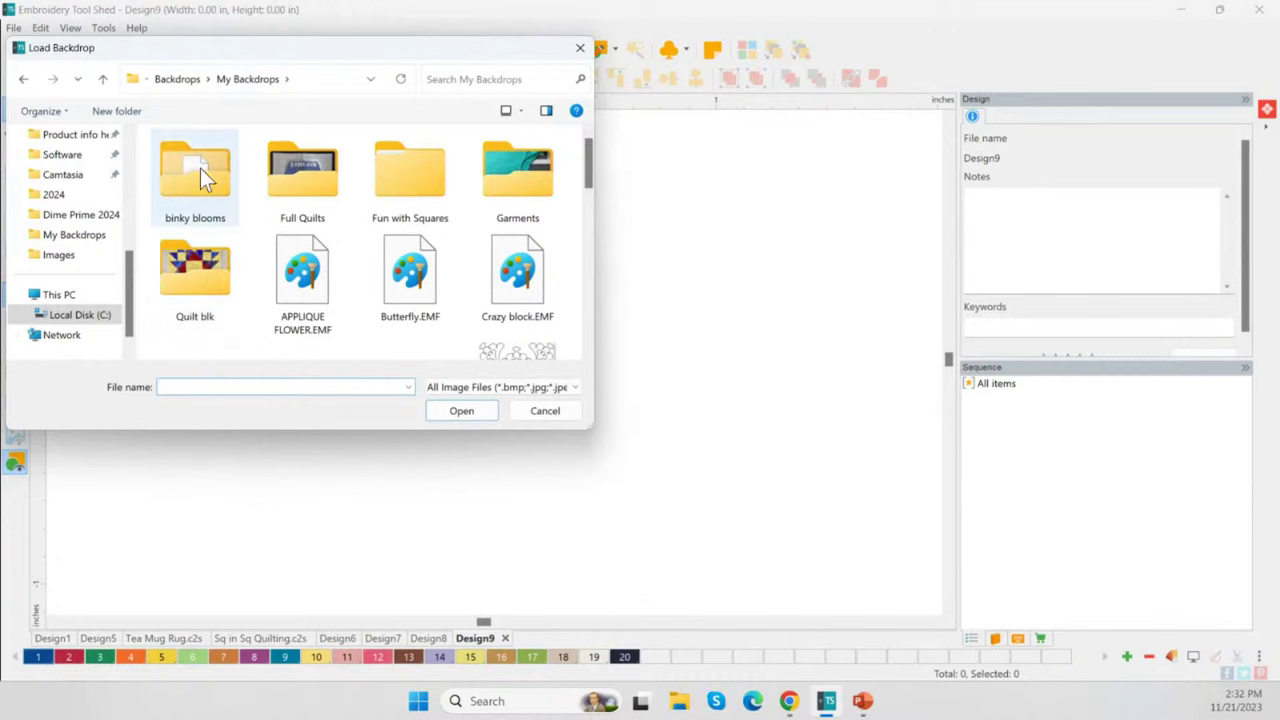
click(196, 82)
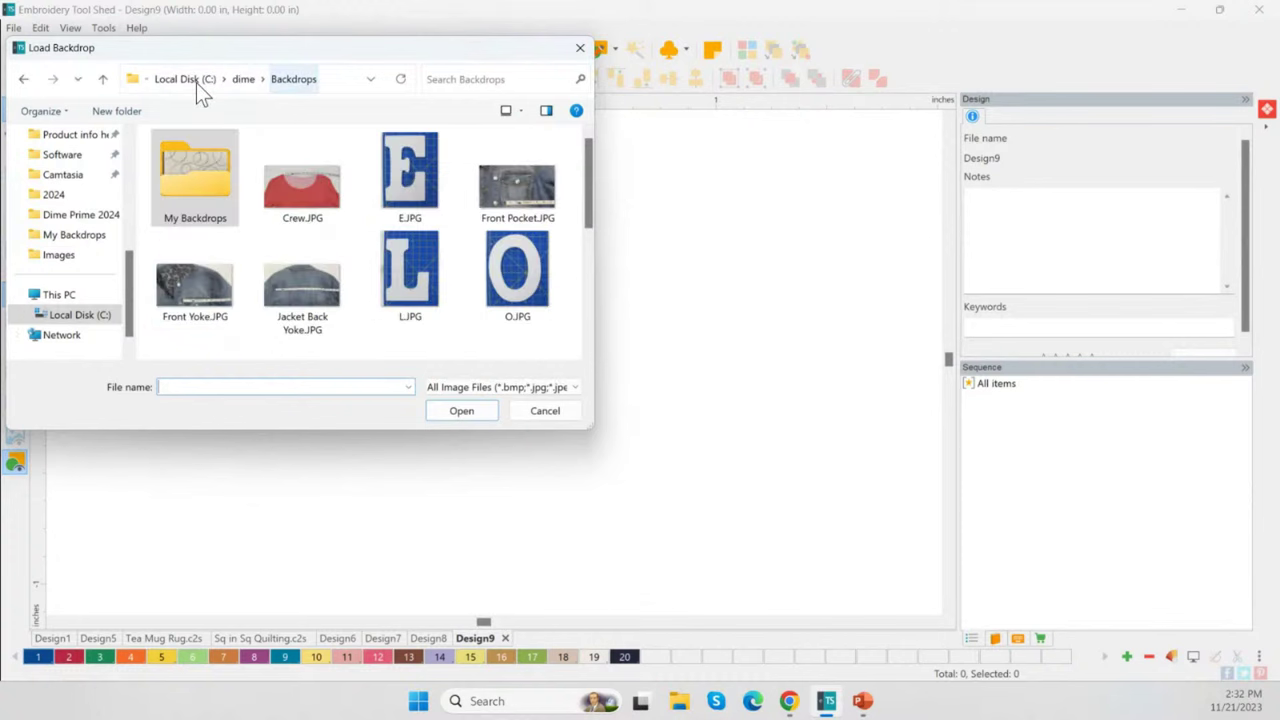
double_click(207, 198)
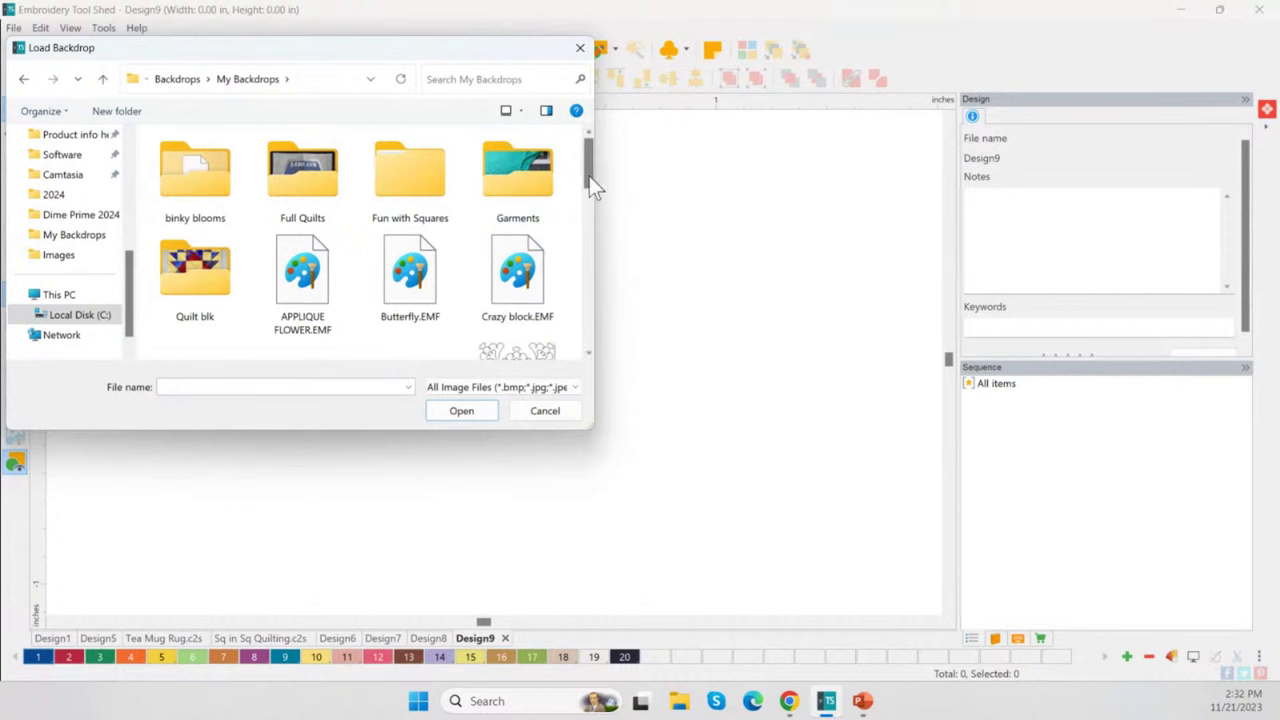
scroll(587, 190, down, 3)
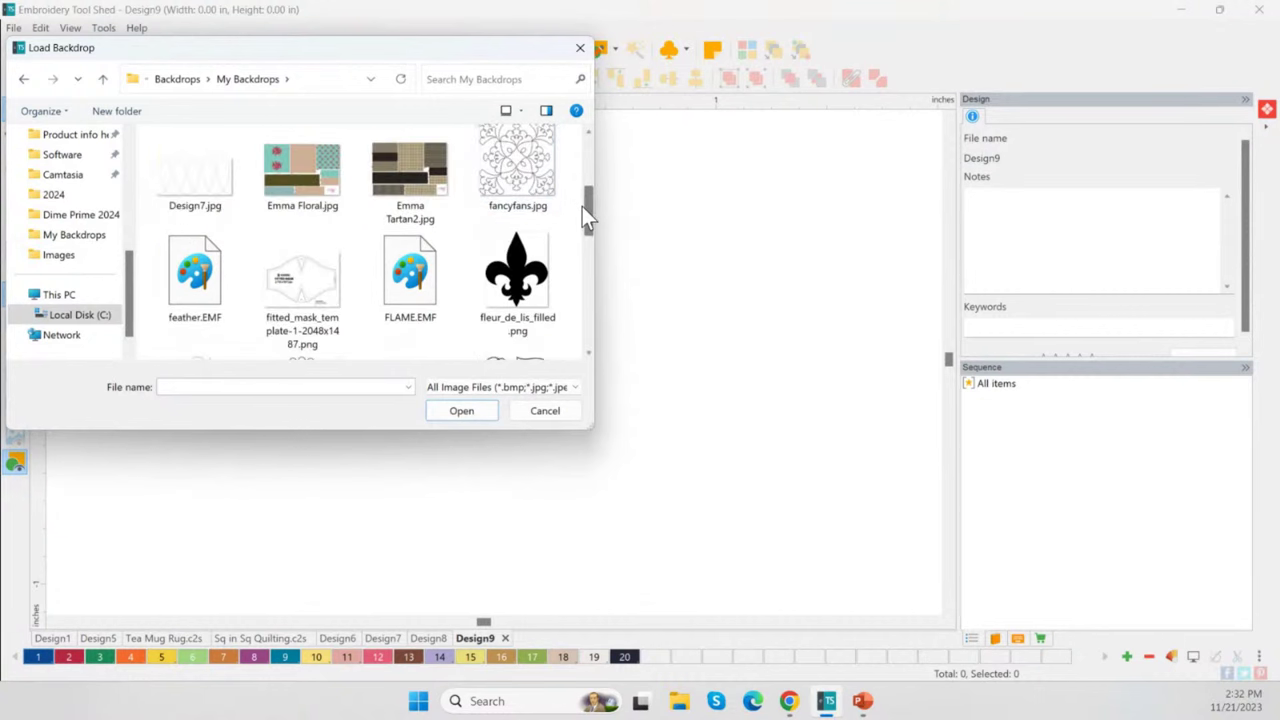
drag(587, 211, 583, 257)
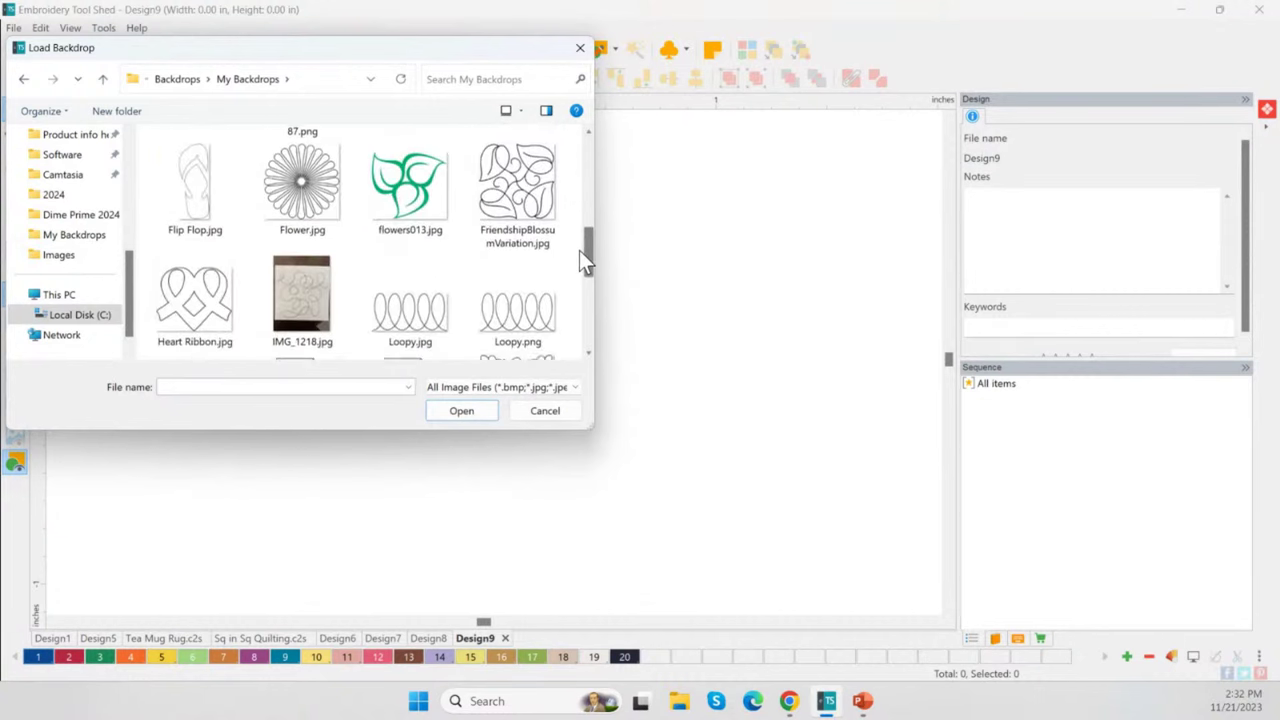
click(308, 205)
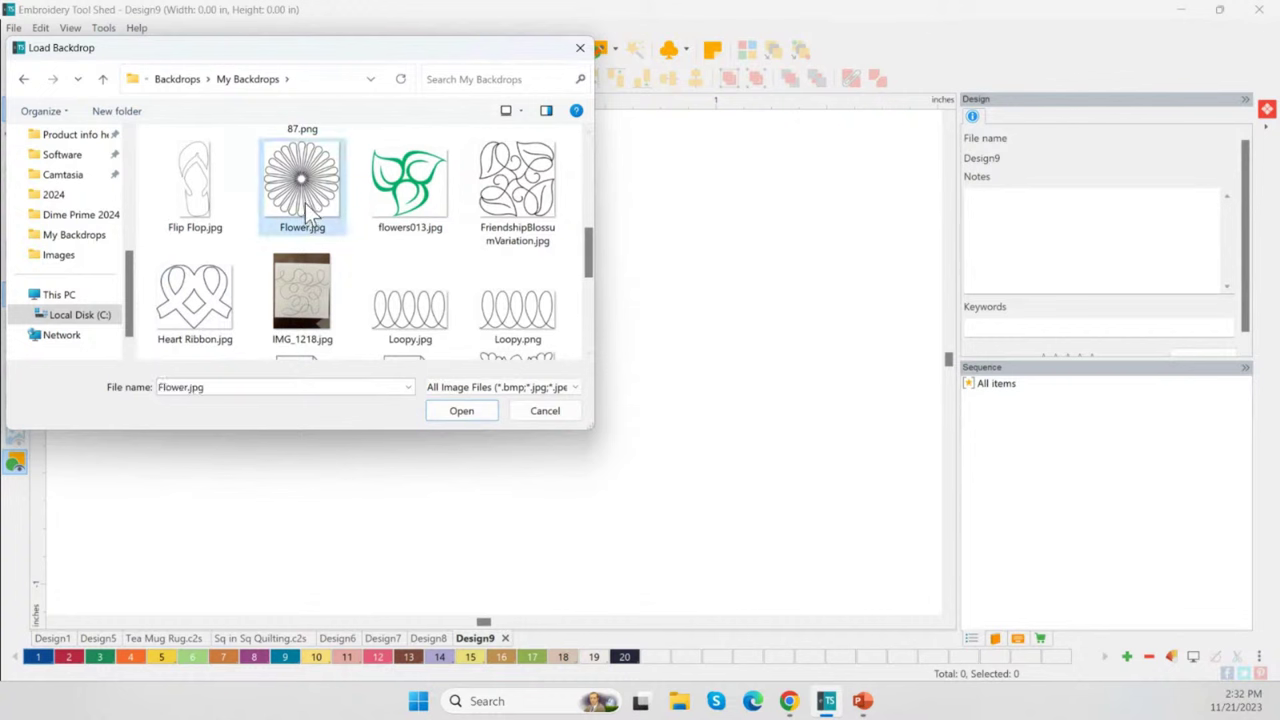
click(180, 80)
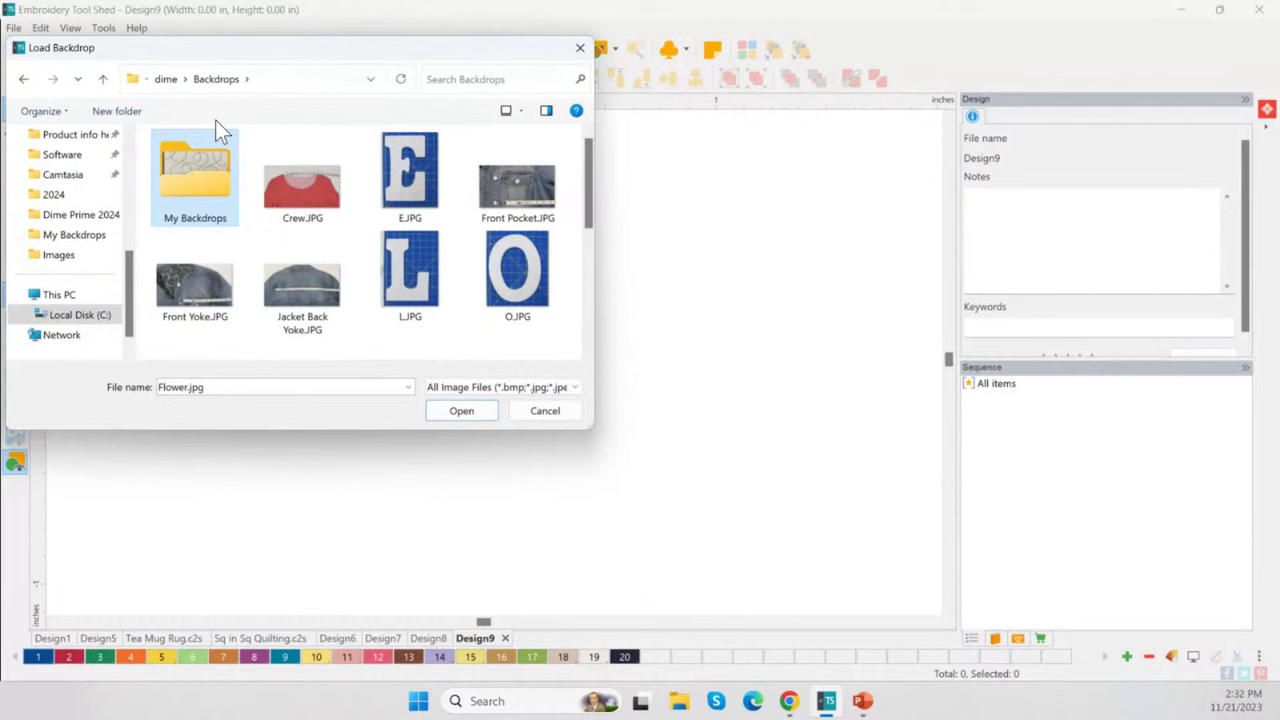
double_click(191, 186)
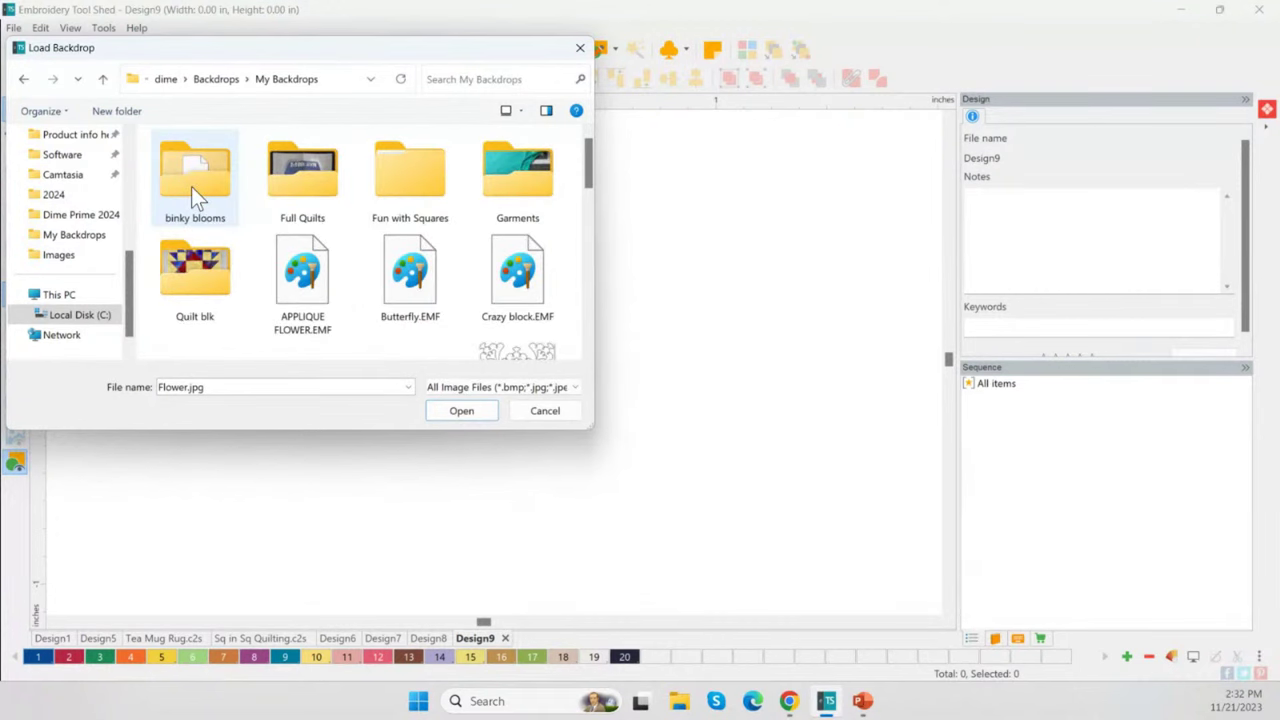
drag(593, 176, 584, 249)
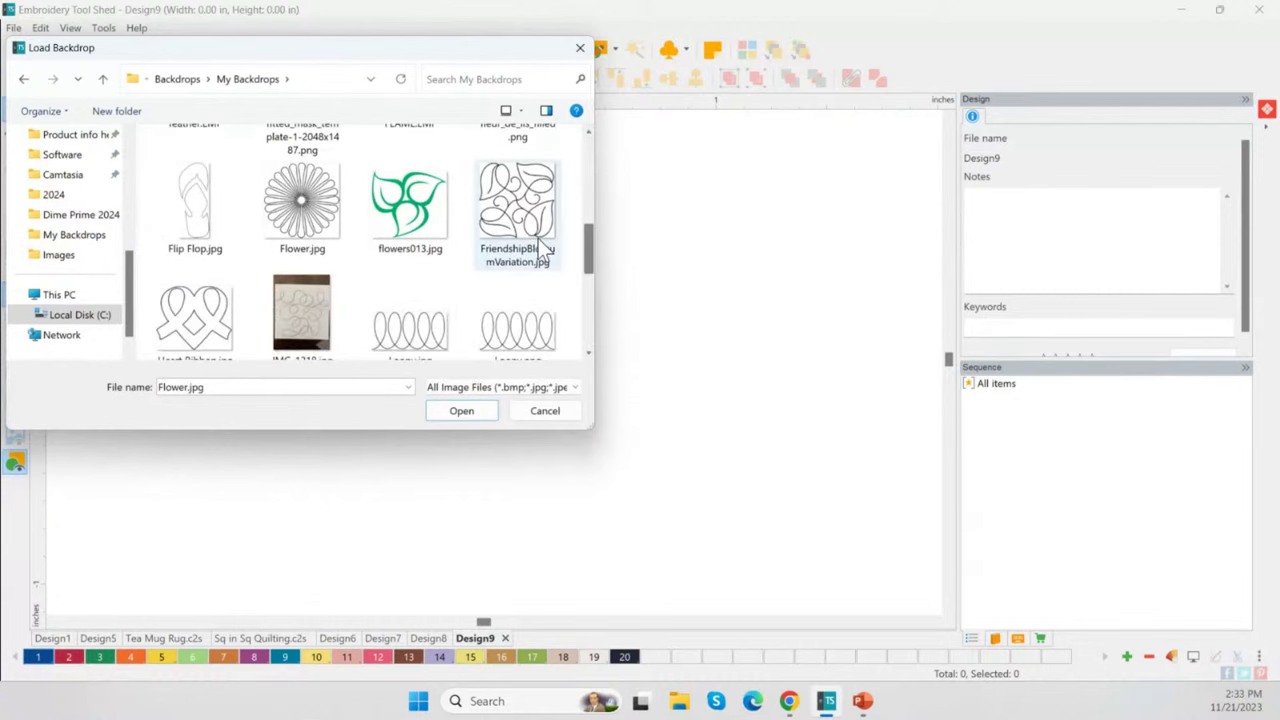
click(316, 228)
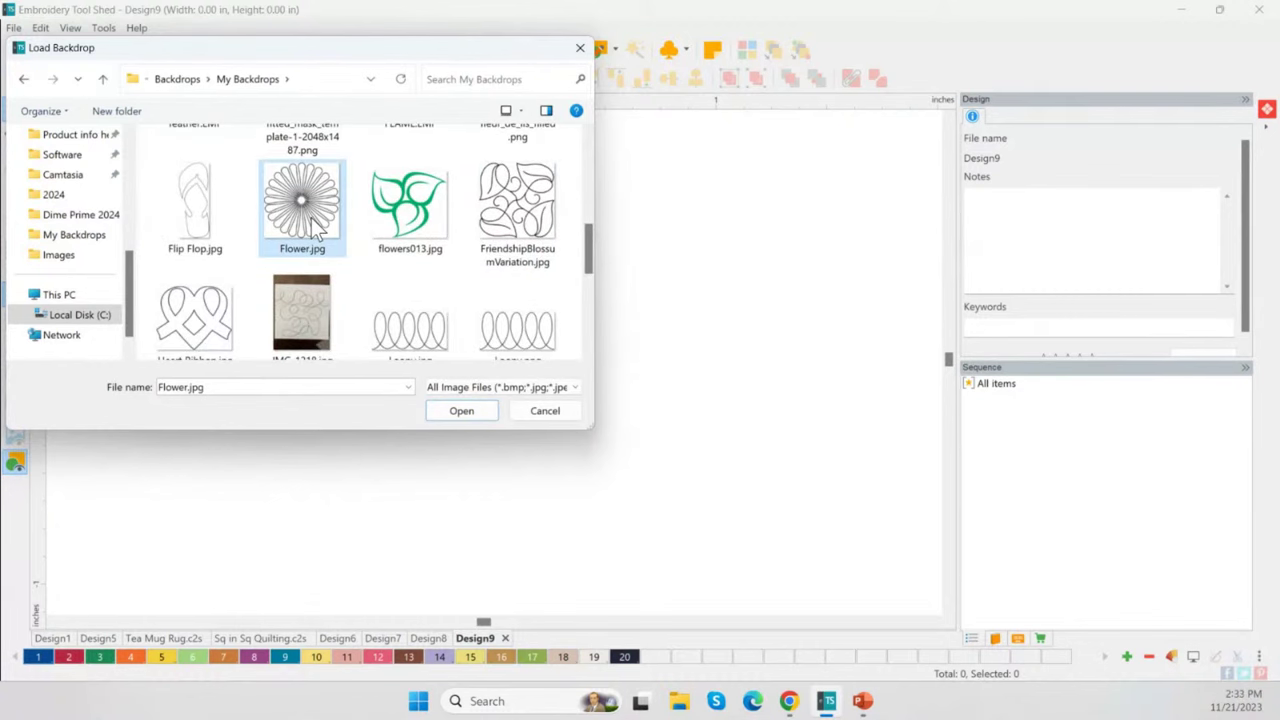
double_click(306, 230)
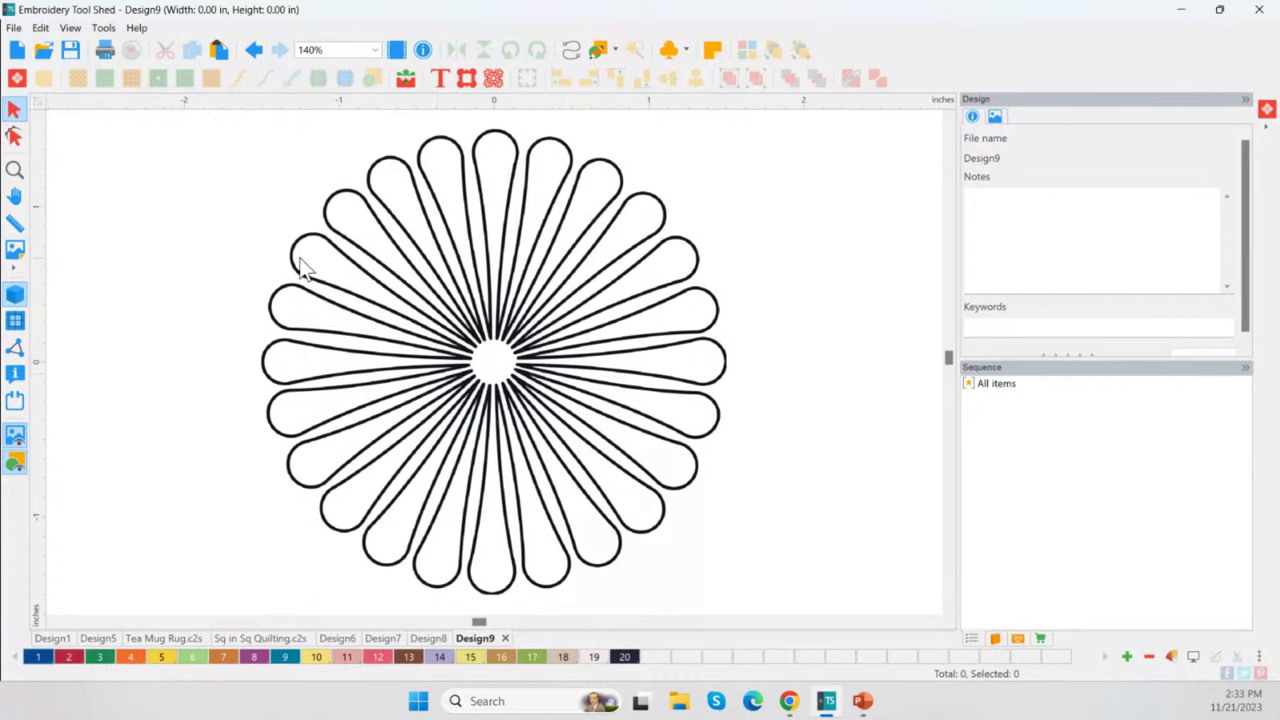
Step: Select the flower backdrop image so its size, scale, rotation and lightness can be adjusted
click(15, 170)
drag(270, 178, 498, 412)
drag(348, 196, 522, 392)
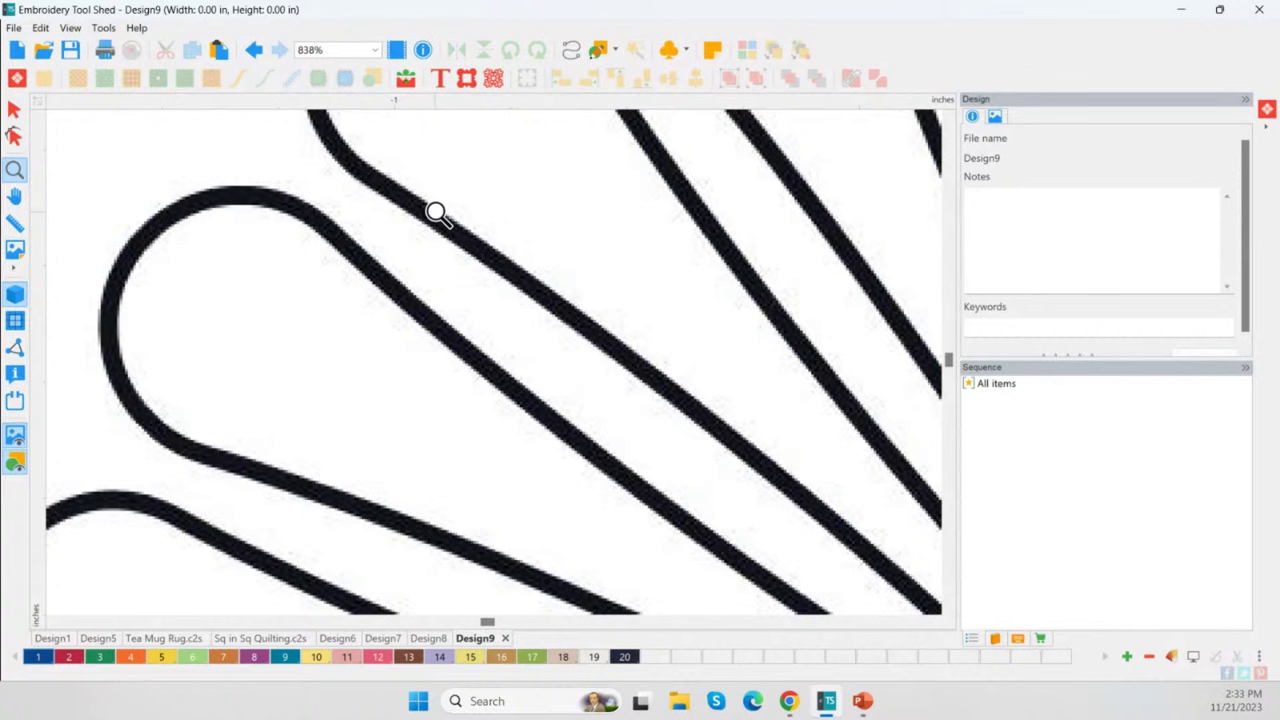
scroll(445, 260, down, 8)
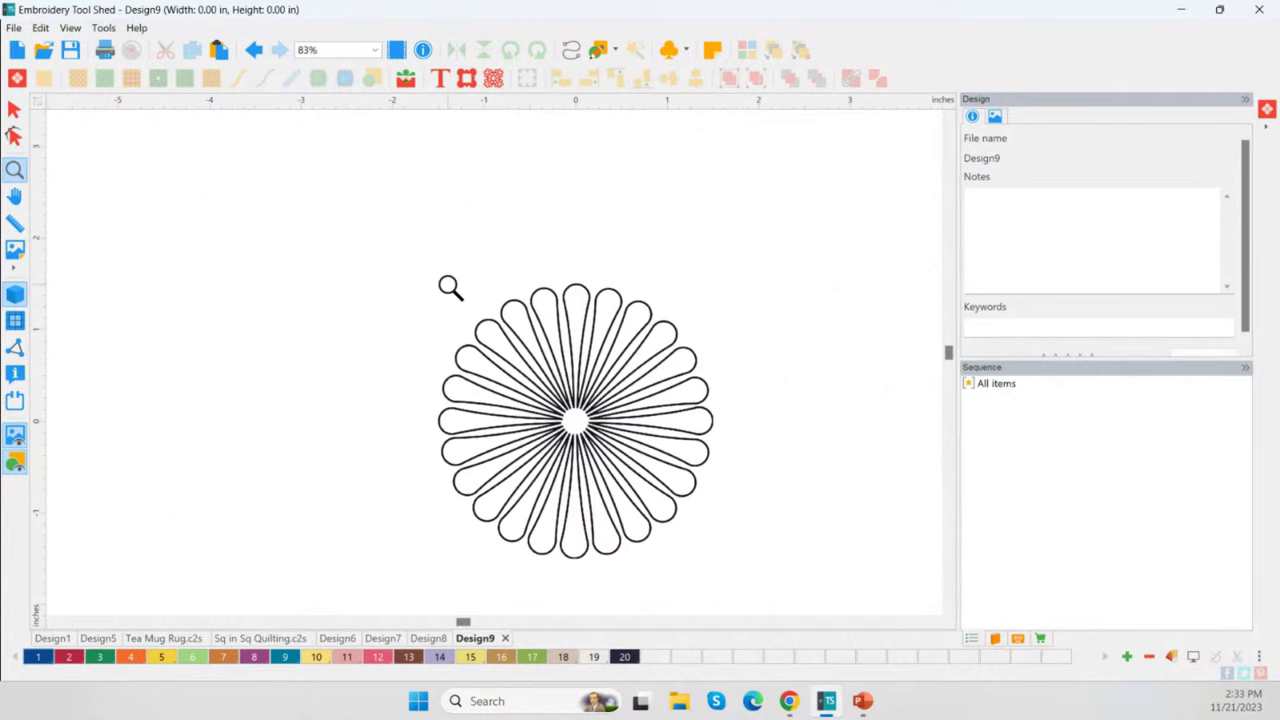
key(ctrl+0)
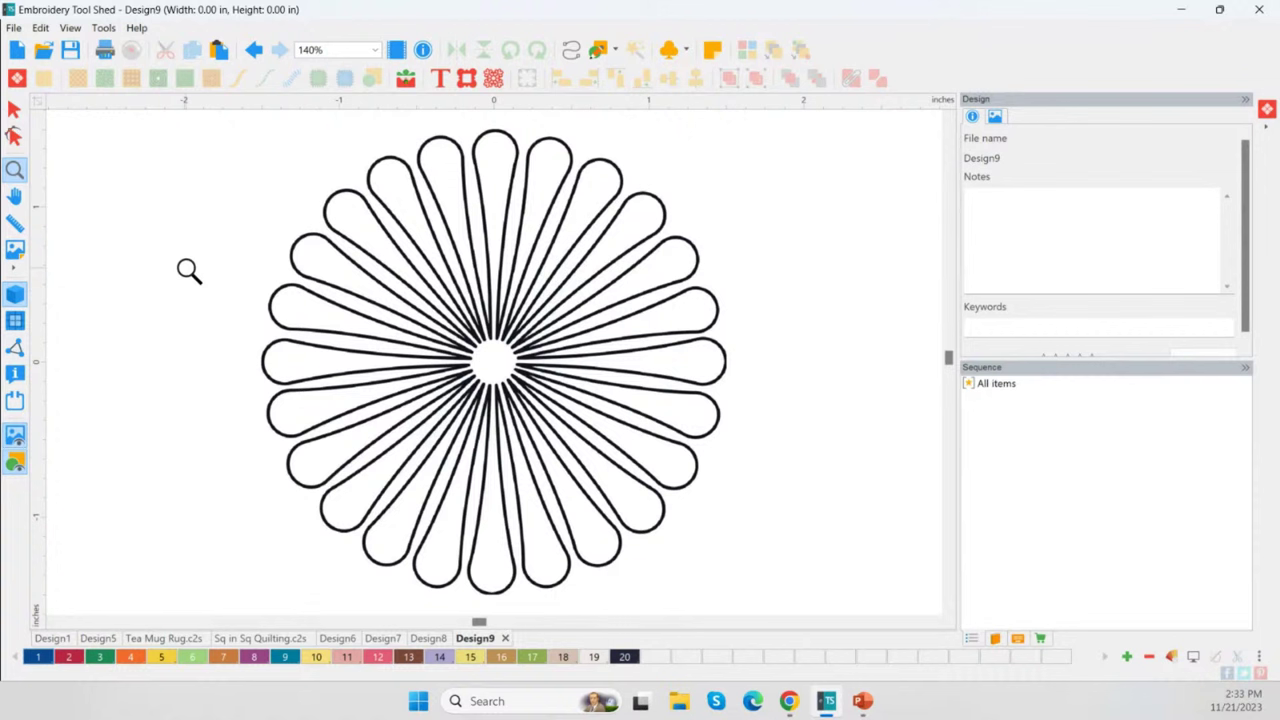
click(15, 250)
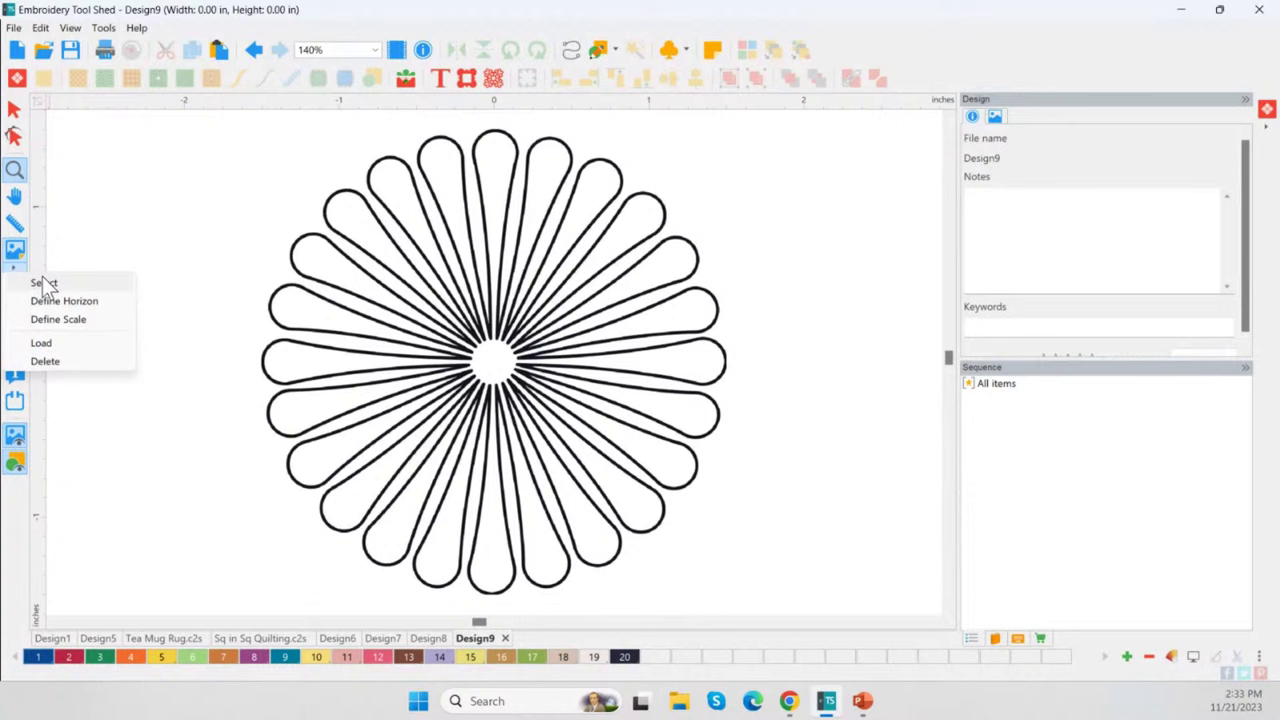
click(44, 284)
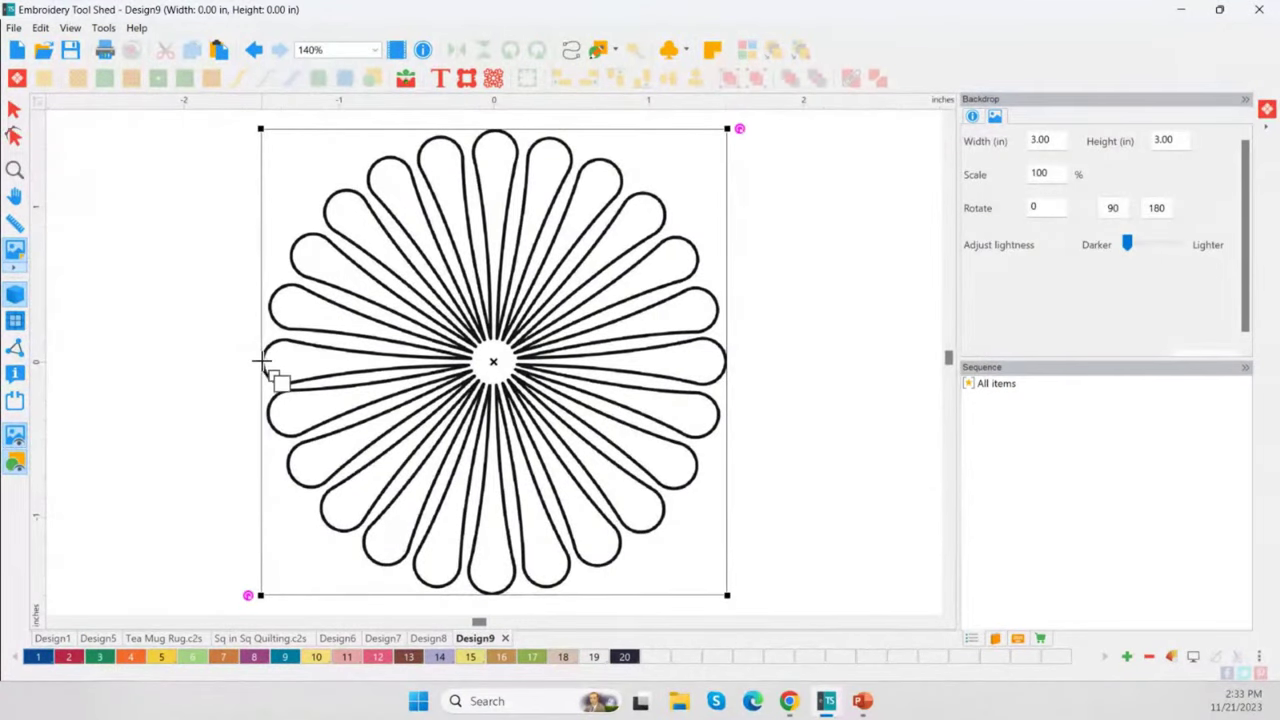
Step: Define the backdrop's scale by measuring across the flower's full width and setting the requested length to 7.75 in
drag(263, 363, 726, 362)
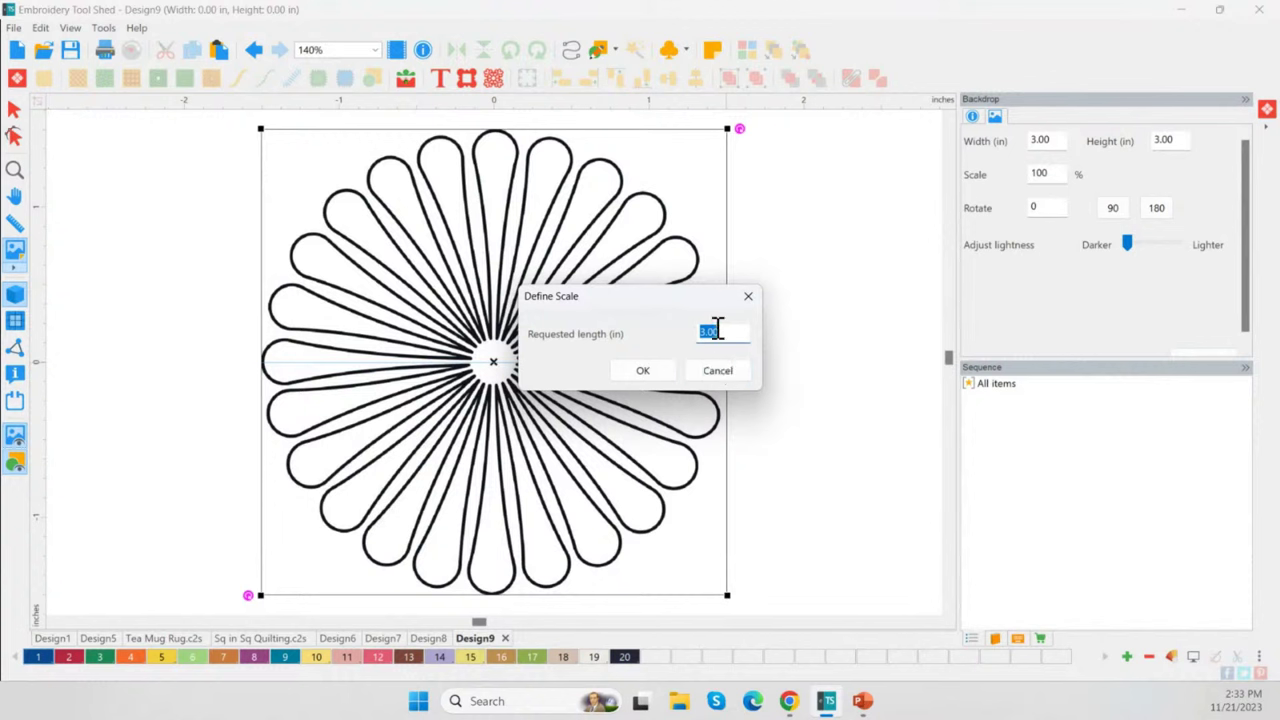
text(7.75)
click(665, 377)
click(668, 375)
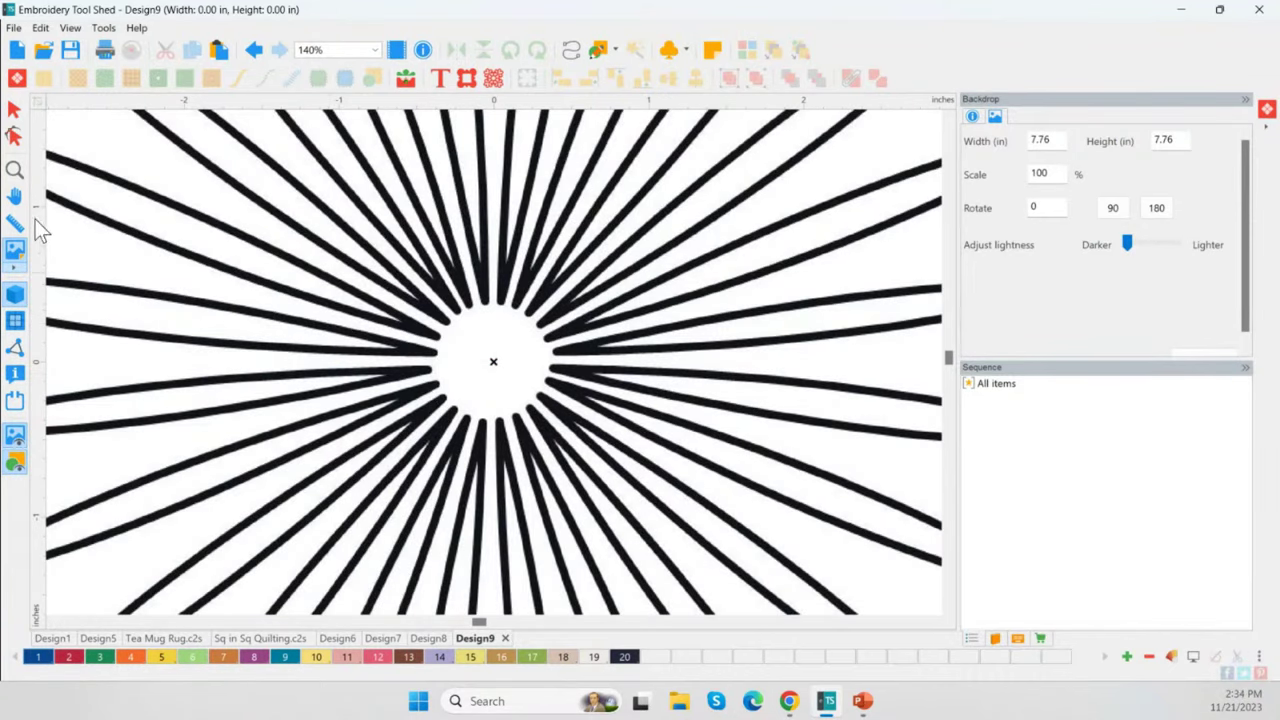
click(15, 170)
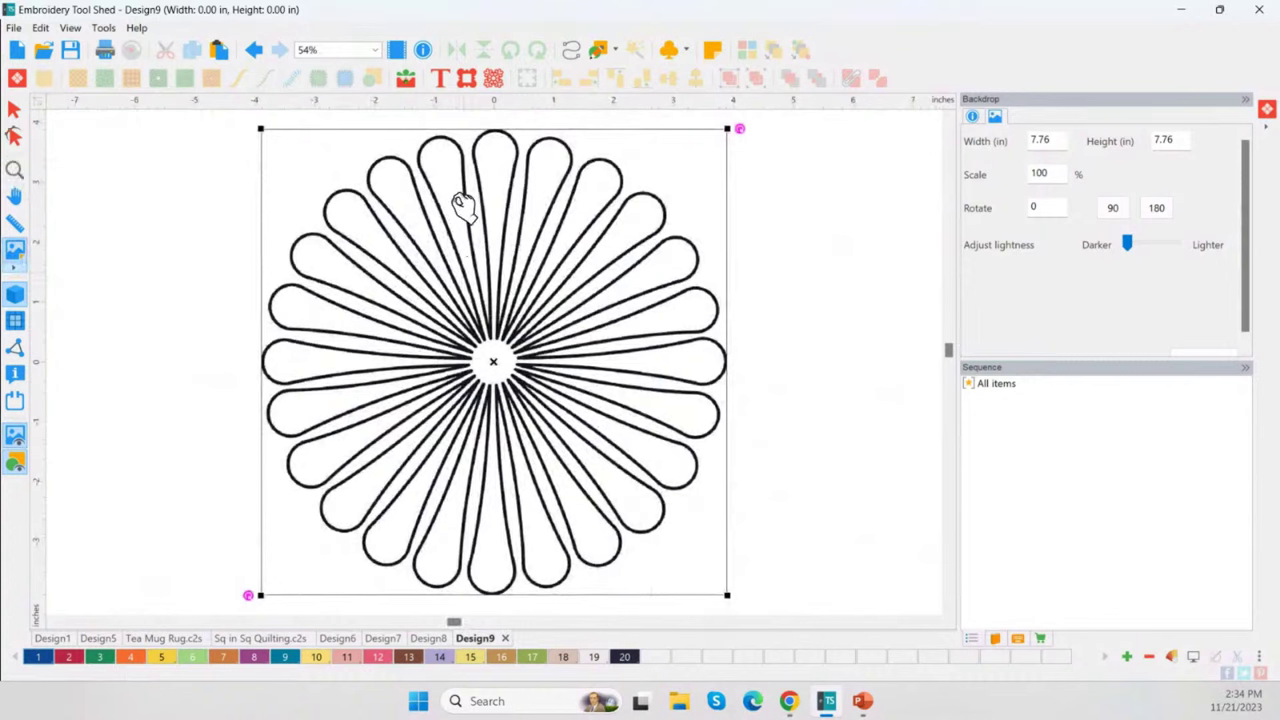
Step: Trace one upper petal of the flower as an open Run stitch path starting and ending at the flower's centre
click(571, 50)
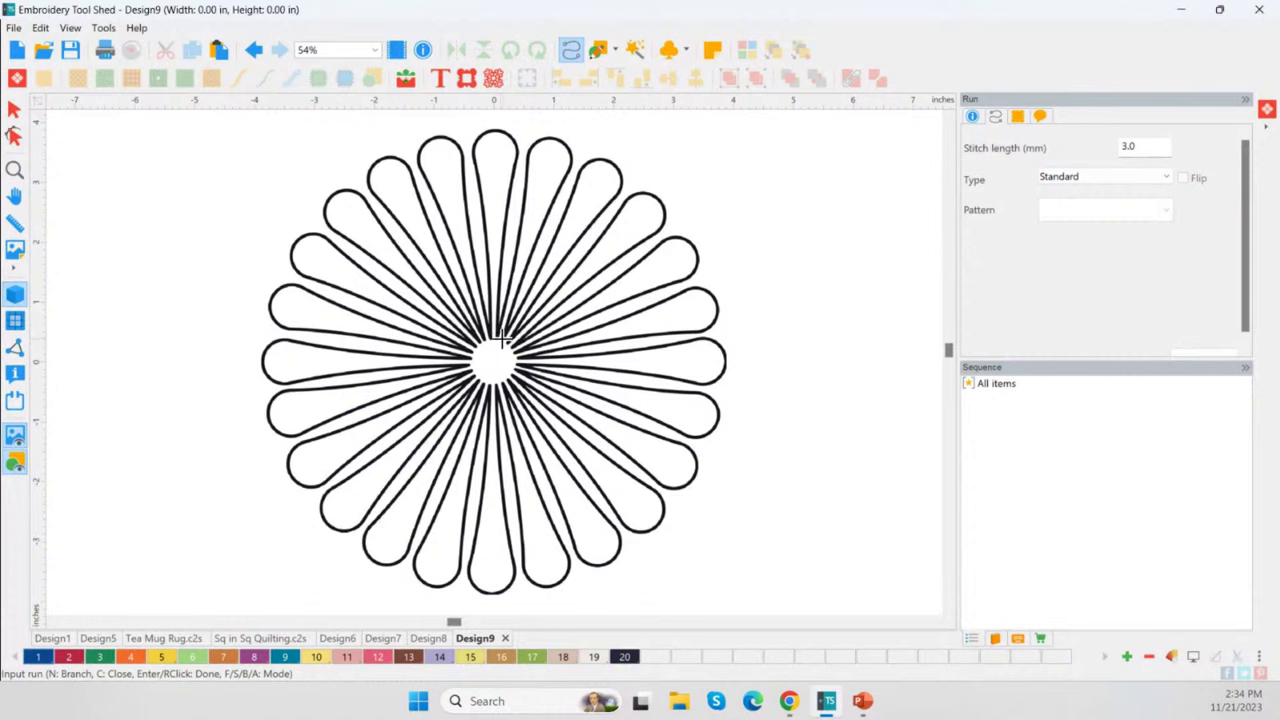
click(502, 340)
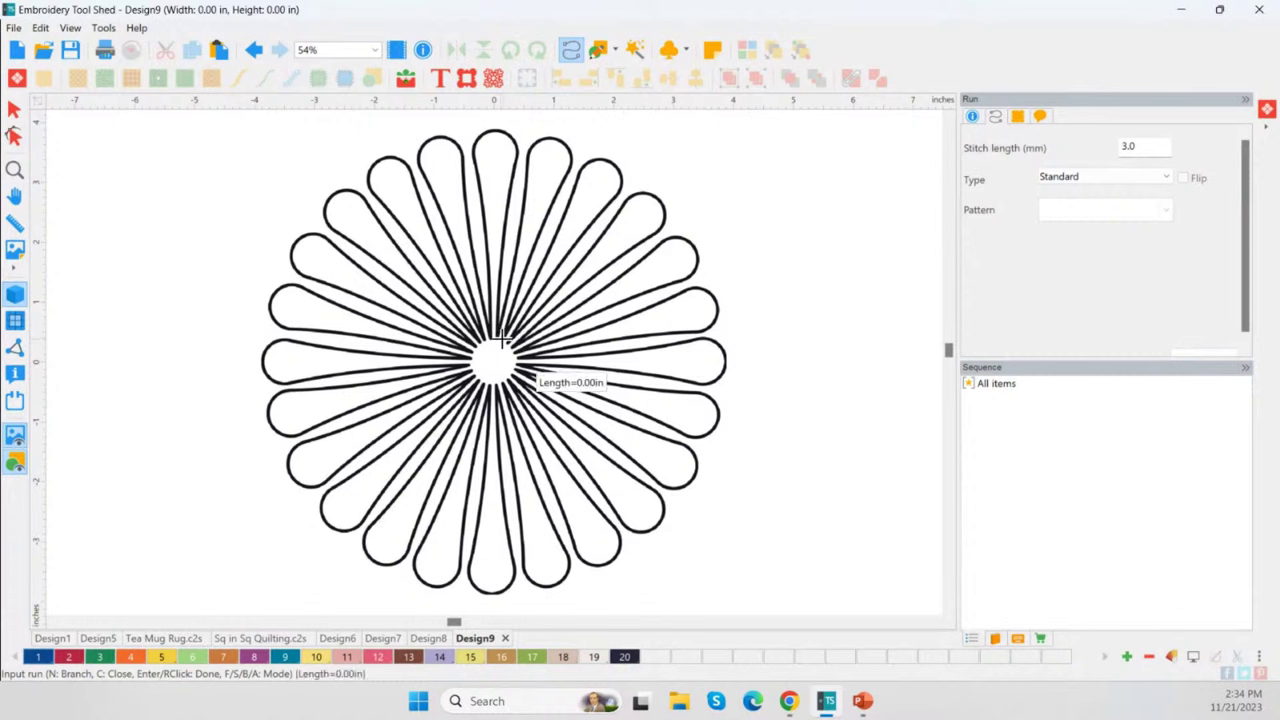
click(577, 189)
click(590, 164)
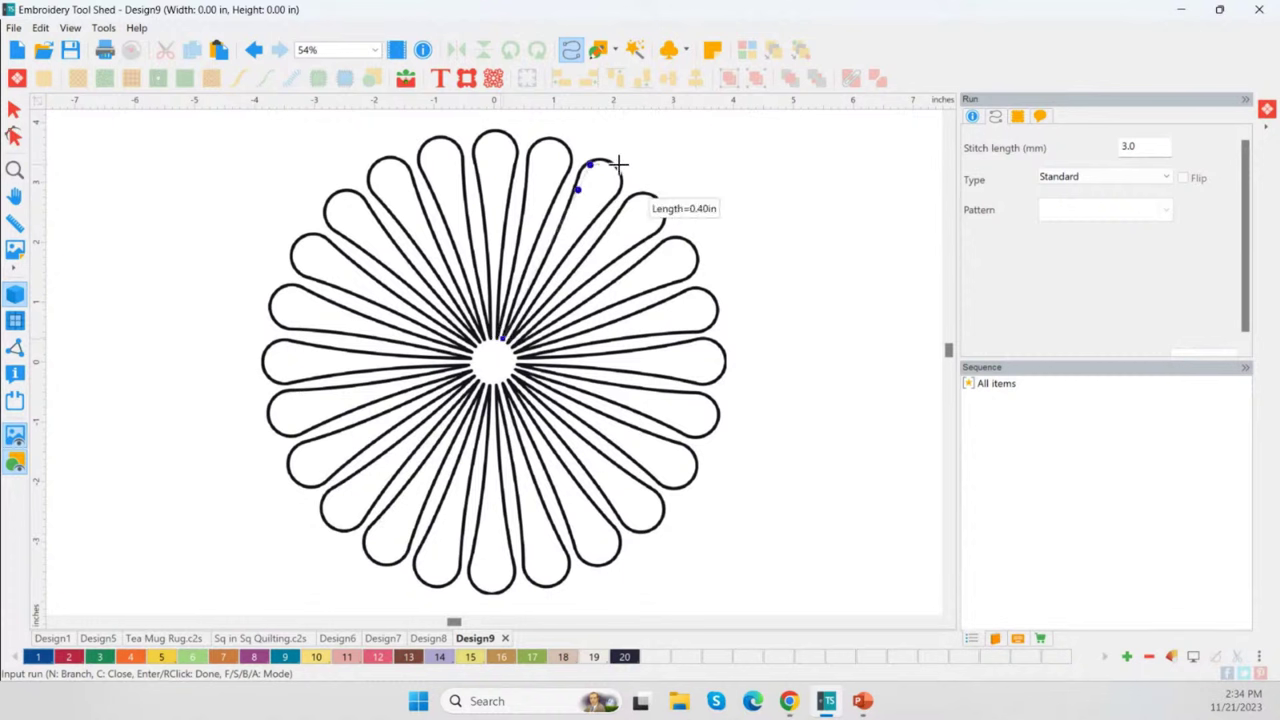
click(623, 176)
click(607, 204)
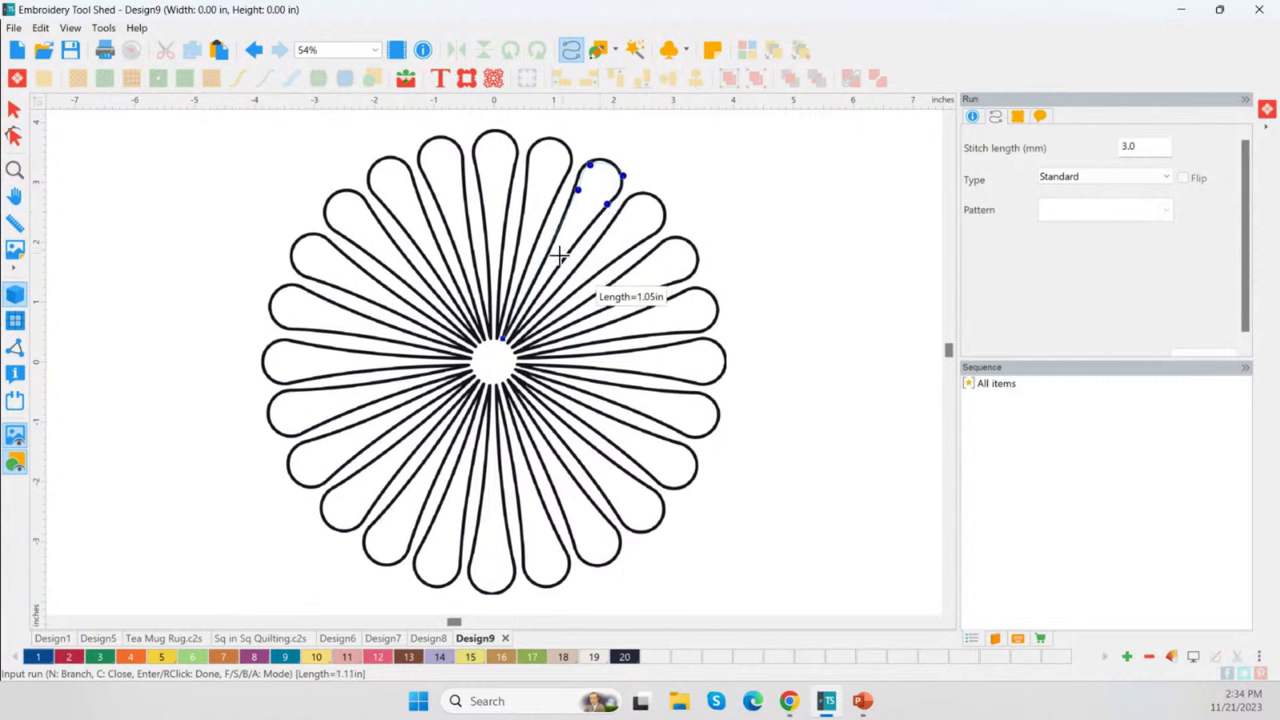
click(507, 341)
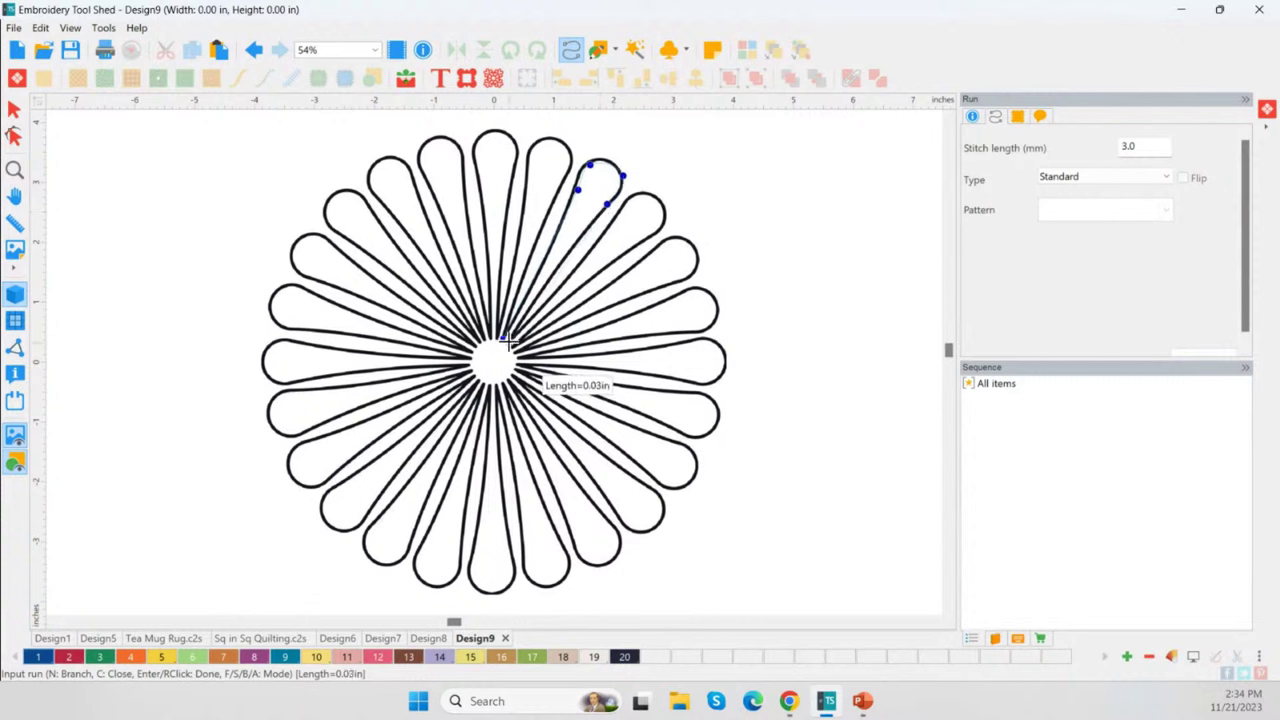
key(Return)
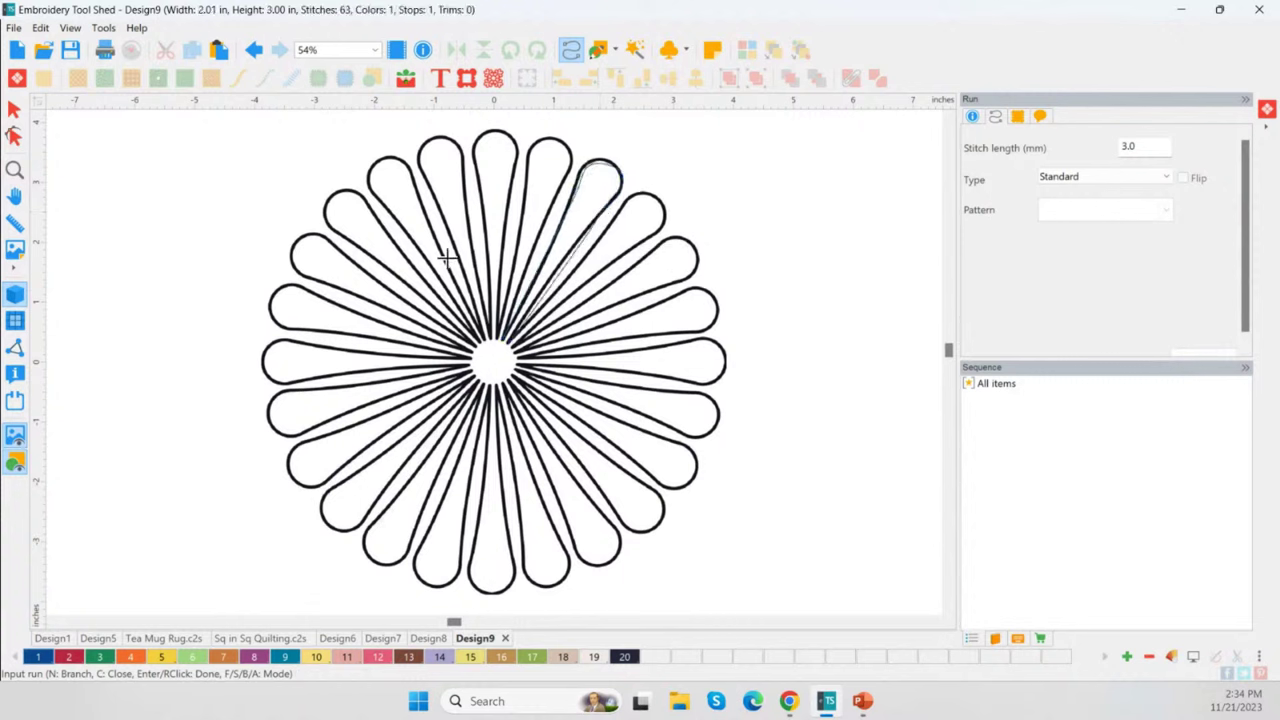
Step: Hide the backdrop to check the traced petal, undo the petal run, and show the backdrop again
click(17, 442)
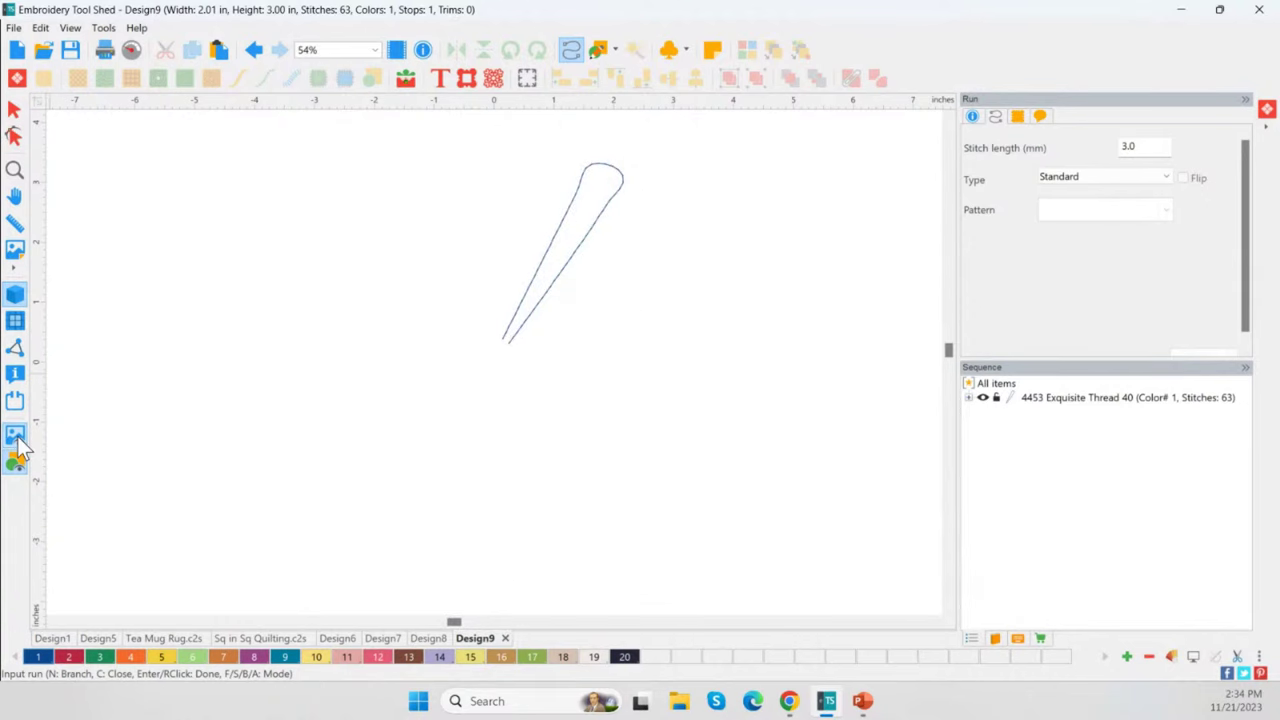
key(ctrl+z)
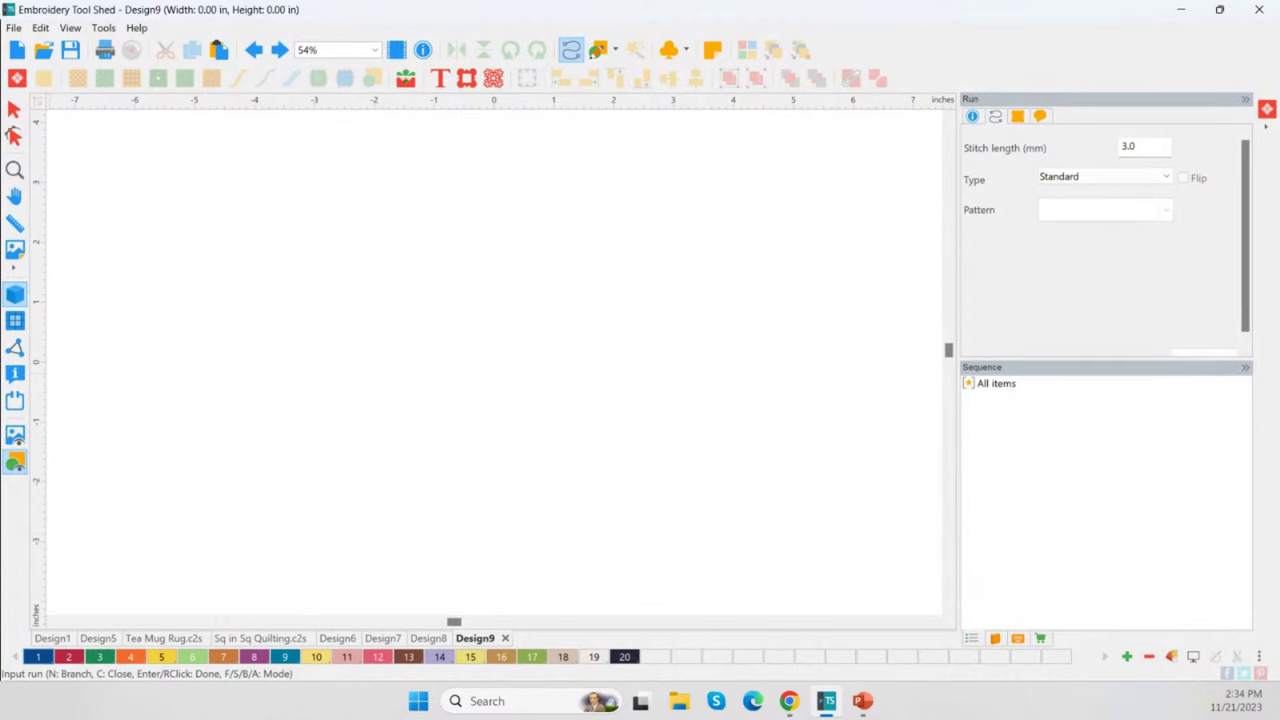
click(20, 440)
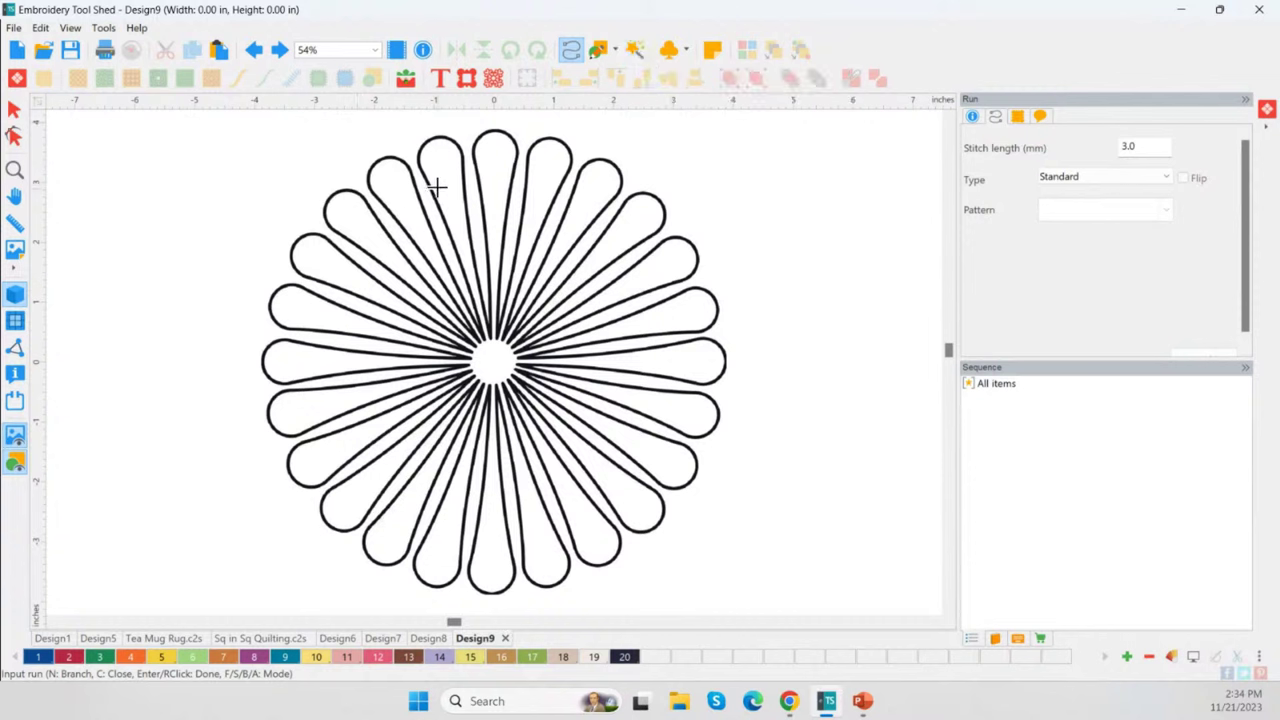
Step: Compare the Magic Wand's availability with the Select, Run and Artwork tools active
click(571, 52)
click(570, 51)
click(16, 108)
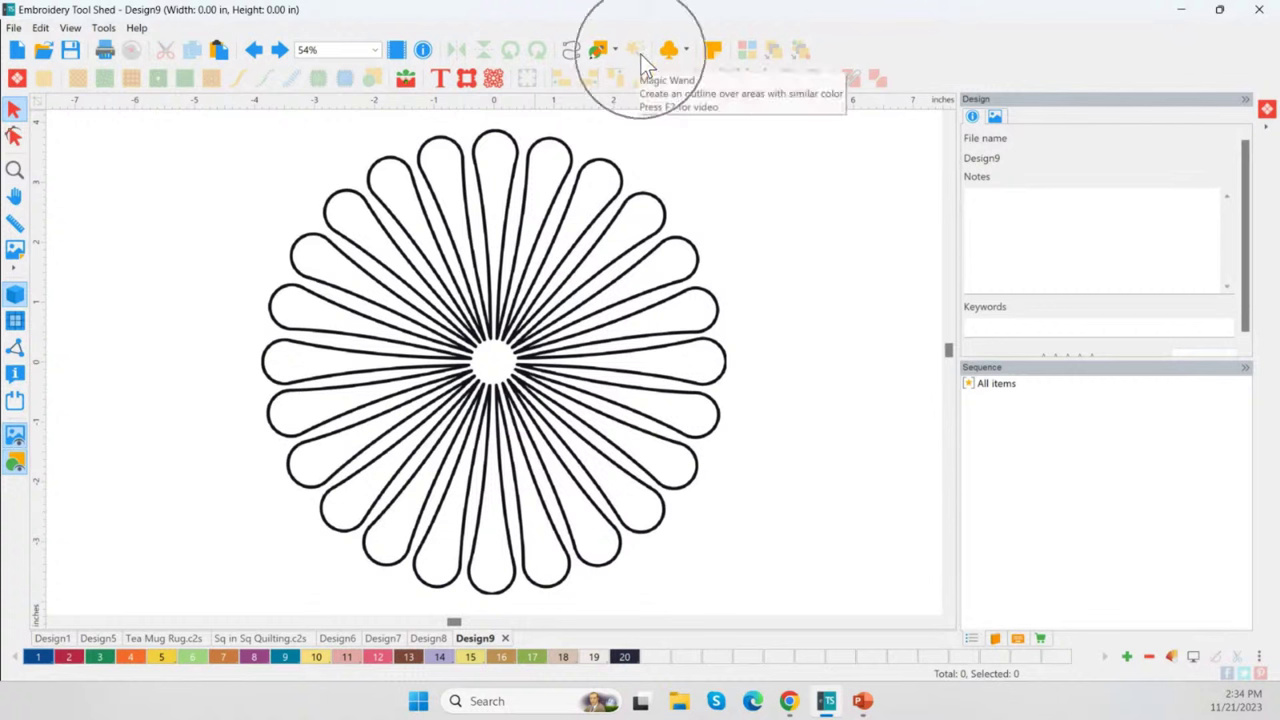
click(573, 52)
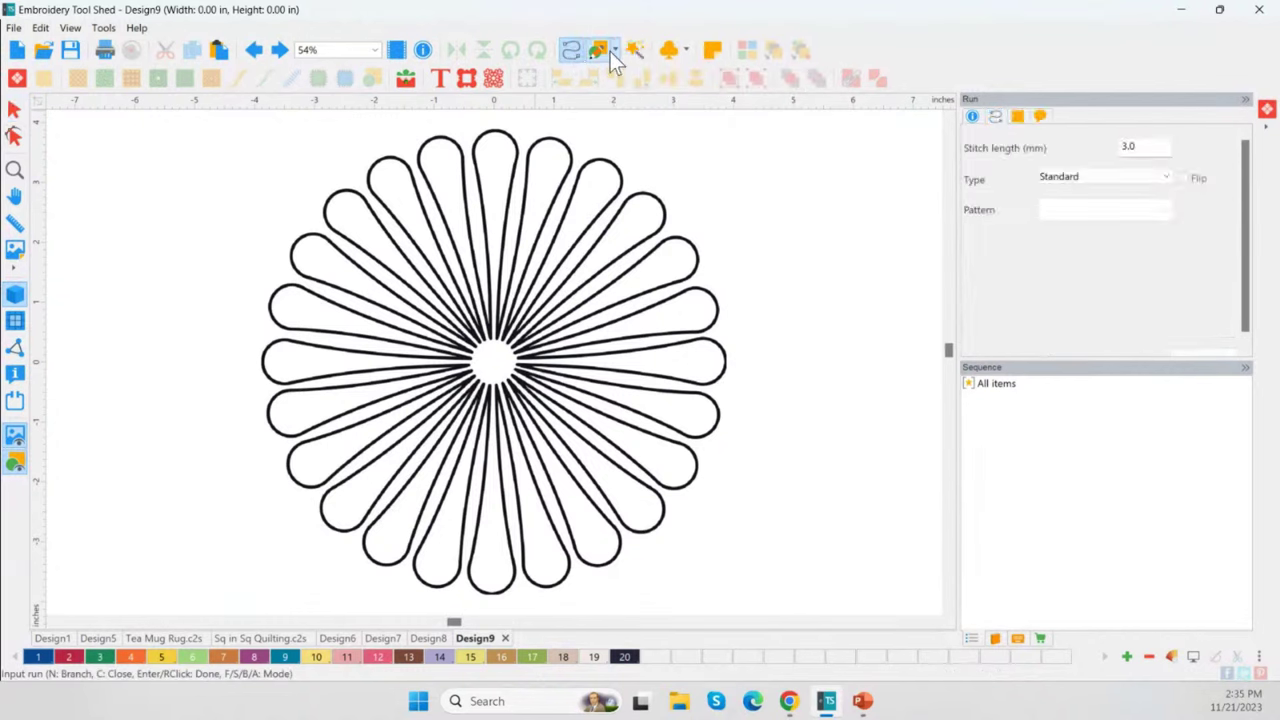
click(597, 51)
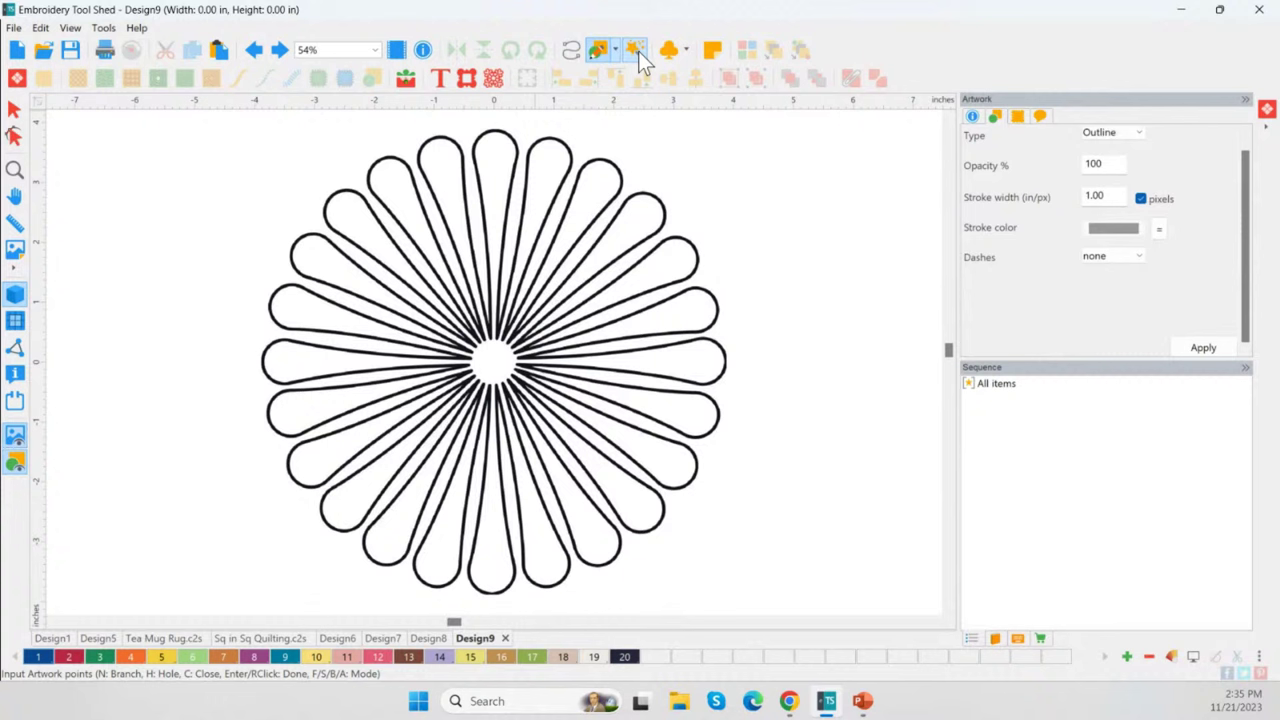
Step: Create a run-stitch outline around the flower's black lines using the Run tool with the Magic Wand
click(572, 51)
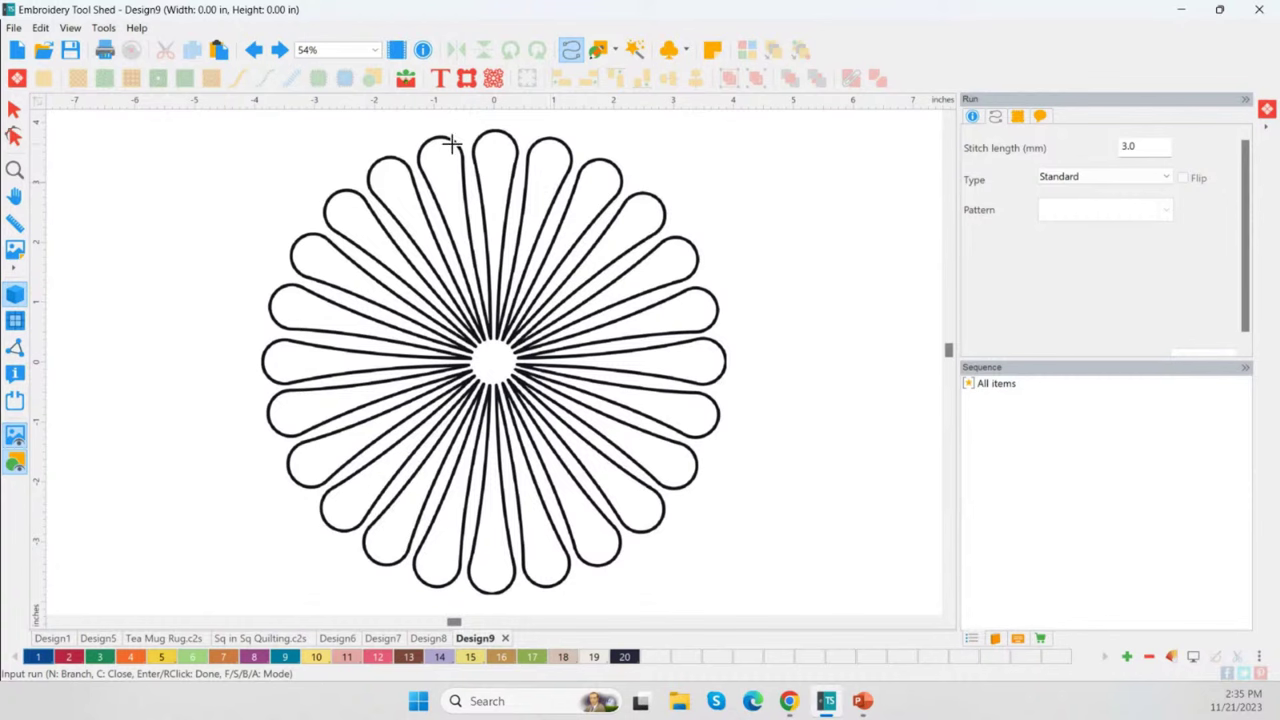
click(635, 51)
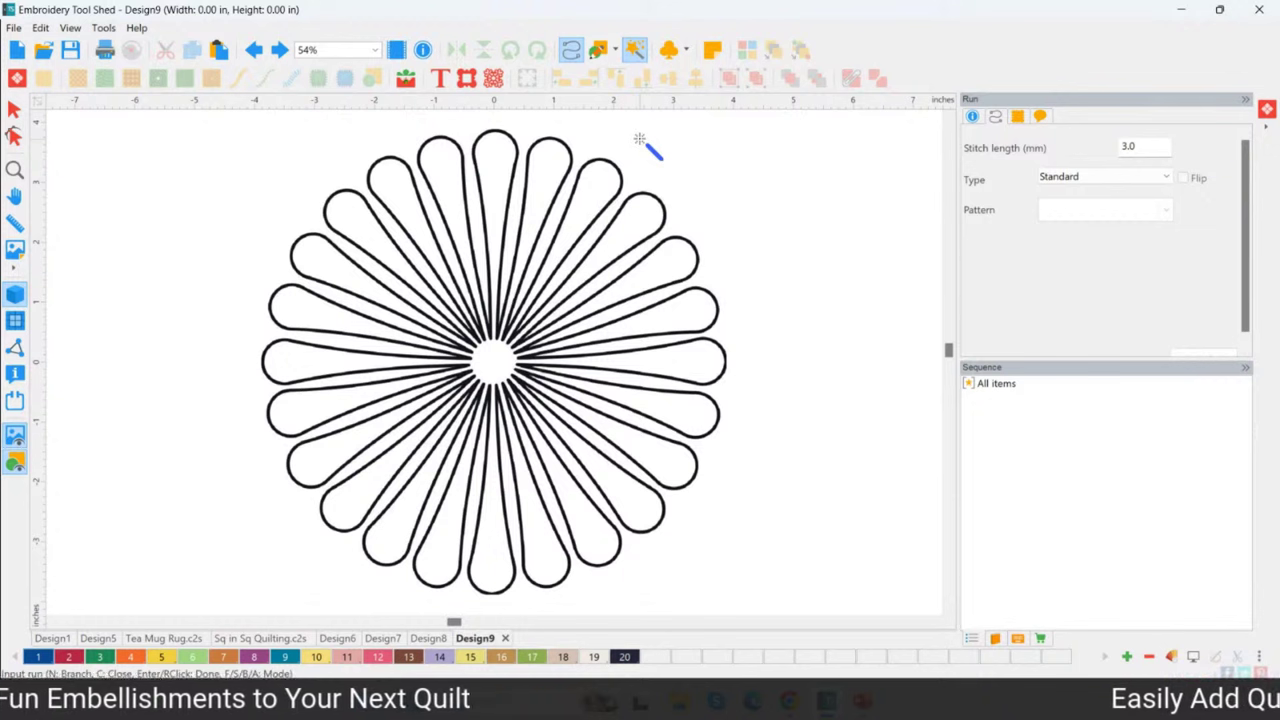
click(452, 147)
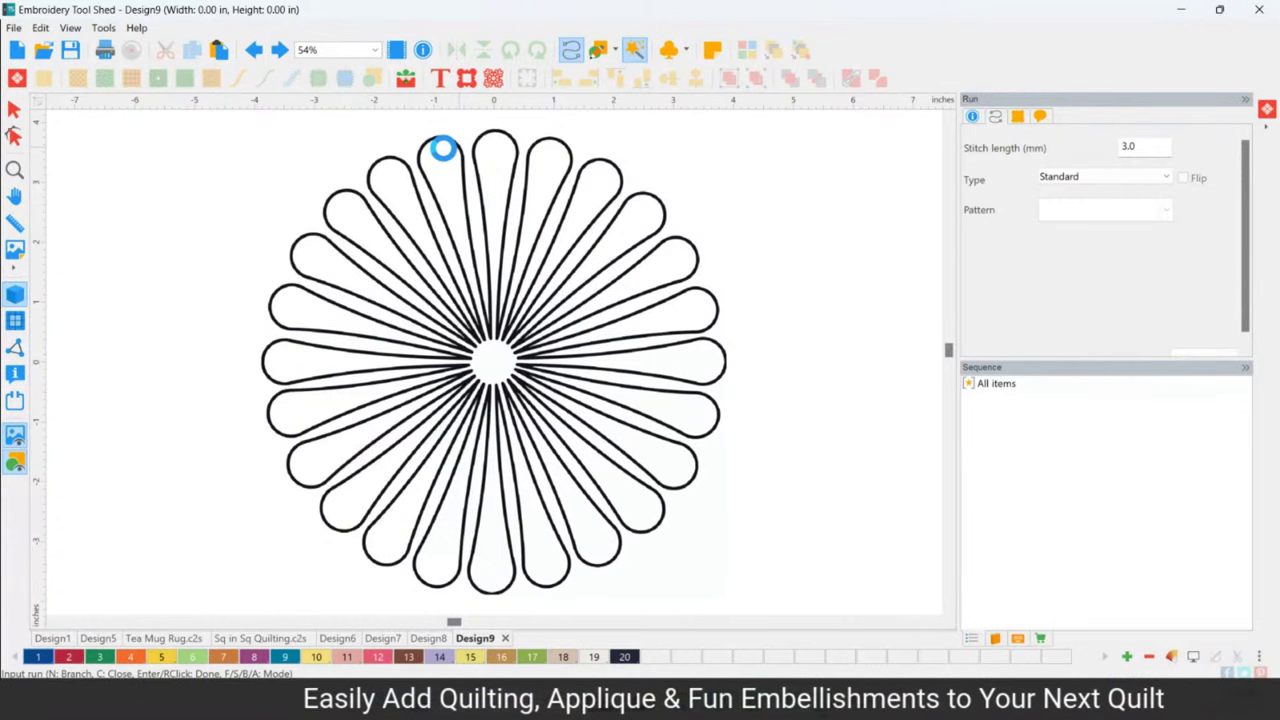
click(443, 148)
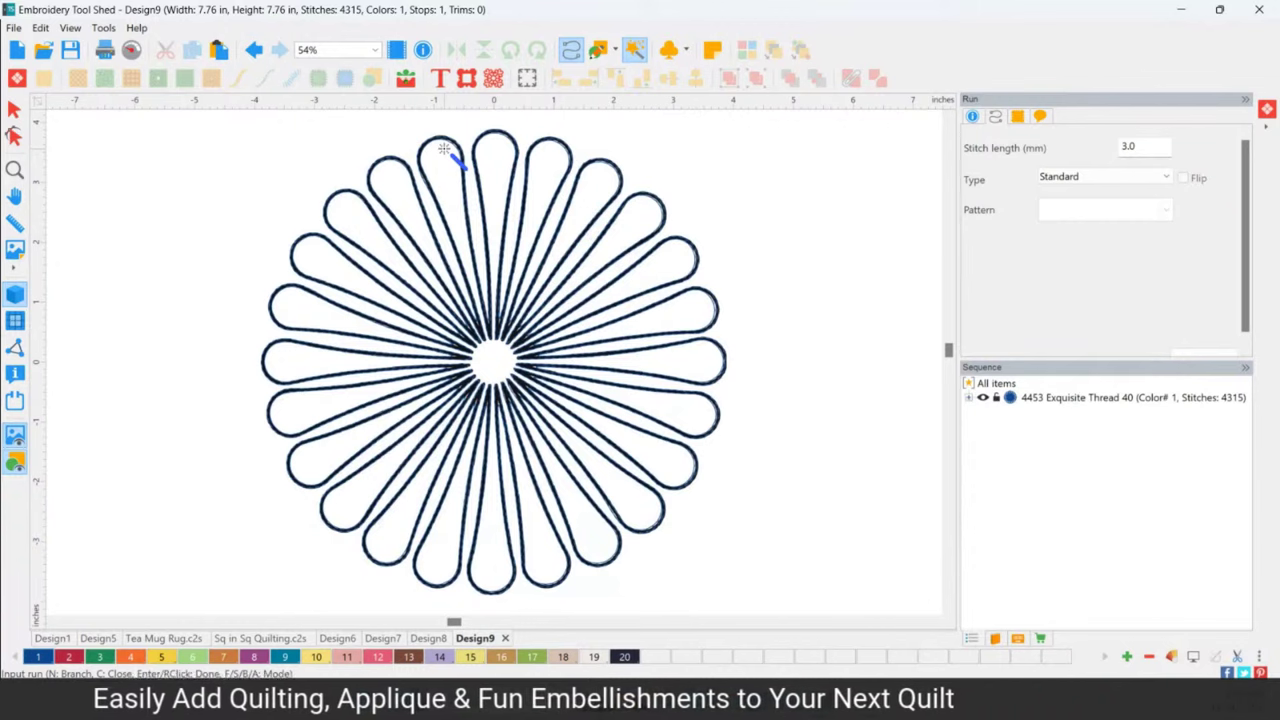
Step: Hide the backdrop and examine the run outlines along the flower petals up close
click(28, 443)
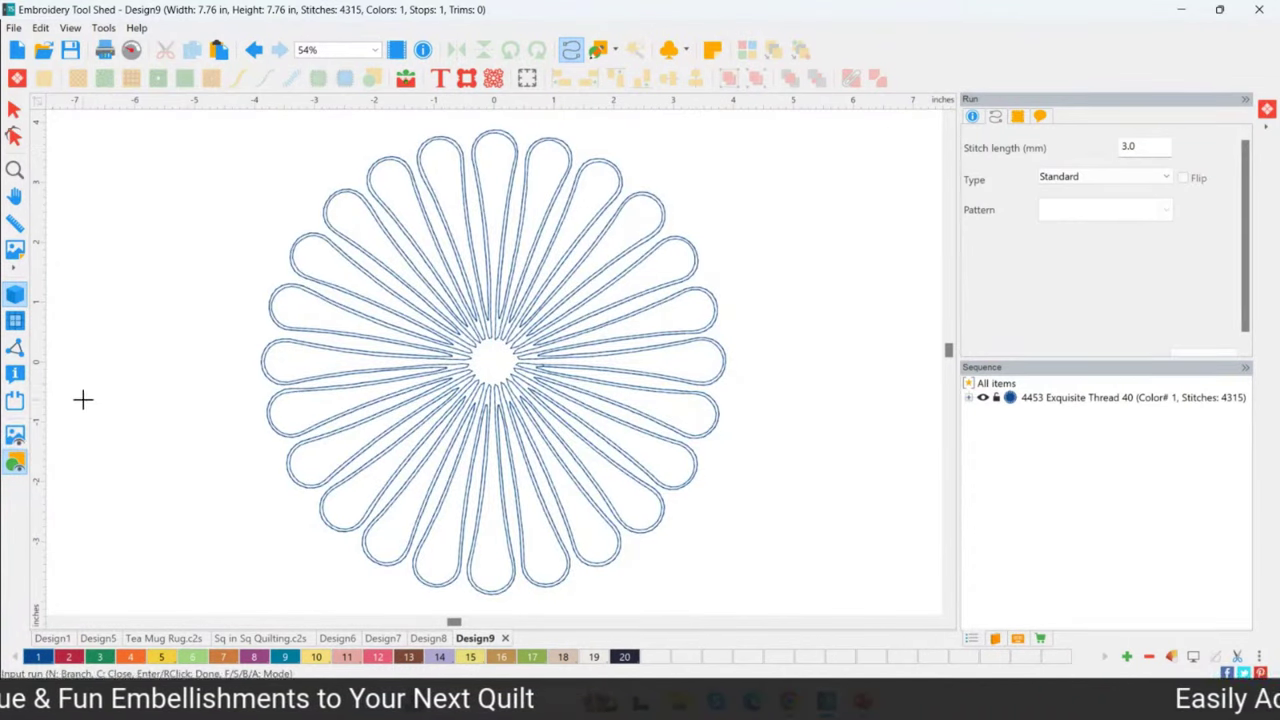
click(14, 170)
drag(233, 191, 407, 368)
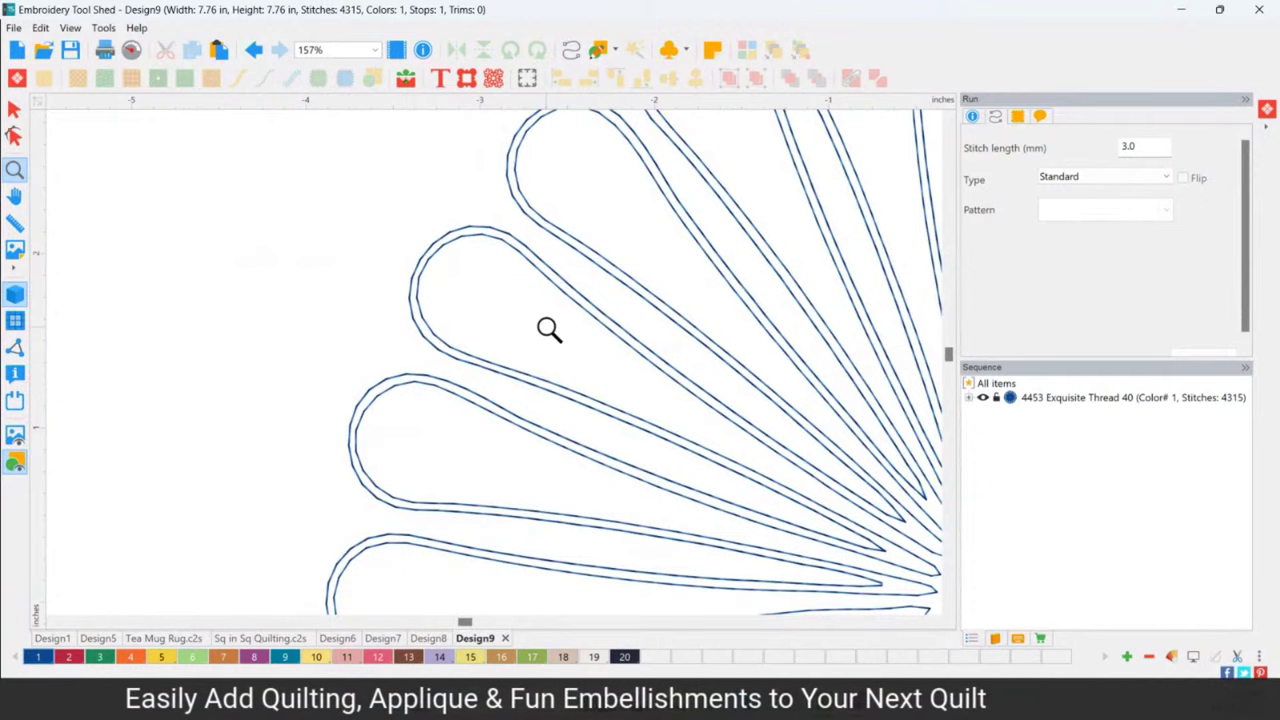
click(22, 466)
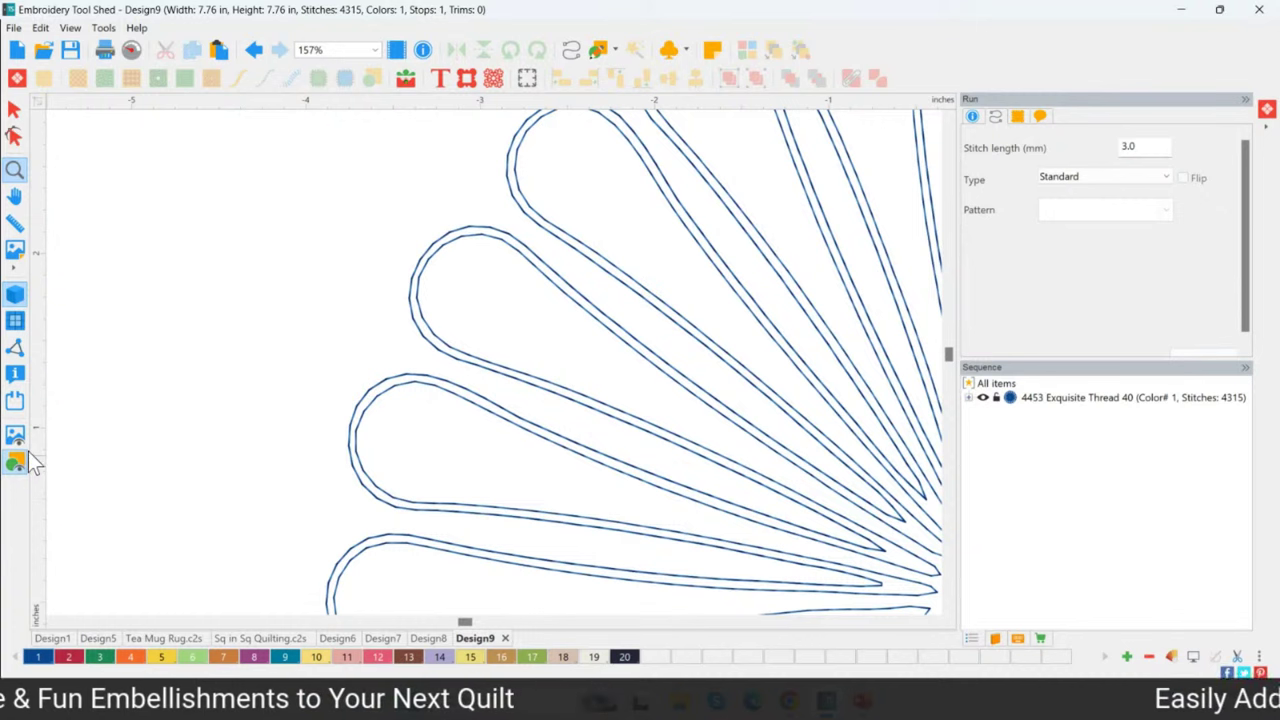
double_click(14, 170)
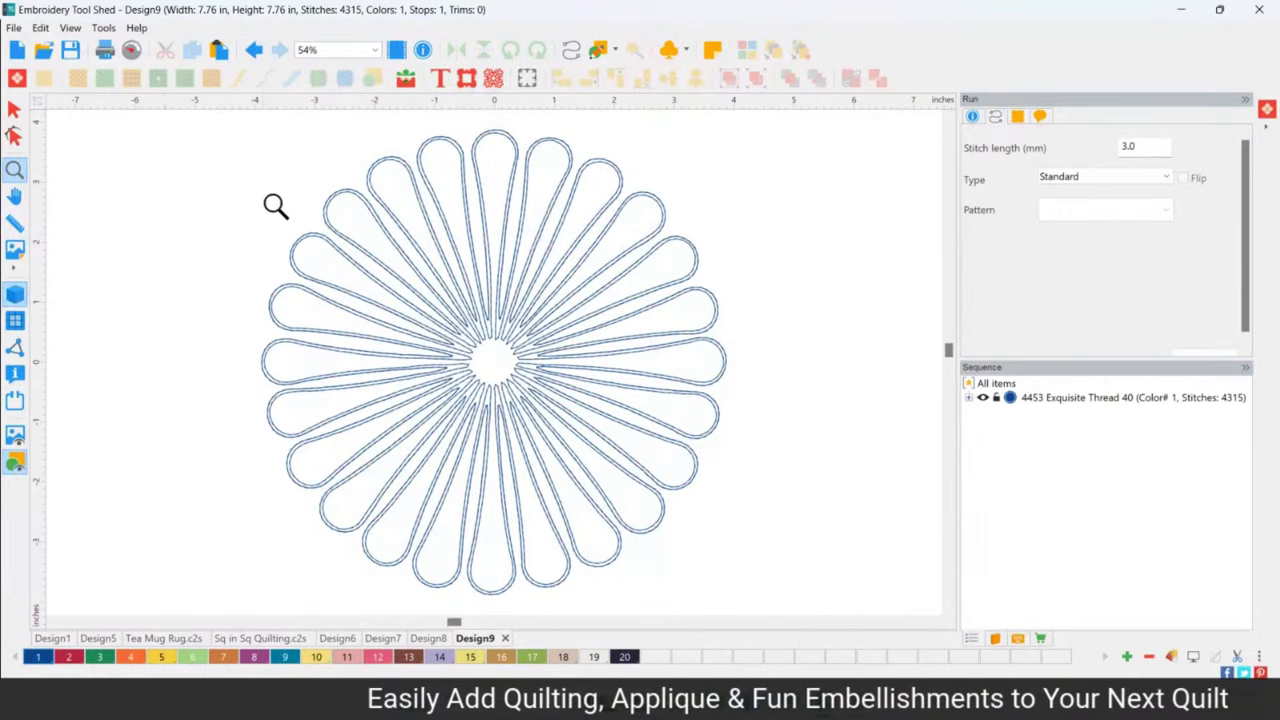
click(13, 438)
click(13, 438)
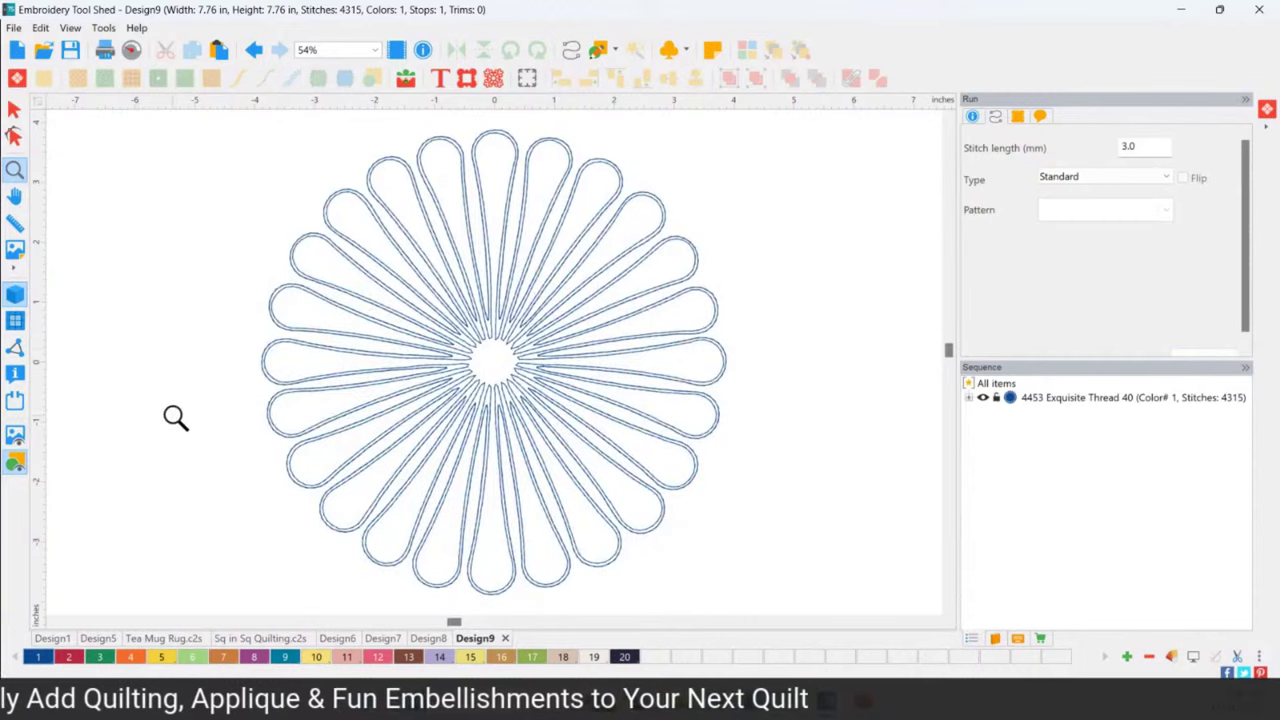
Step: Delete the entire flower run outline and show the backdrop image again
key(ctrl+a)
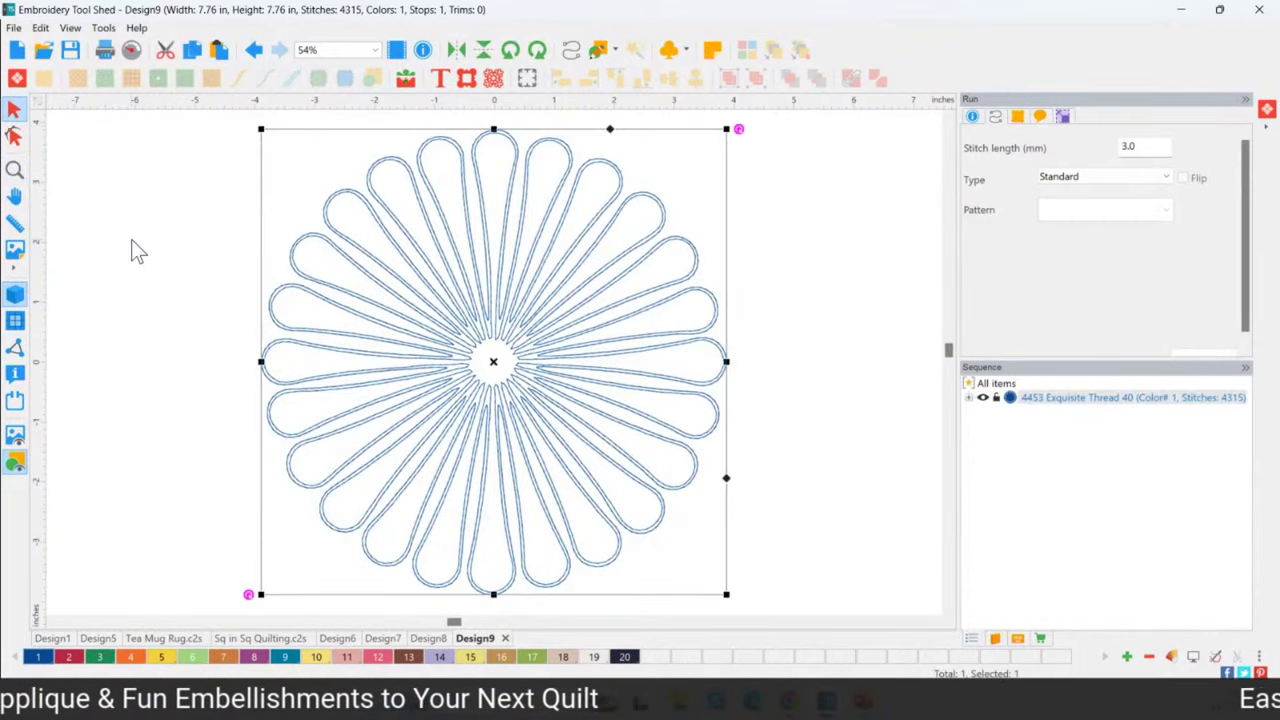
key(Delete)
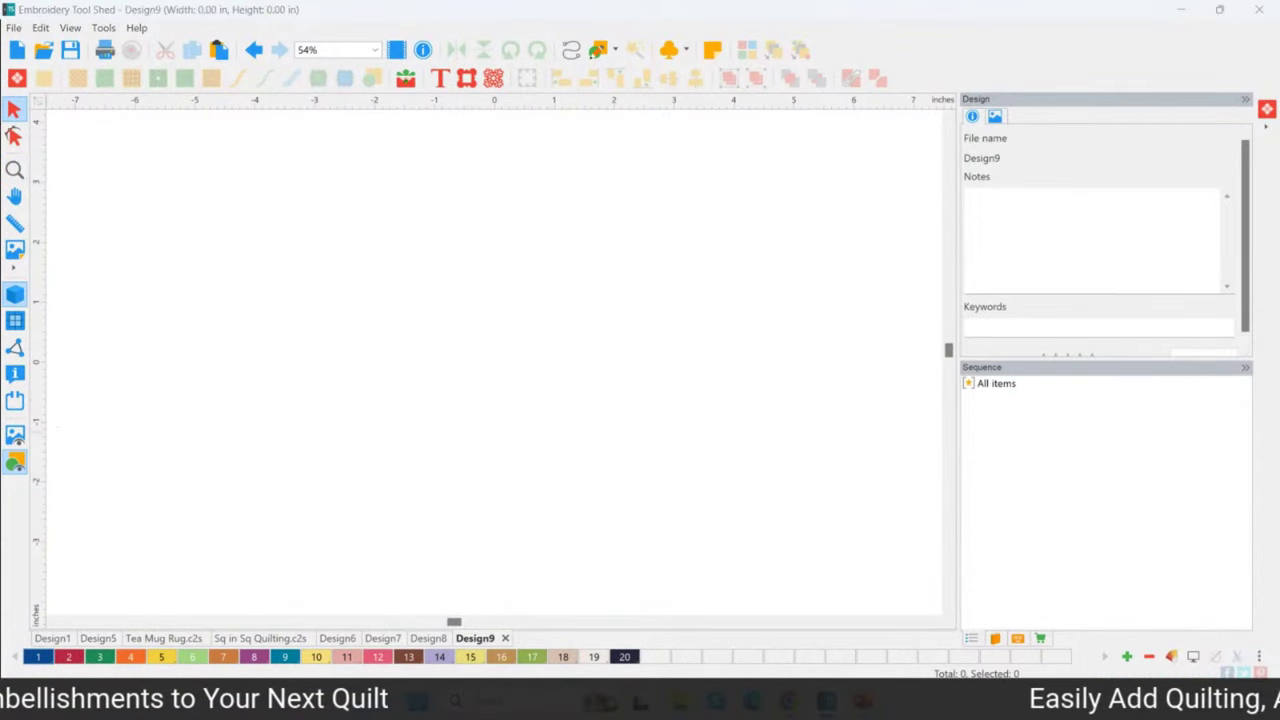
click(16, 442)
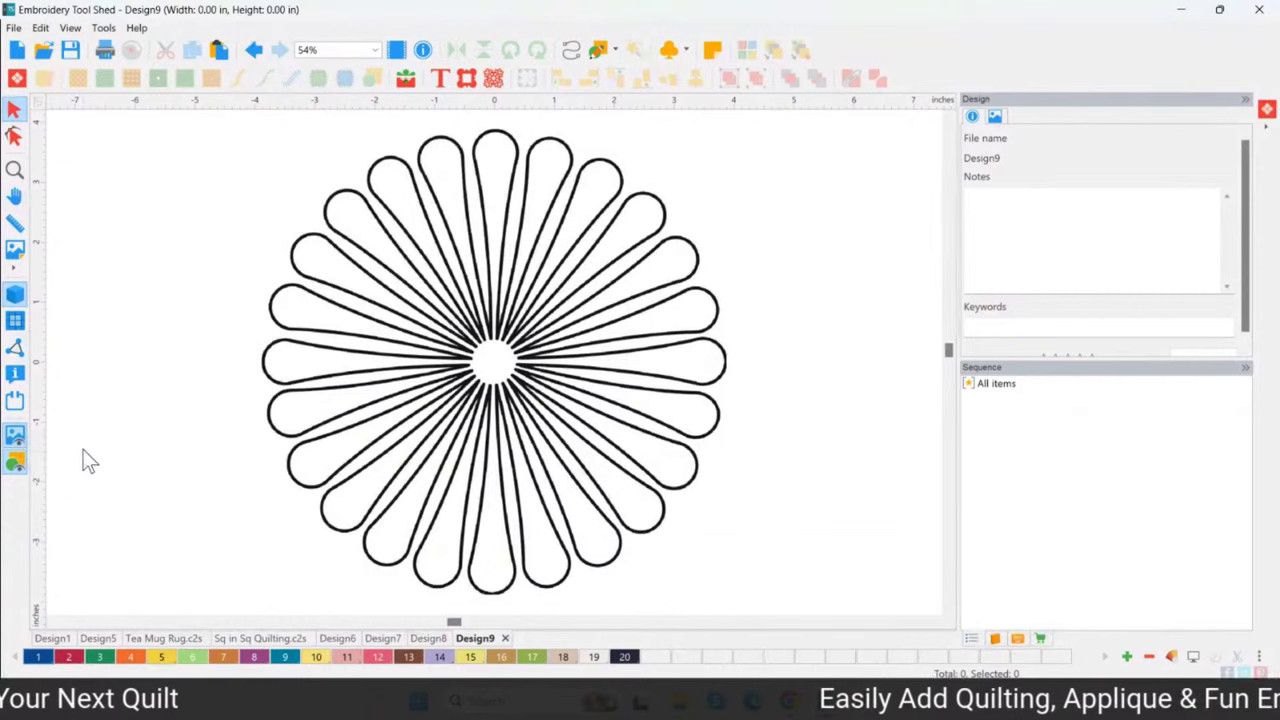
Step: Trace the flower's black lines as a single centreline run using the Run tool with the Magic Wand
click(574, 54)
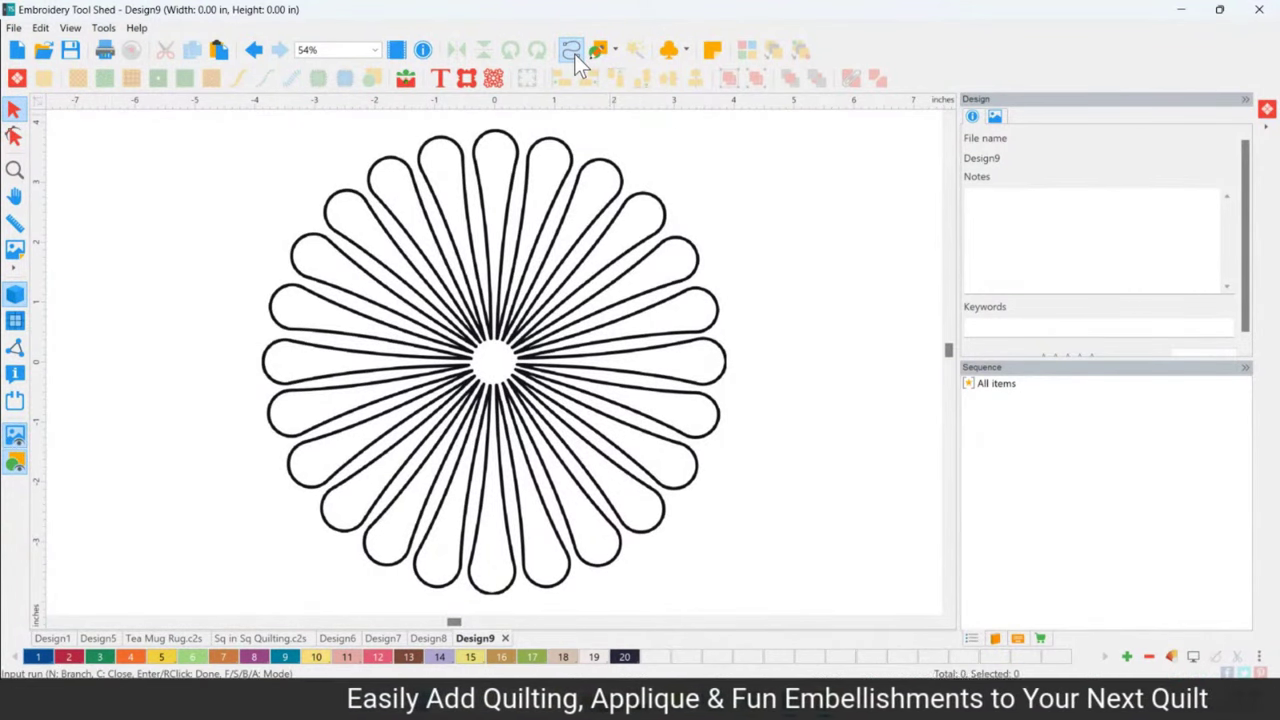
click(640, 52)
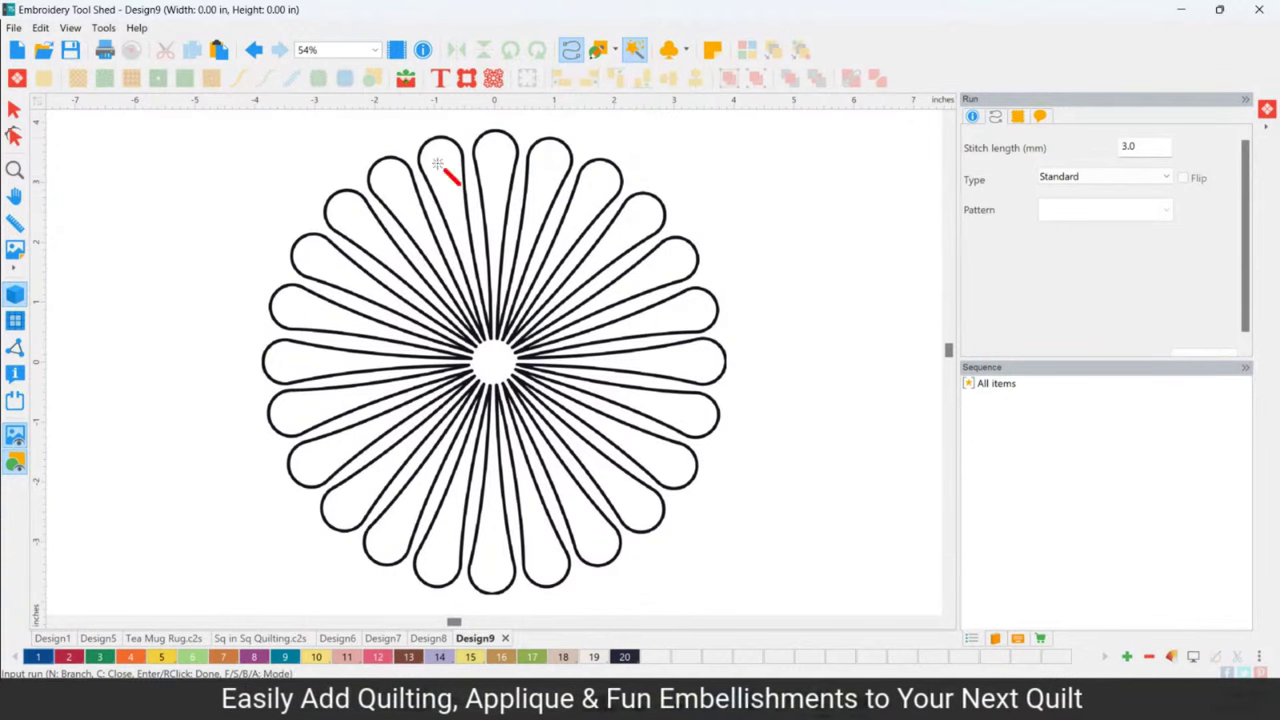
click(496, 129)
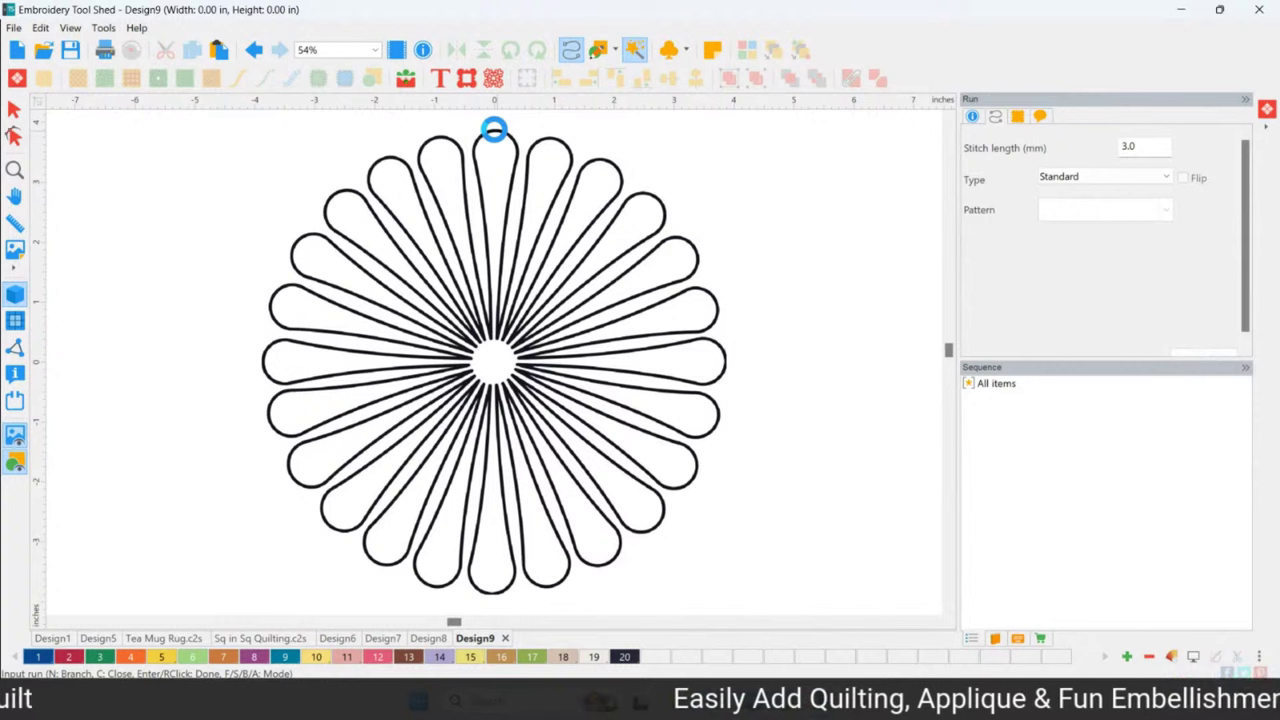
right_click(494, 130)
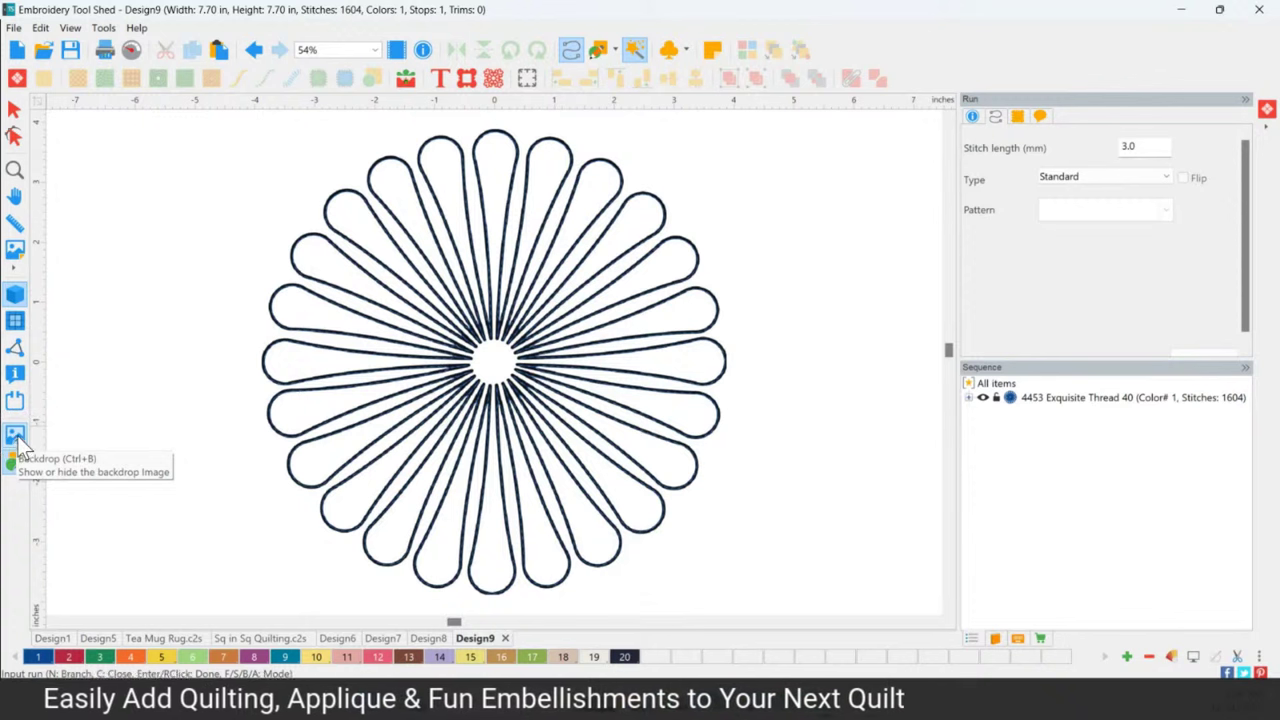
Step: Hide the backdrop and examine the single-line petals and their ends near the flower's centre
key(ctrl+r)
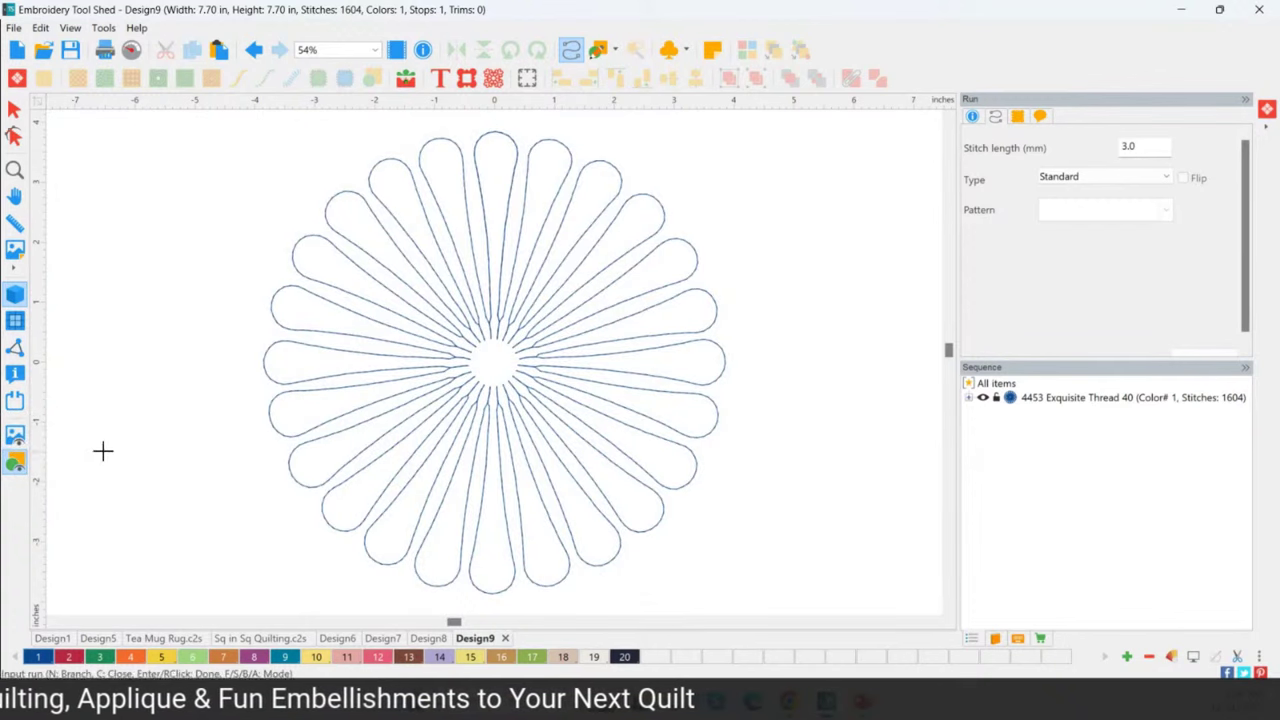
click(14, 170)
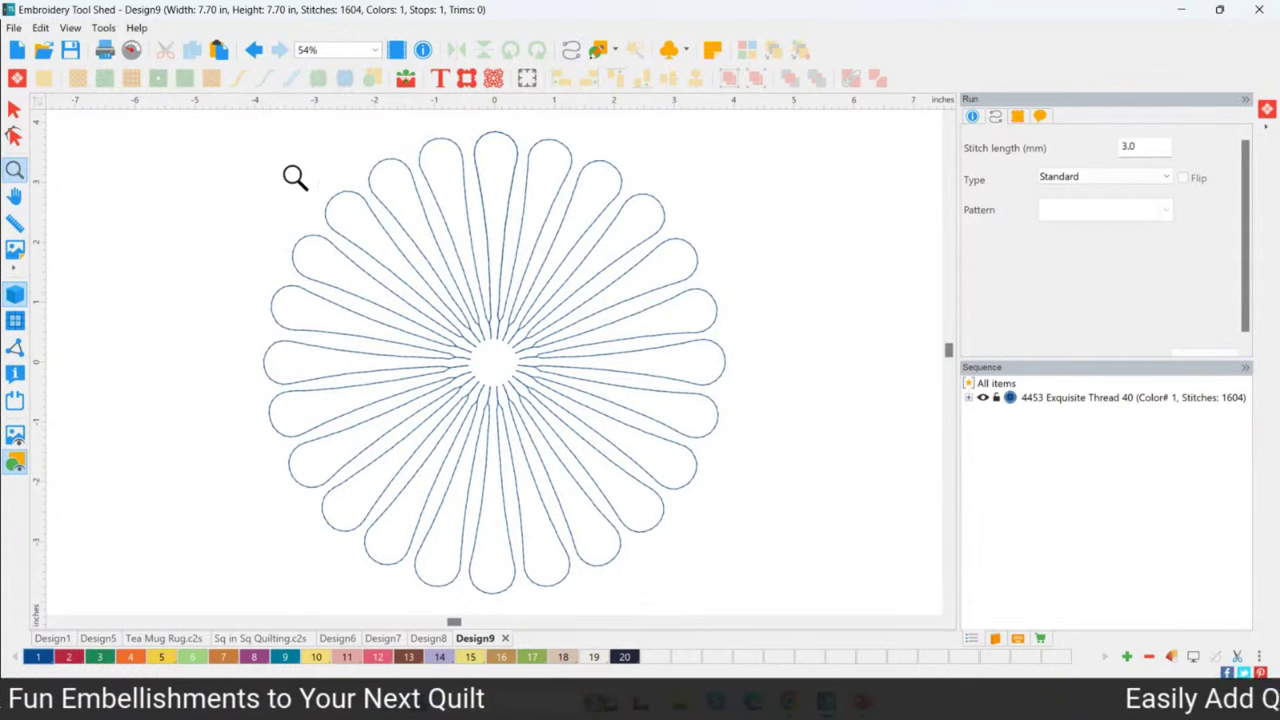
drag(274, 157, 533, 388)
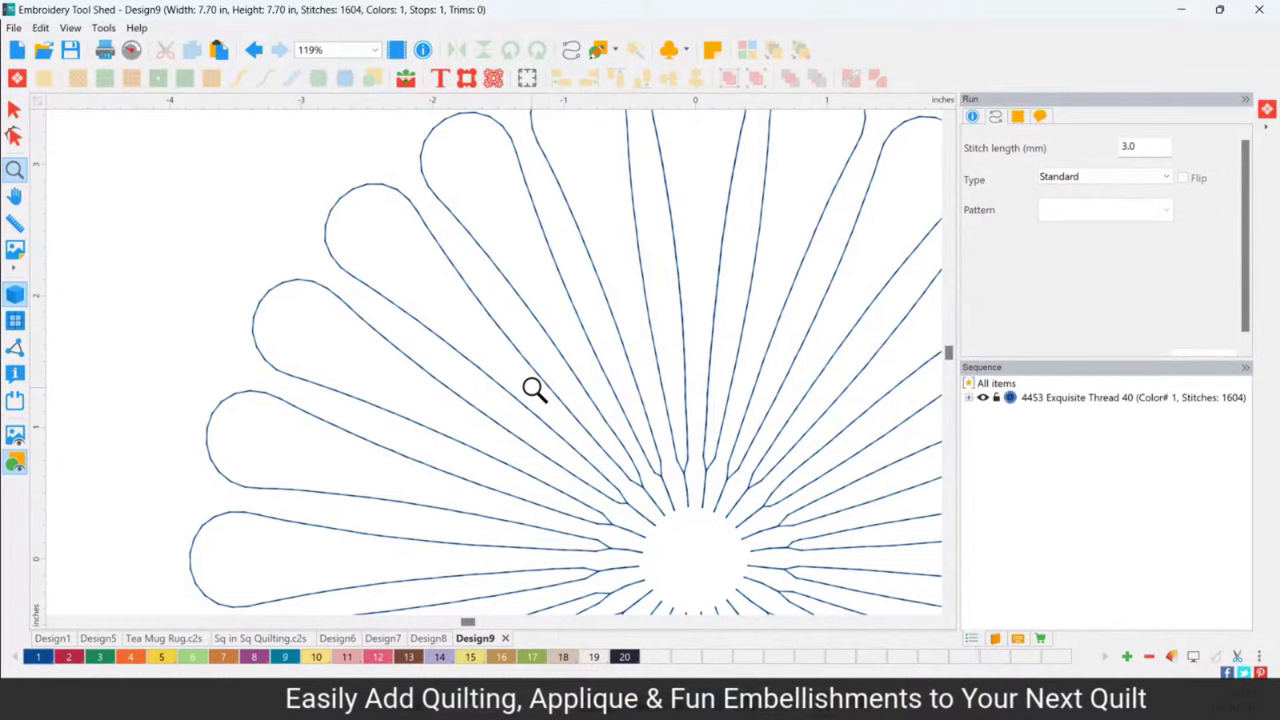
click(16, 170)
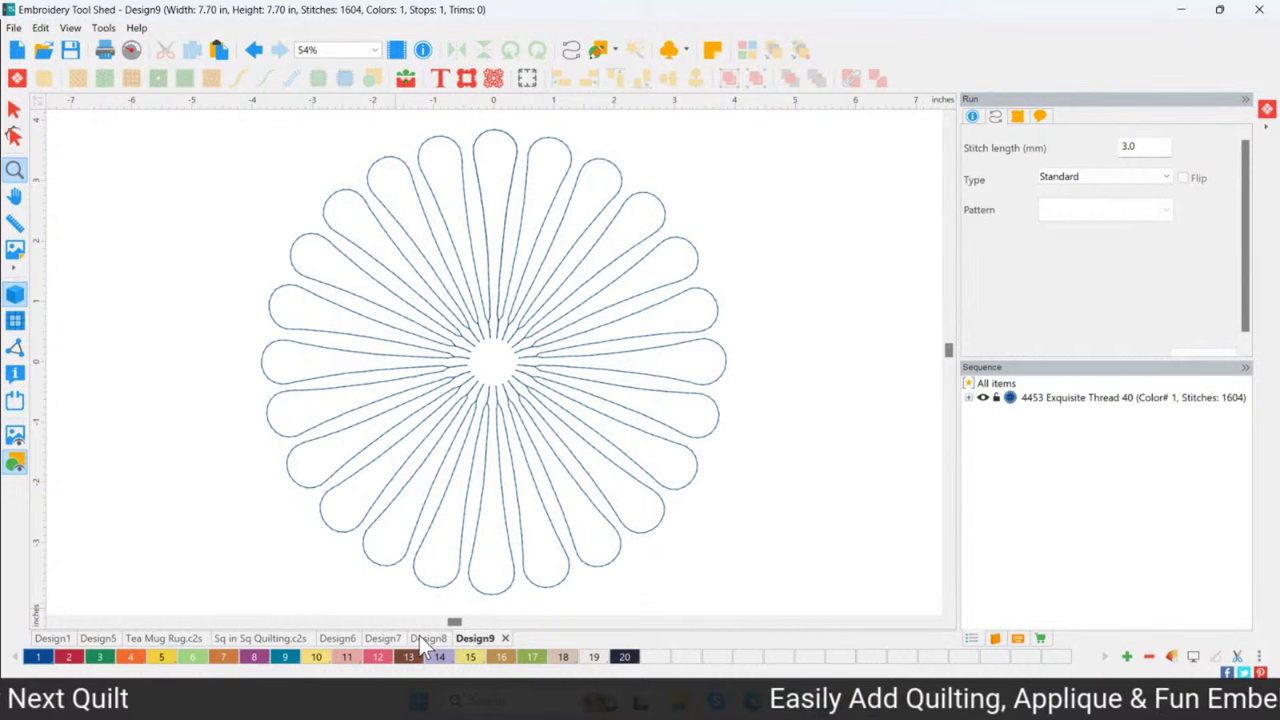
Step: Create a new design and load the photo IMG_1218.jpg from My Backdrops as its backdrop
click(19, 77)
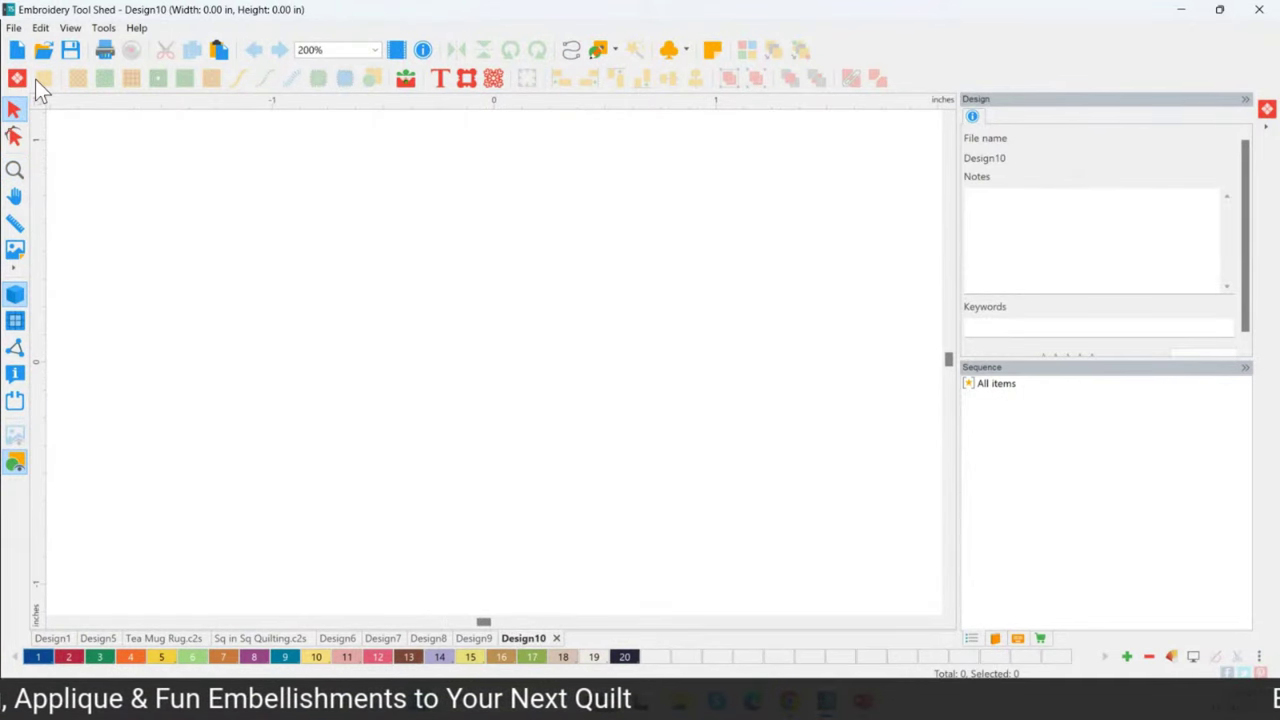
click(14, 28)
click(62, 154)
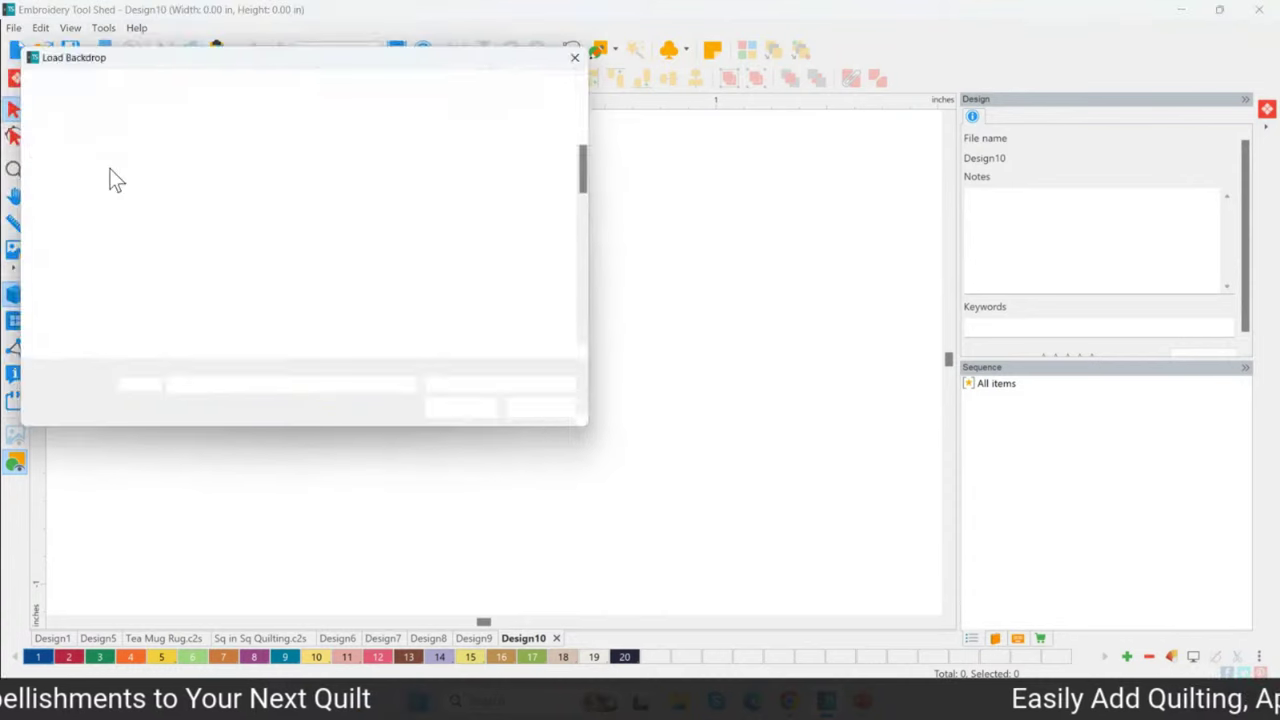
drag(590, 156, 566, 258)
click(290, 280)
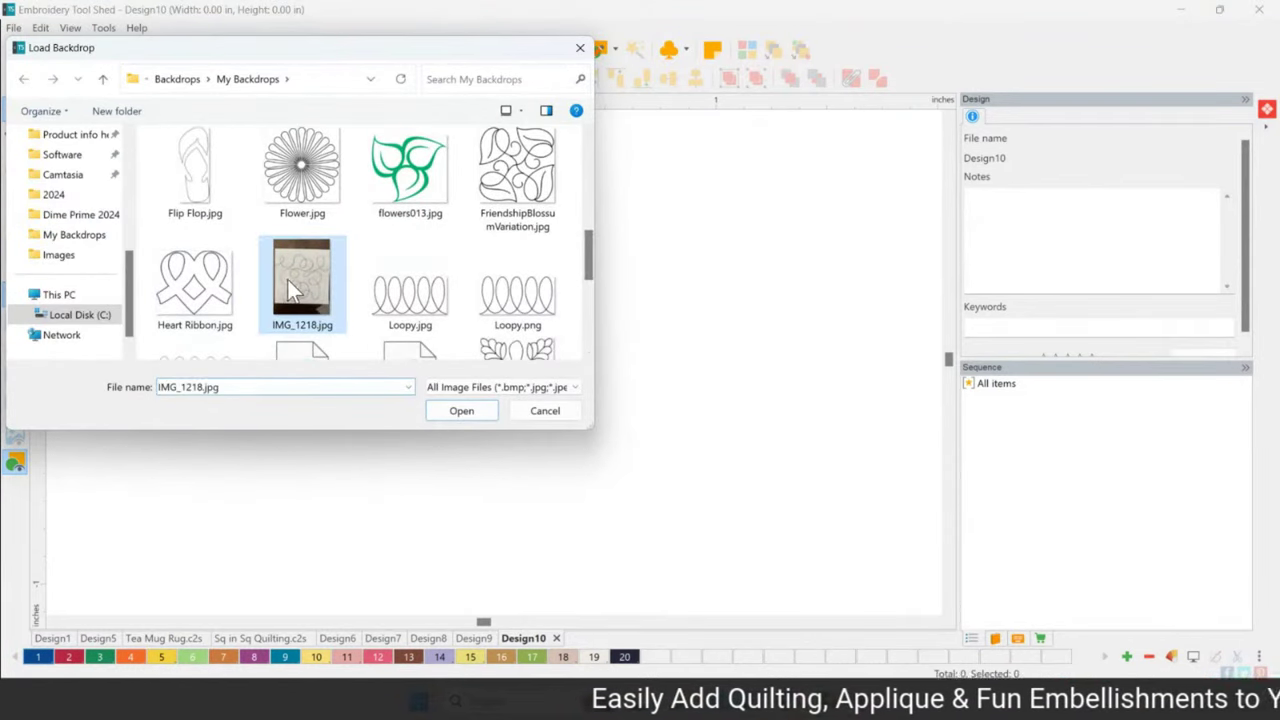
click(474, 414)
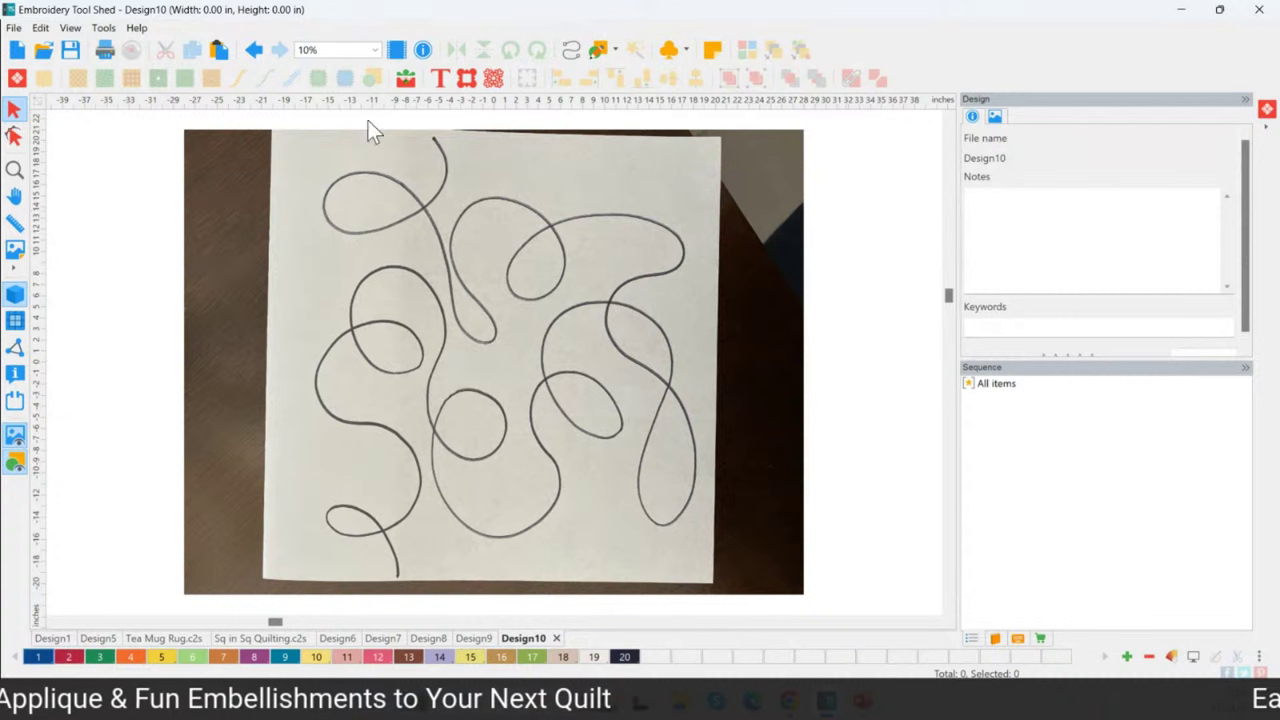
Step: Define the backdrop's scale from the drawn line's lower end to its upper end as 8 inches
click(17, 270)
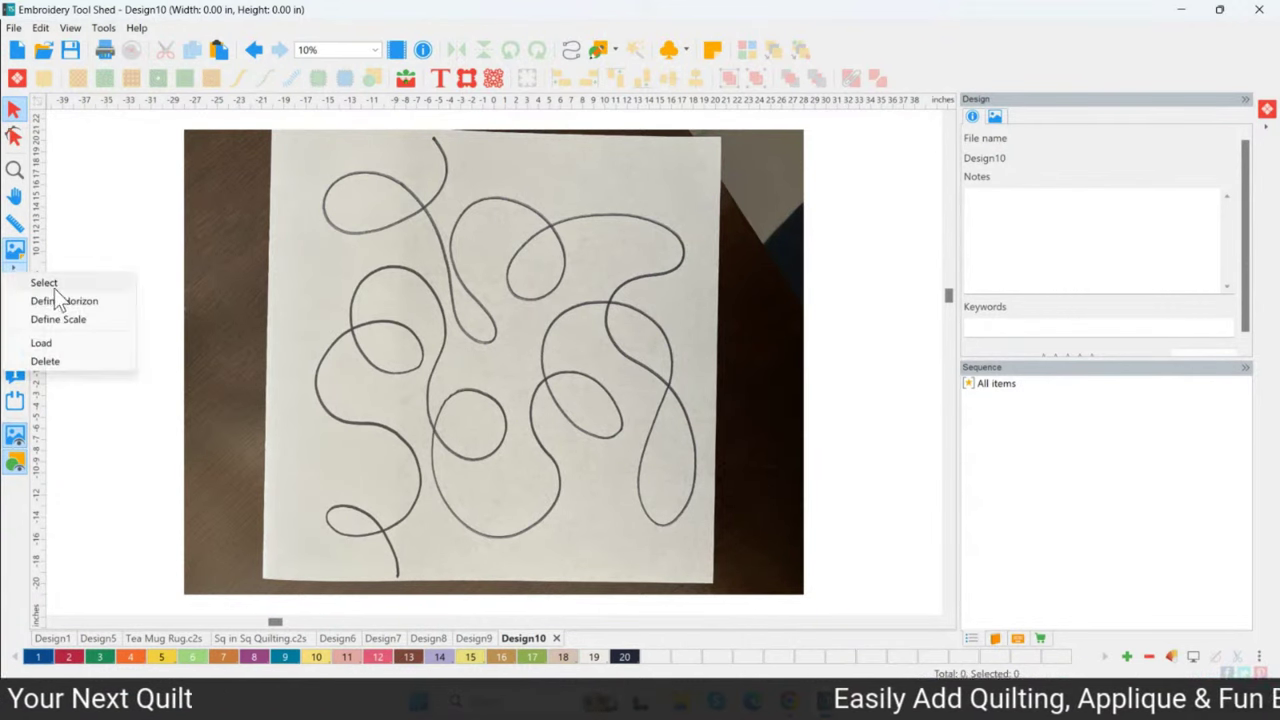
click(72, 330)
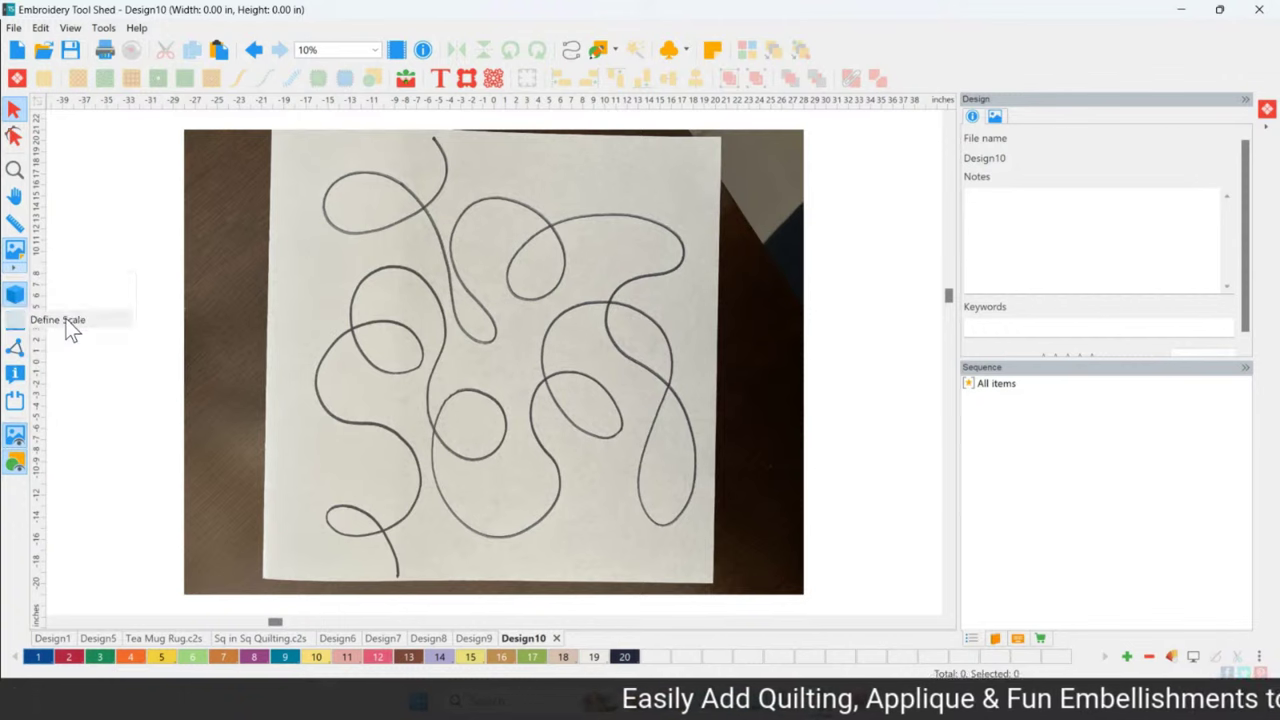
click(397, 574)
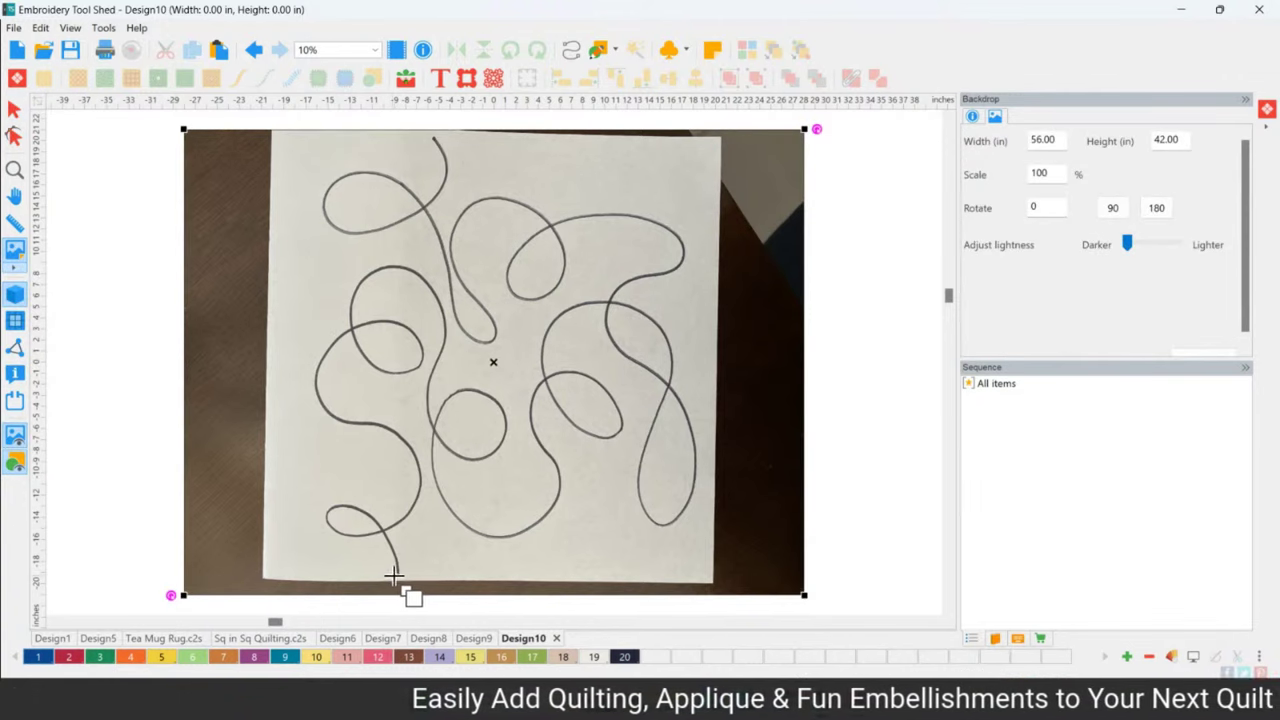
click(431, 135)
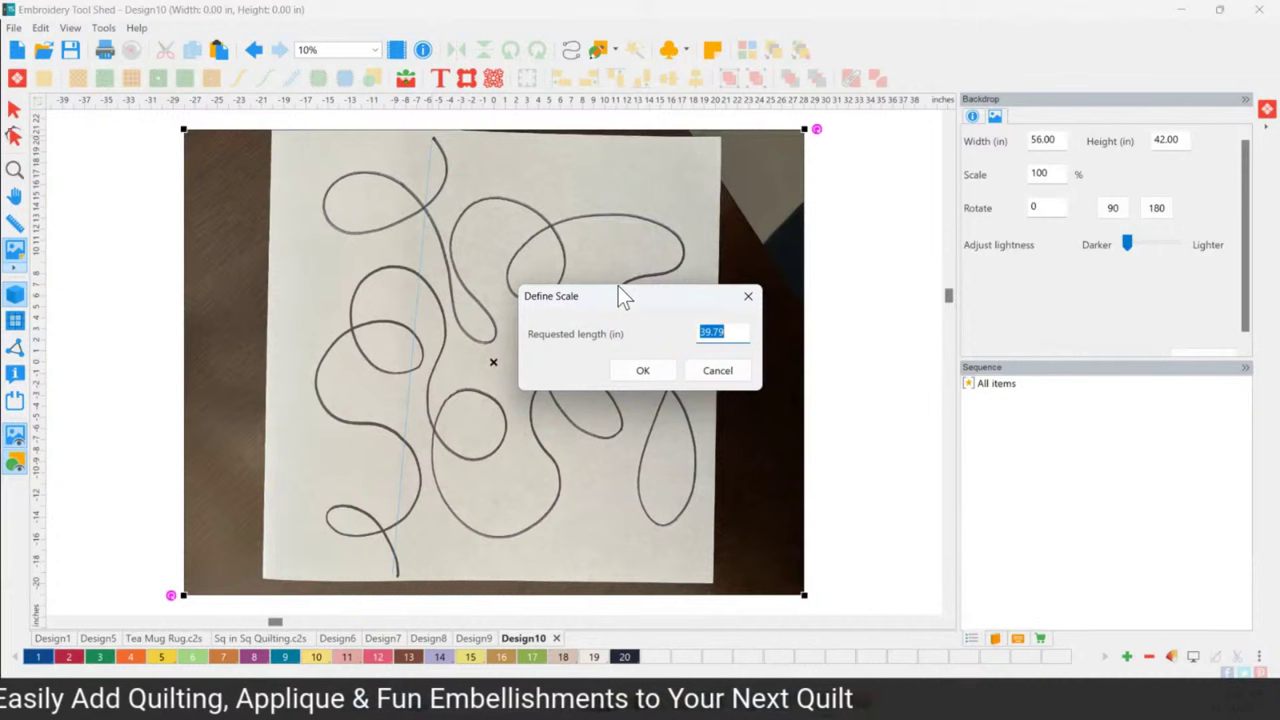
text(8)
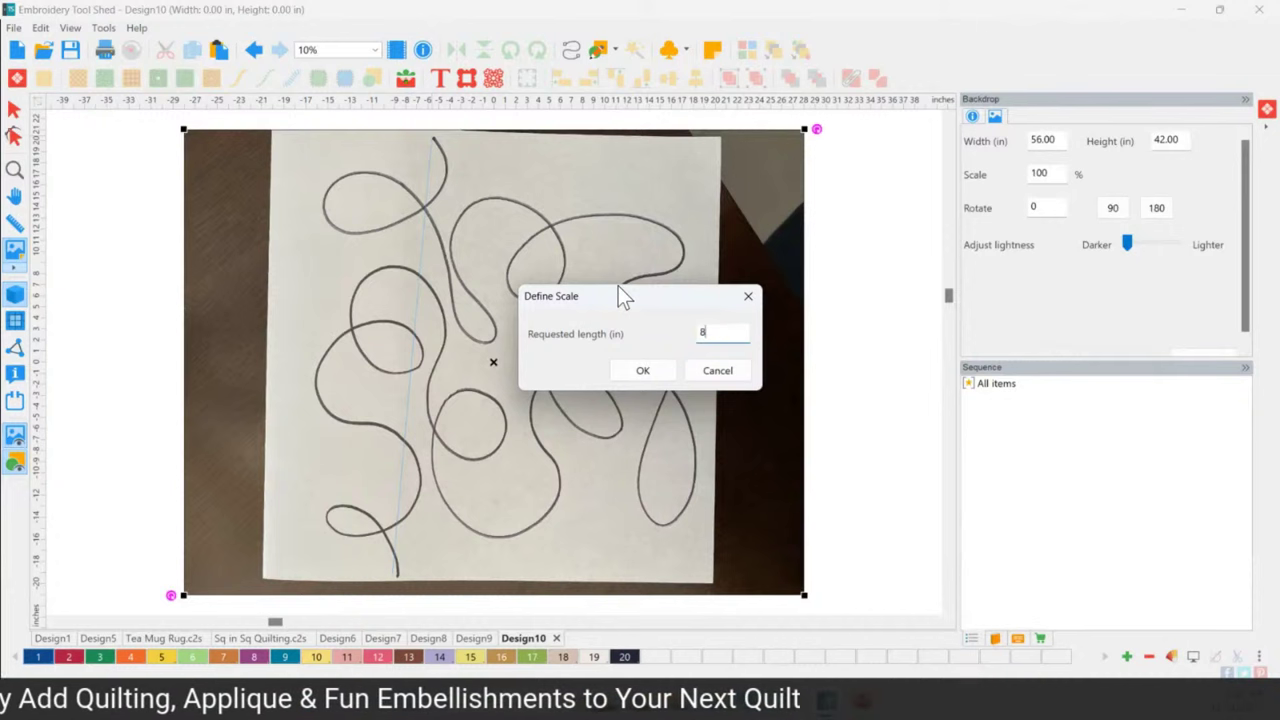
click(637, 376)
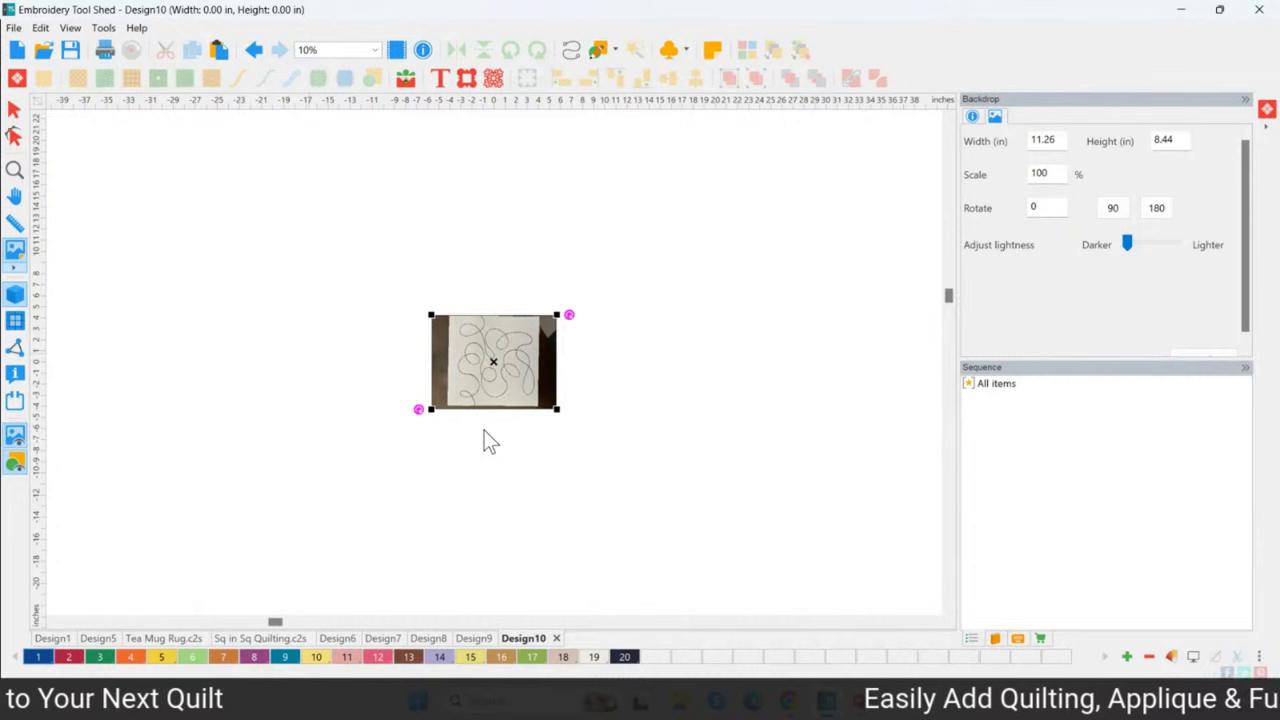
Step: Try to trace the photographed line as a run with the Magic Wand, and hide the backdrop to inspect the stitches
click(14, 170)
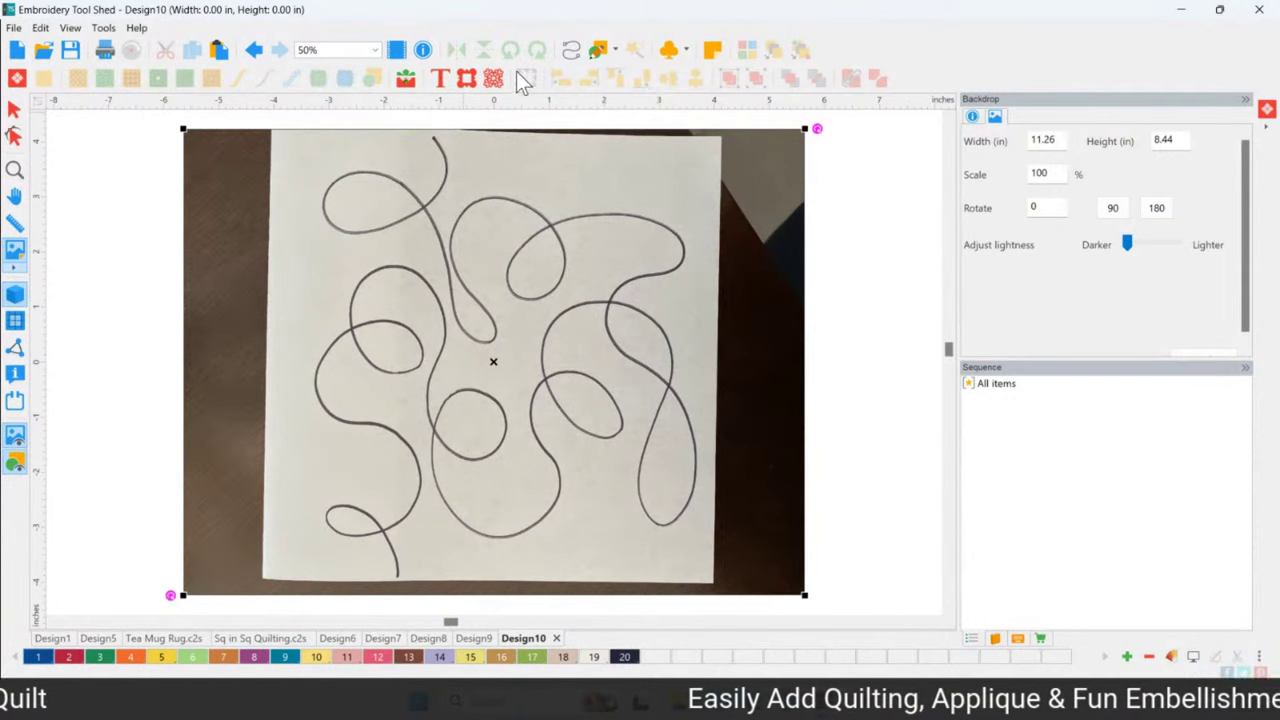
click(570, 51)
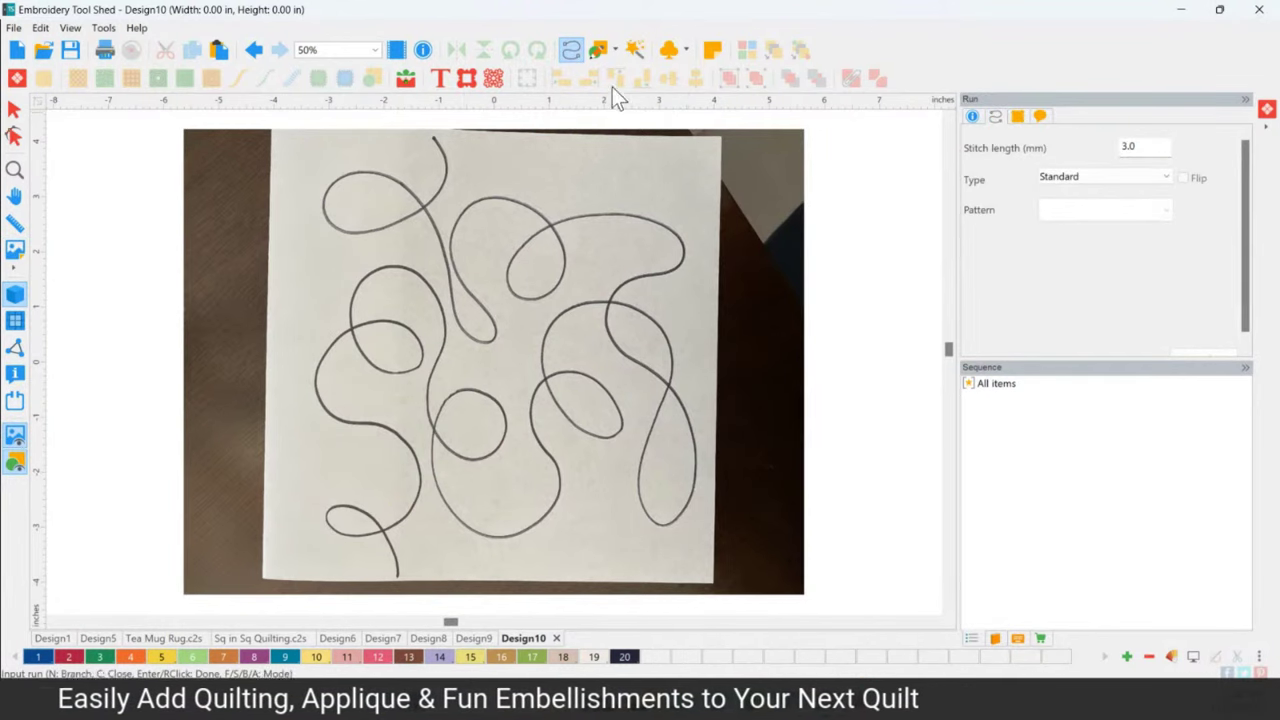
click(637, 49)
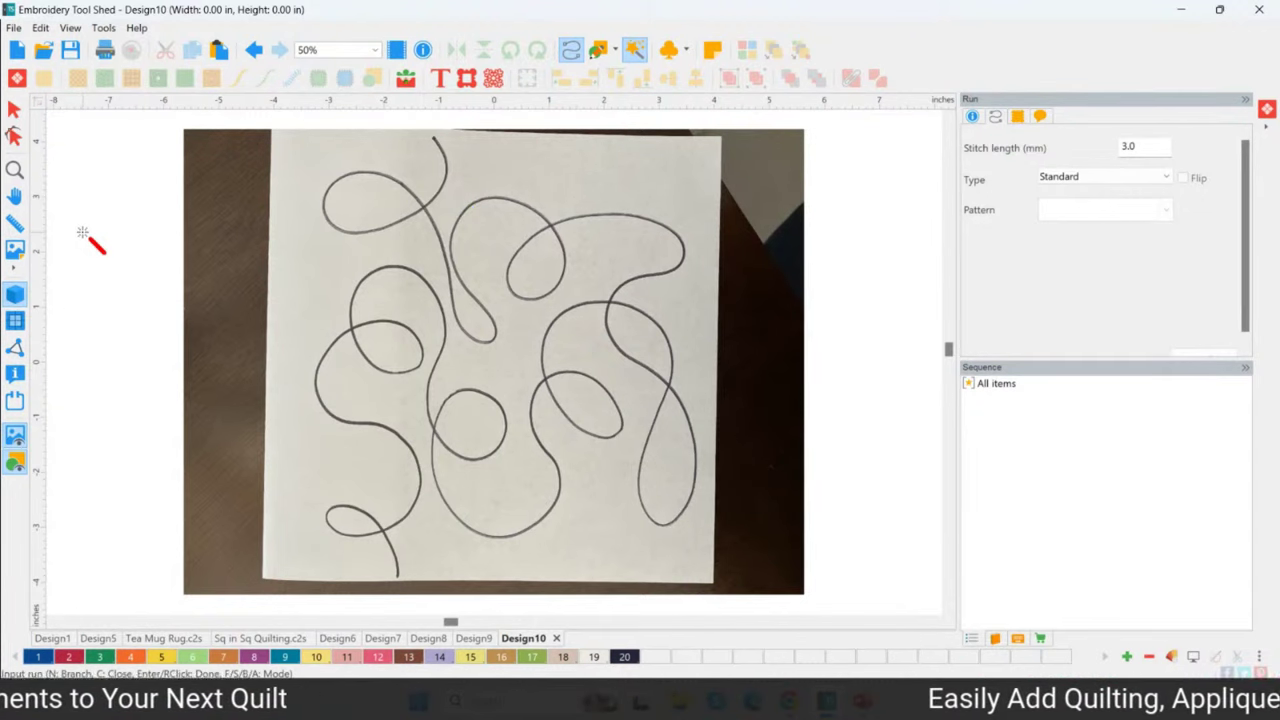
click(390, 265)
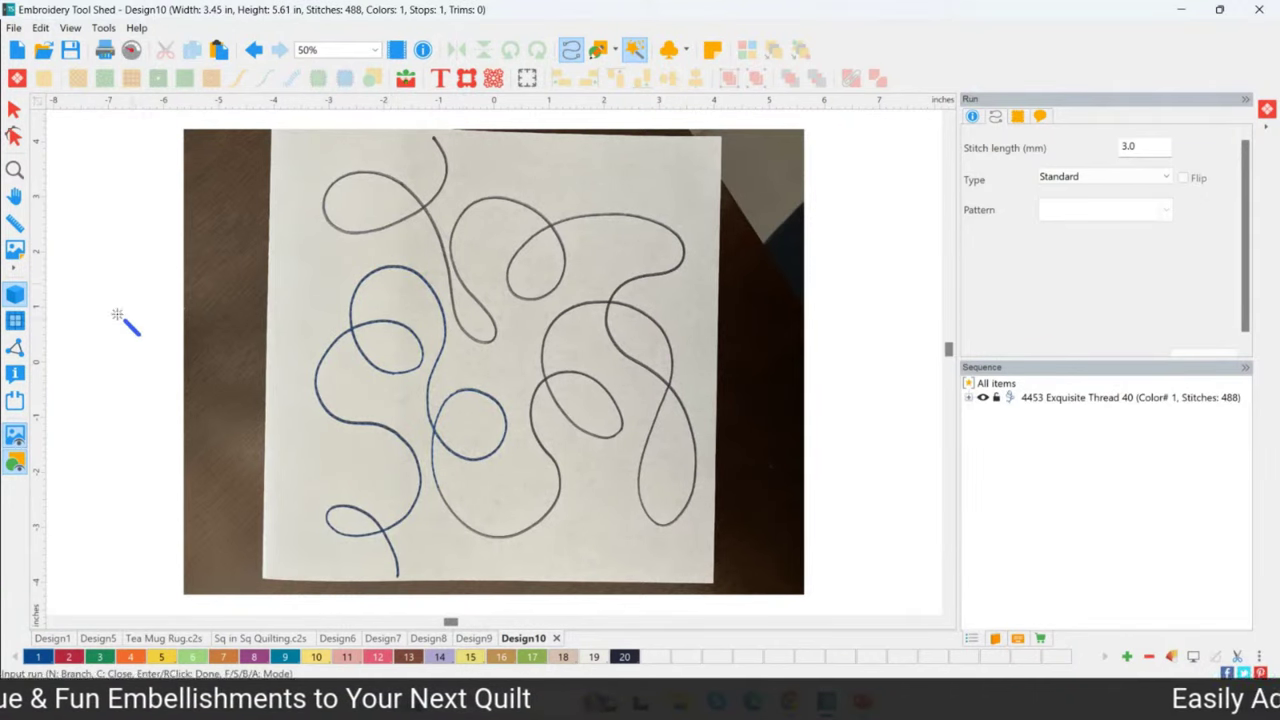
click(16, 440)
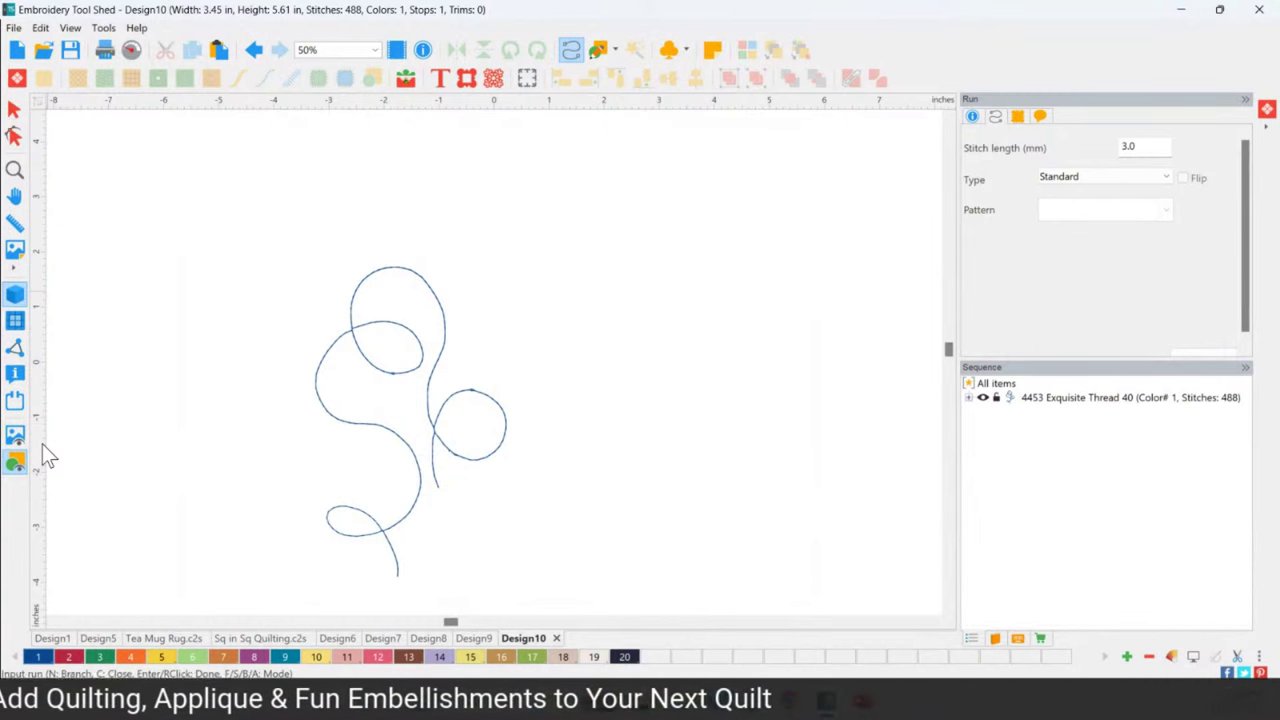
Step: Undo the Magic Wand run, show the backdrop photo again and leave the Run tool
key(ctrl+z)
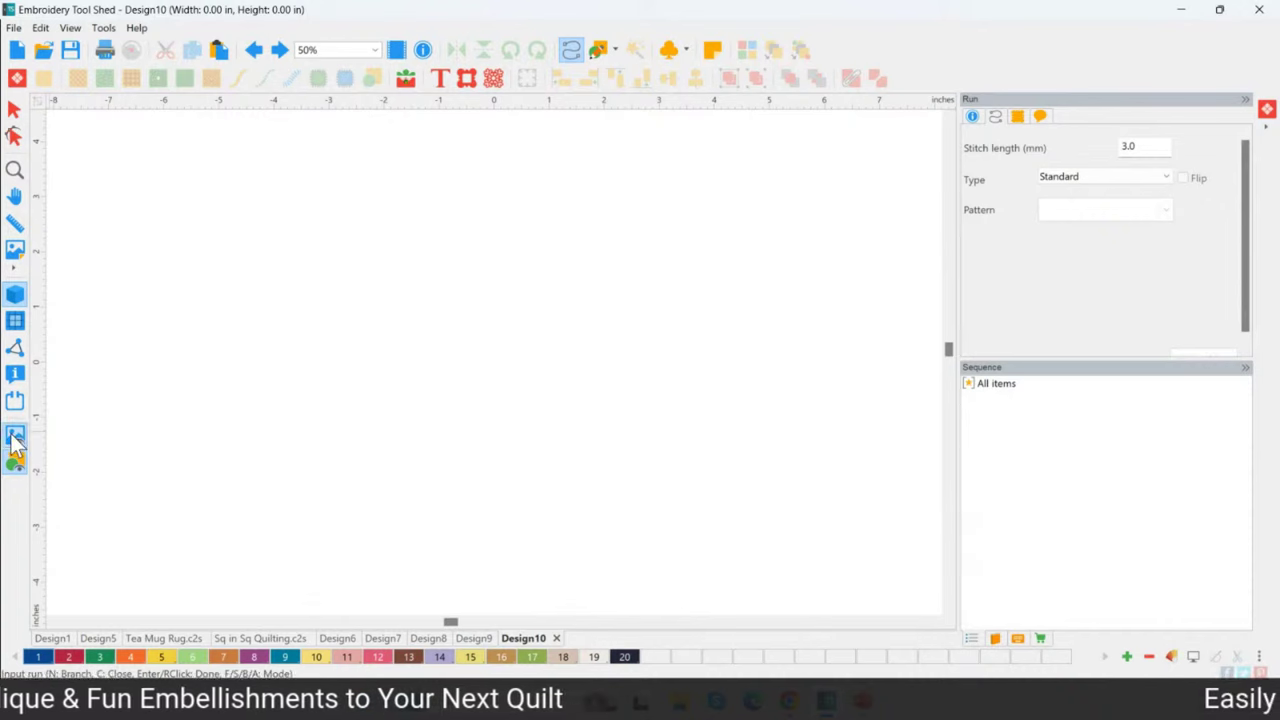
click(14, 433)
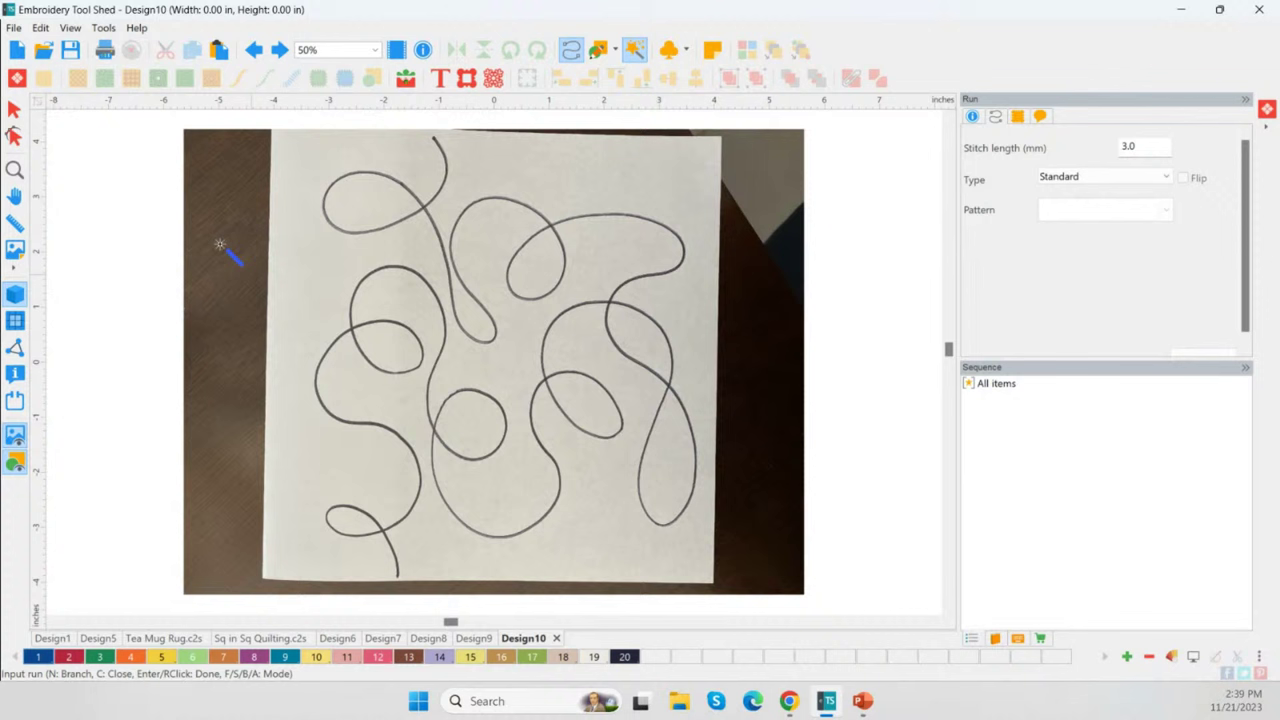
click(18, 109)
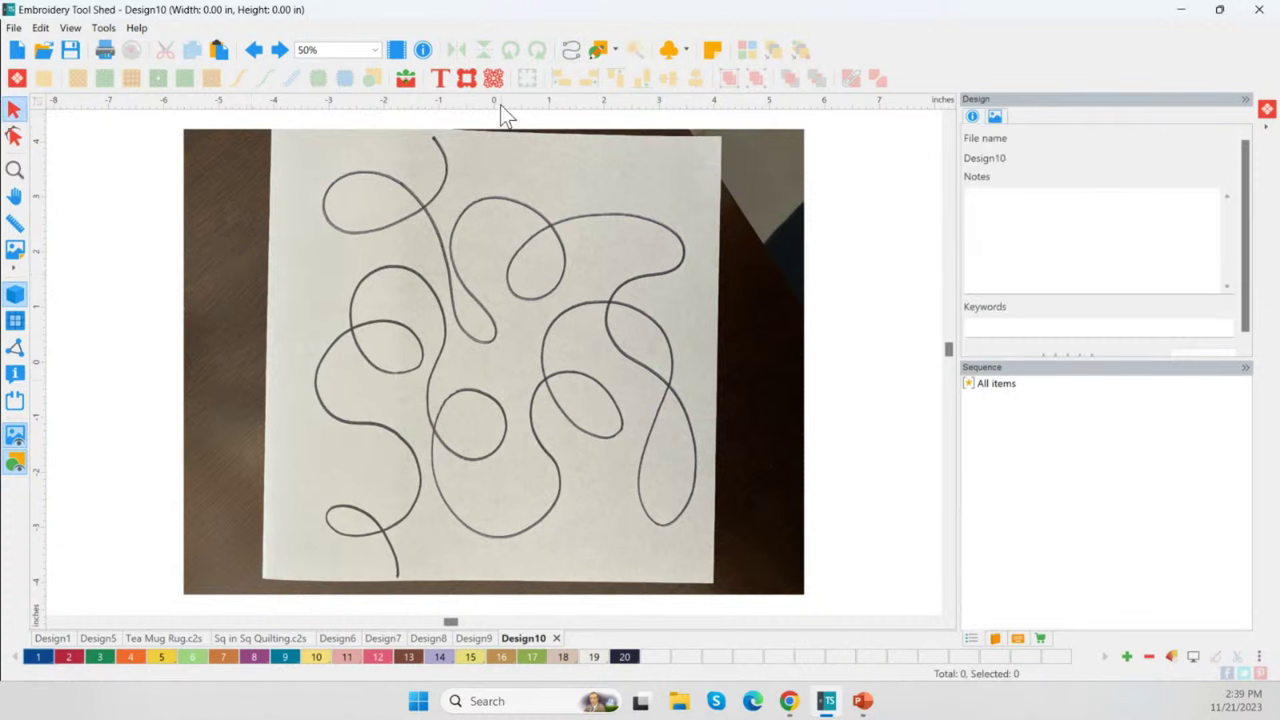
Step: Start a manual Run path at the lower end of the drawn line with the Magic Wand off
click(570, 49)
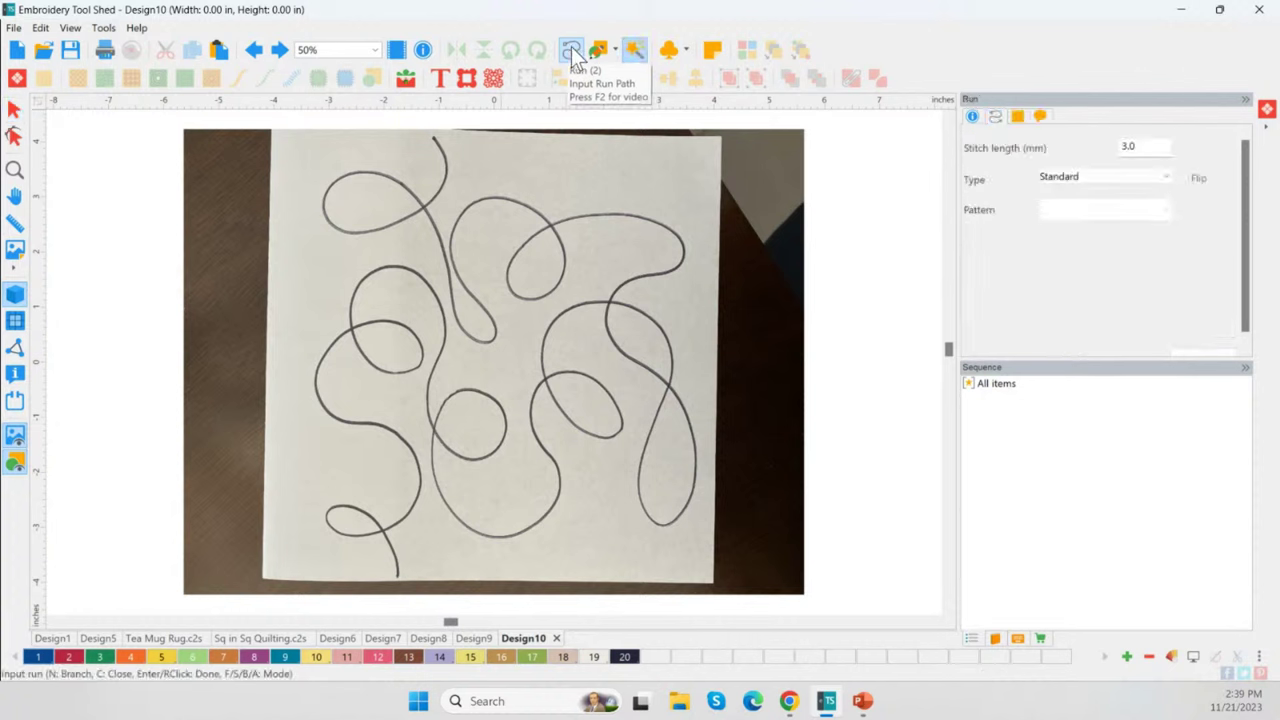
click(816, 243)
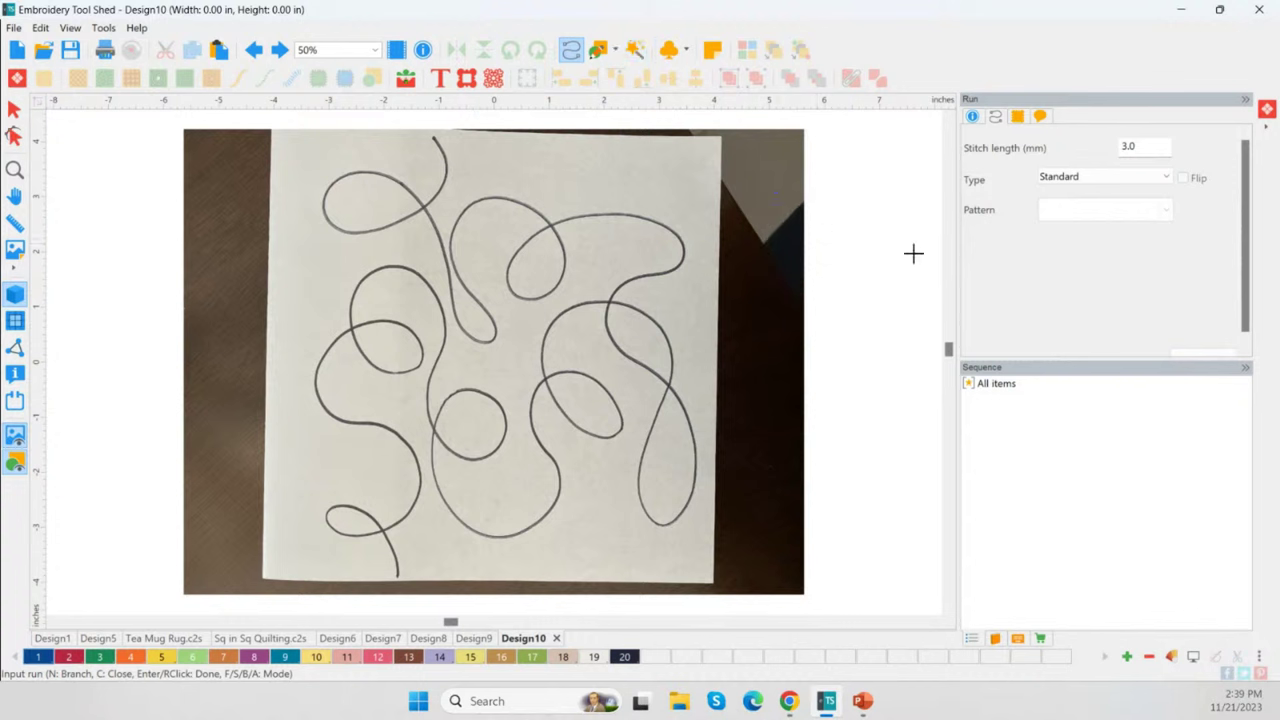
click(151, 376)
click(398, 573)
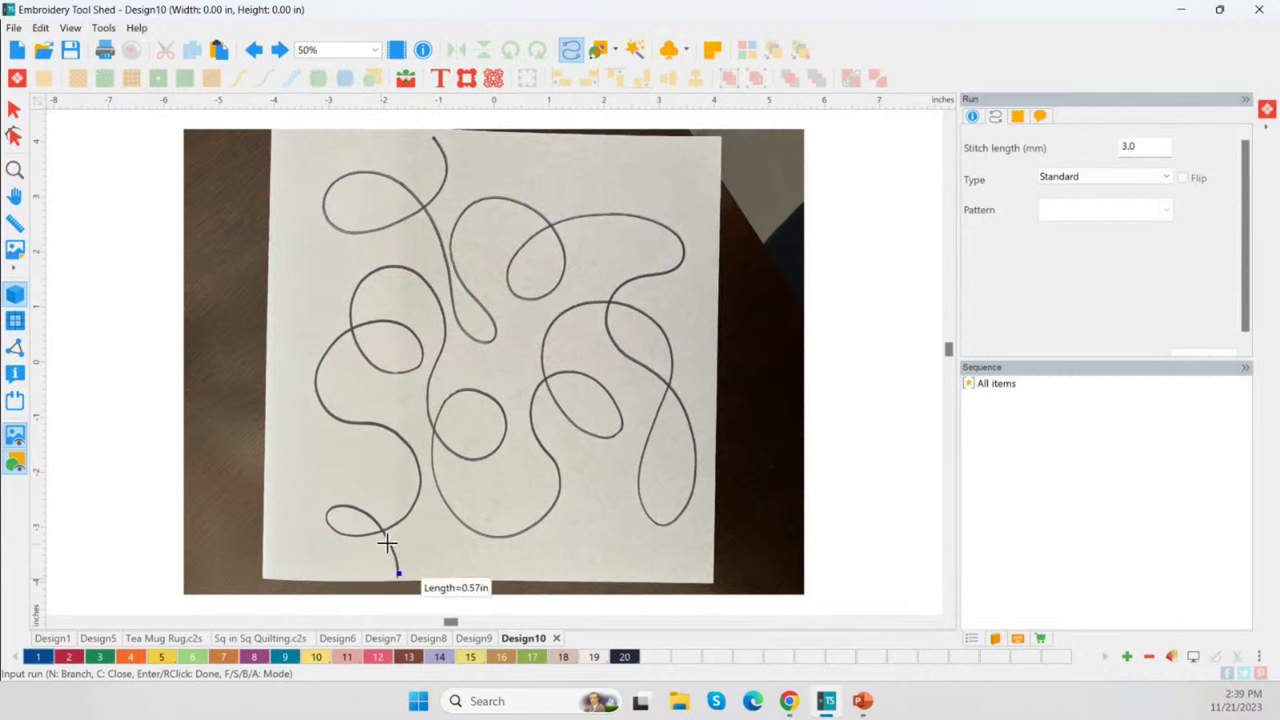
click(388, 541)
click(353, 508)
click(327, 519)
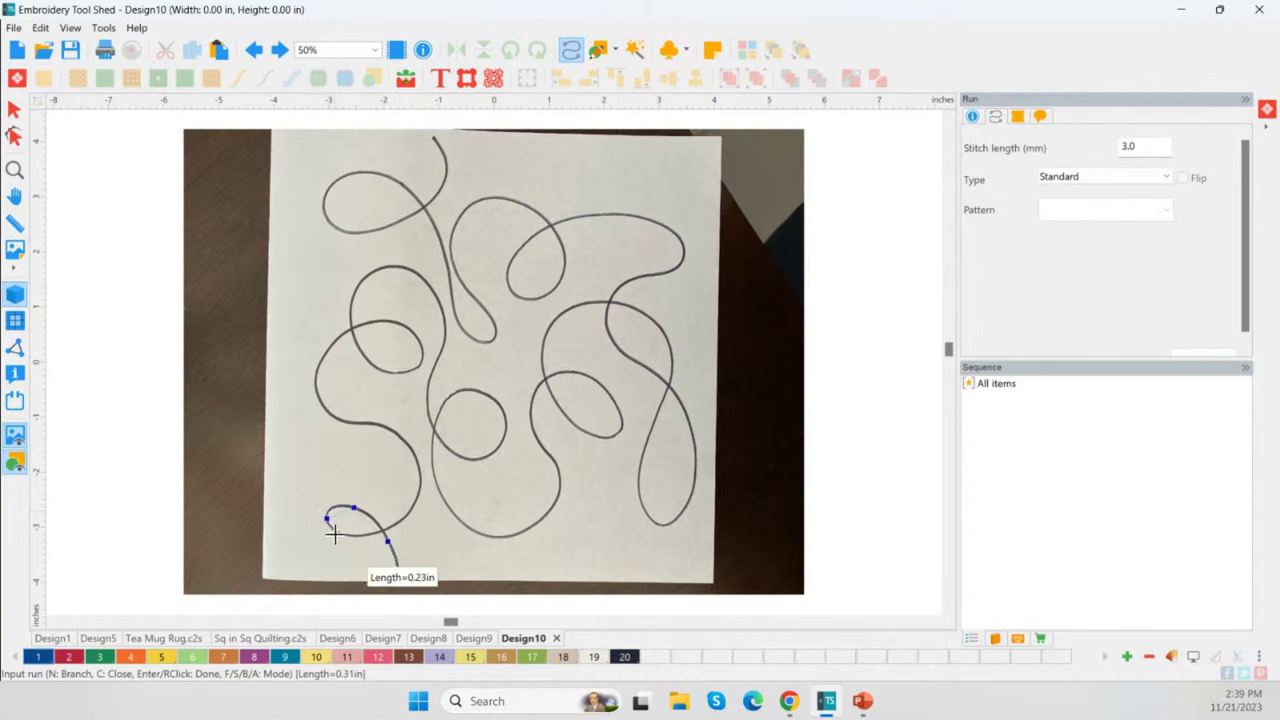
click(339, 531)
click(373, 535)
click(398, 522)
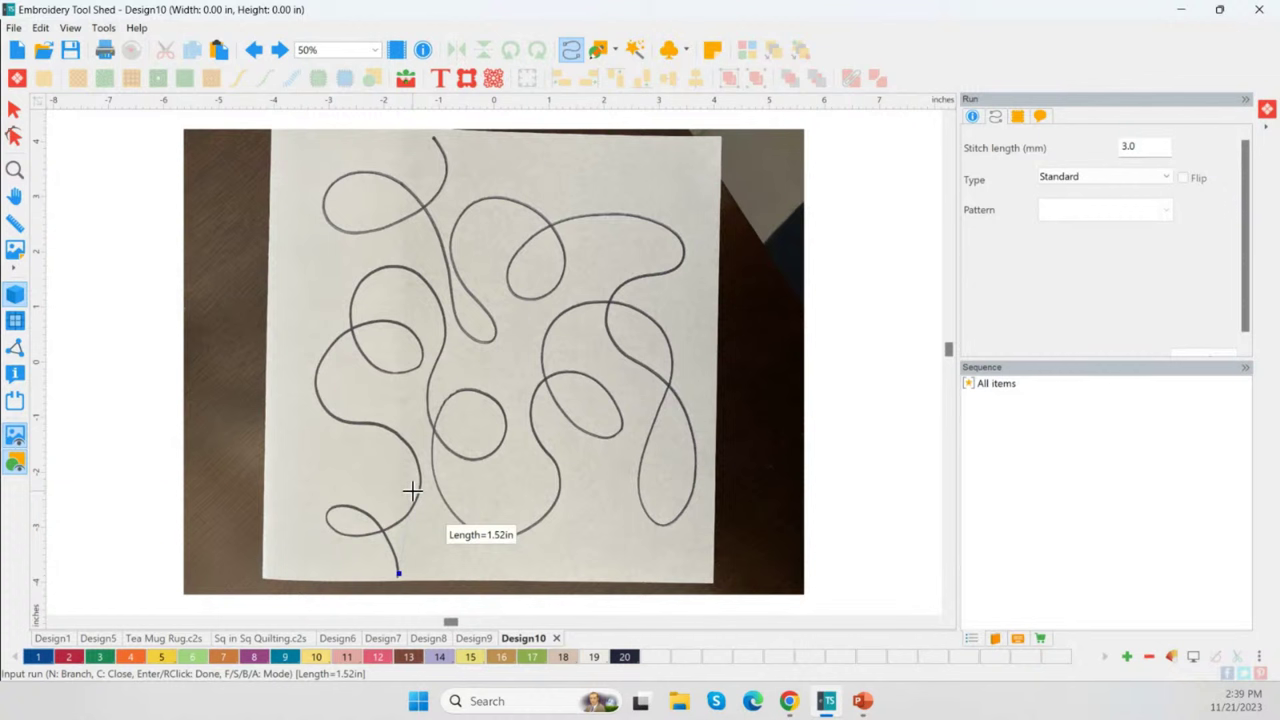
Step: Place curve points along the drawn line around the small bottom loop and up the bend above it
click(388, 540)
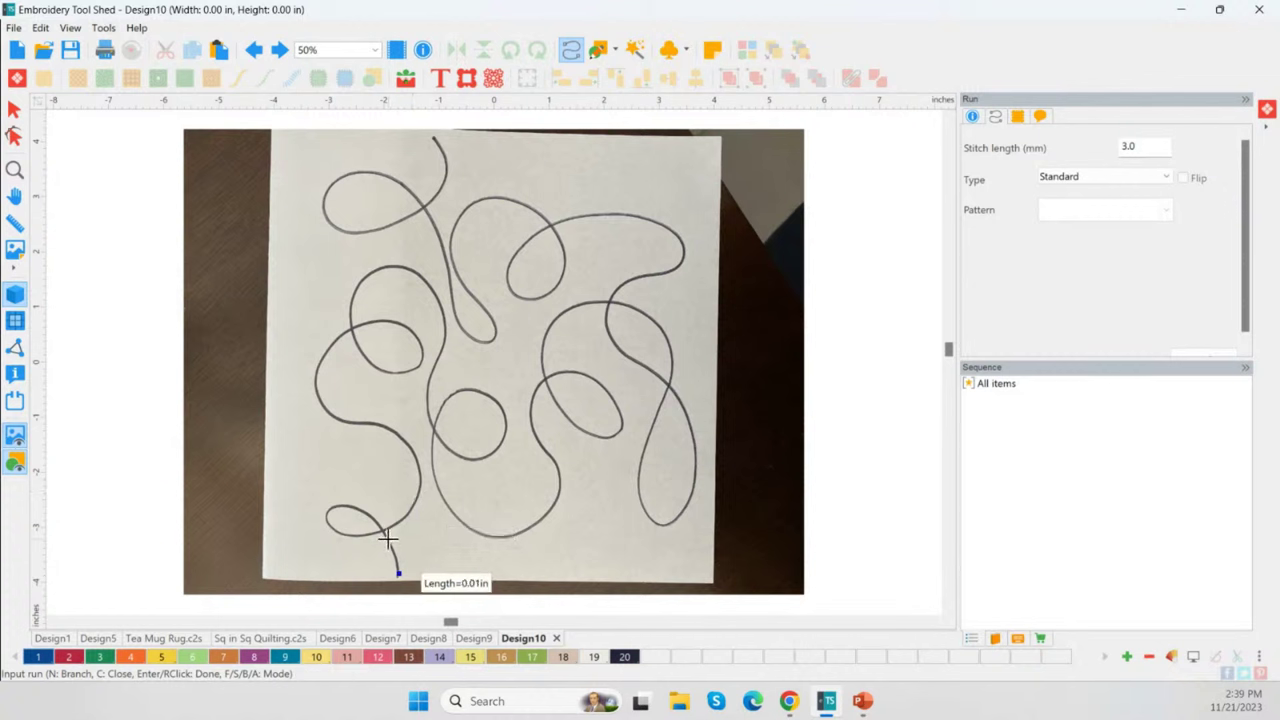
click(364, 513)
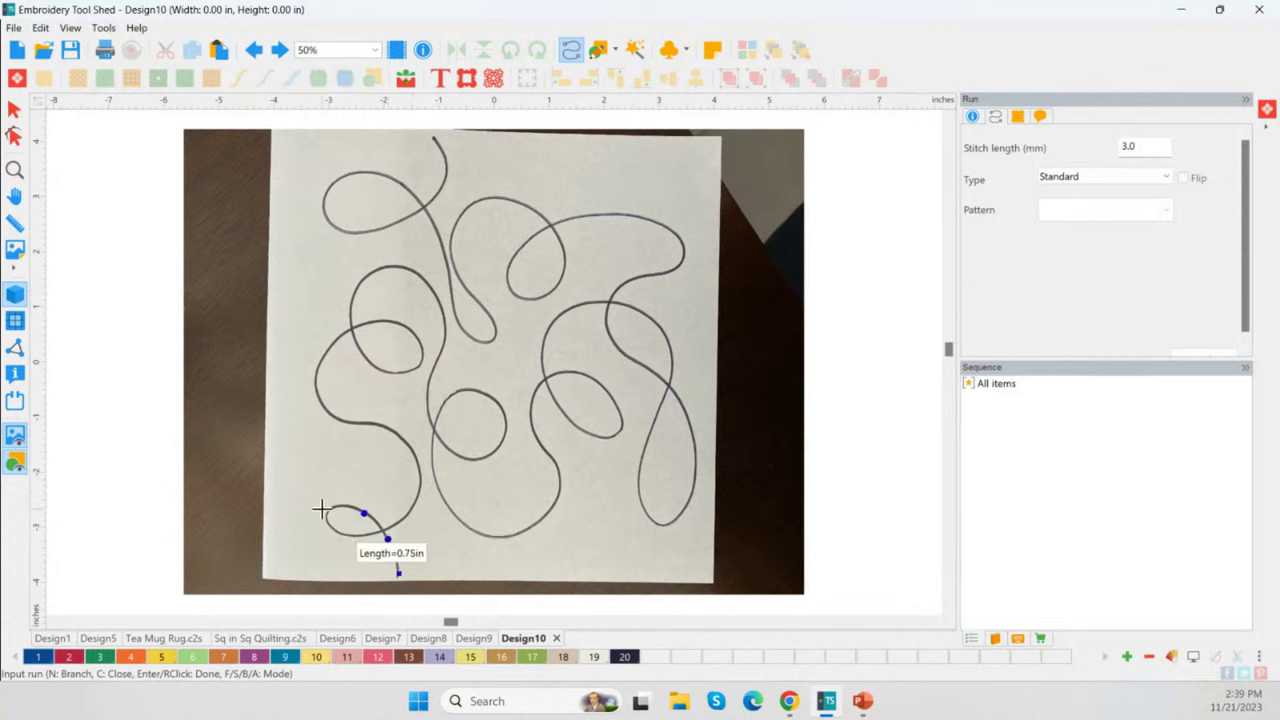
click(322, 510)
click(333, 529)
click(366, 535)
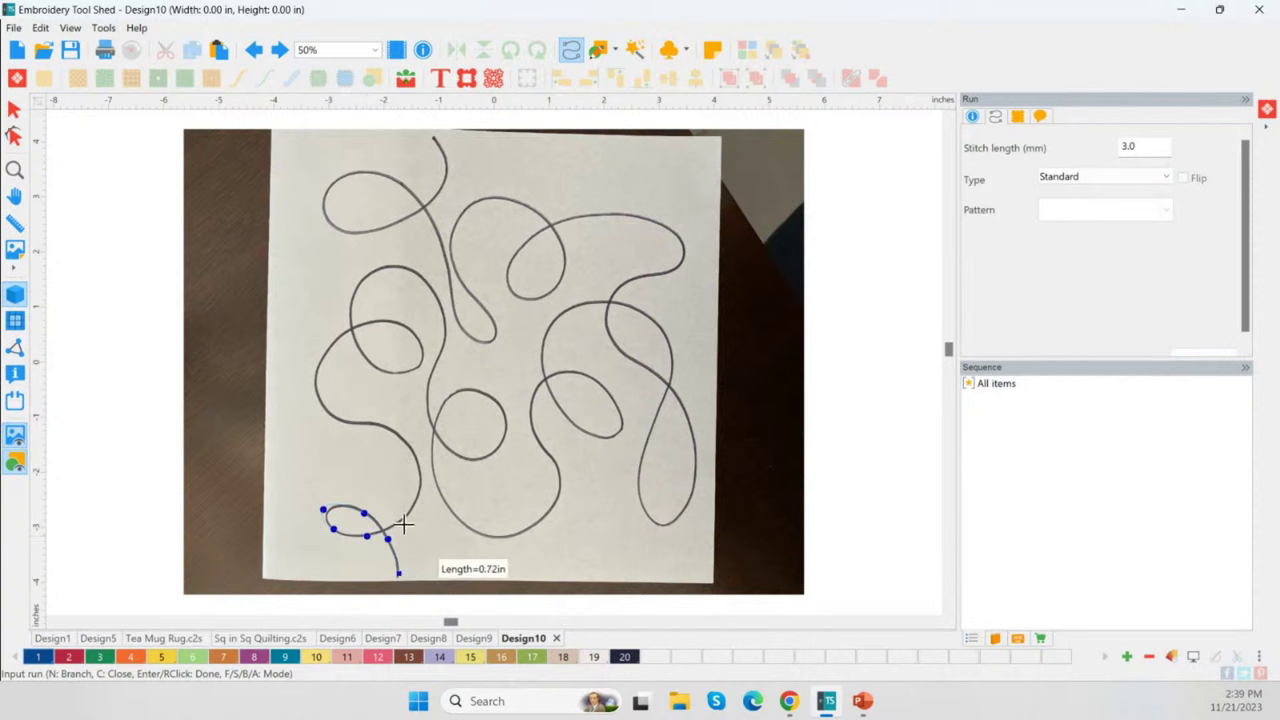
click(404, 524)
click(420, 491)
click(415, 453)
click(396, 425)
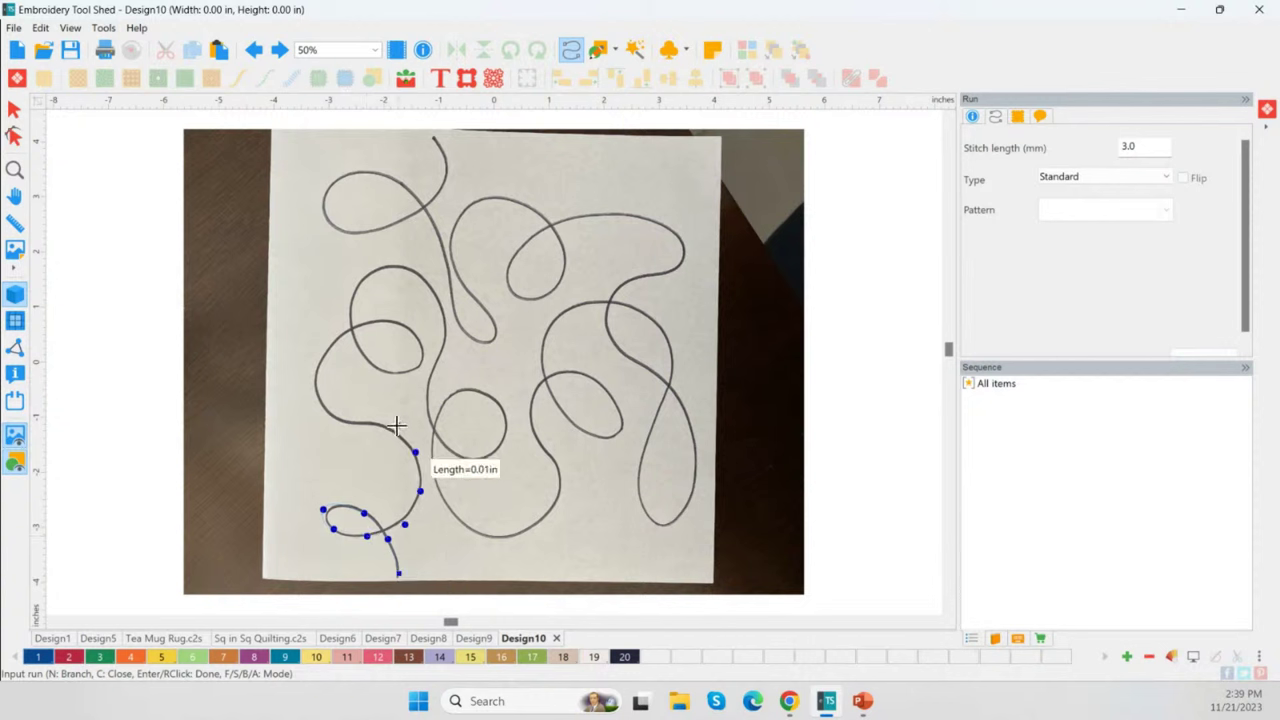
Step: Continue the run's curve points around the outward bend and along the underside of the small middle loop
click(336, 422)
click(317, 391)
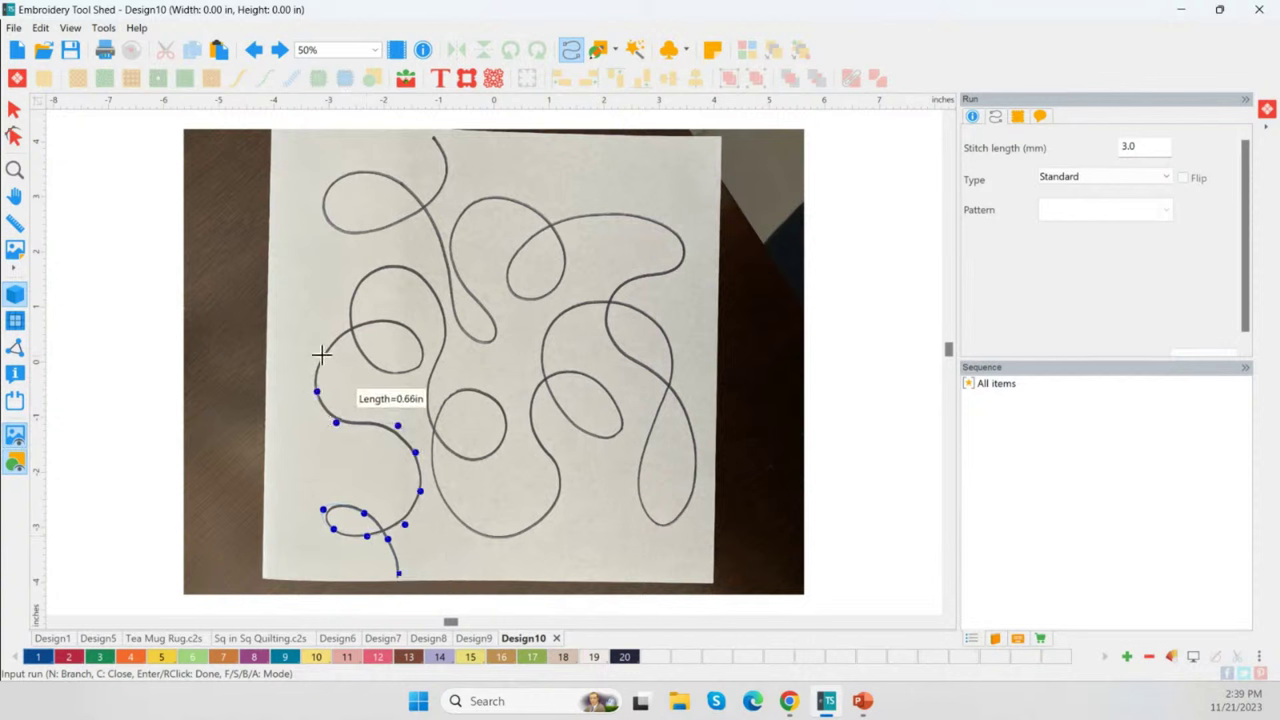
click(323, 351)
click(345, 326)
click(389, 321)
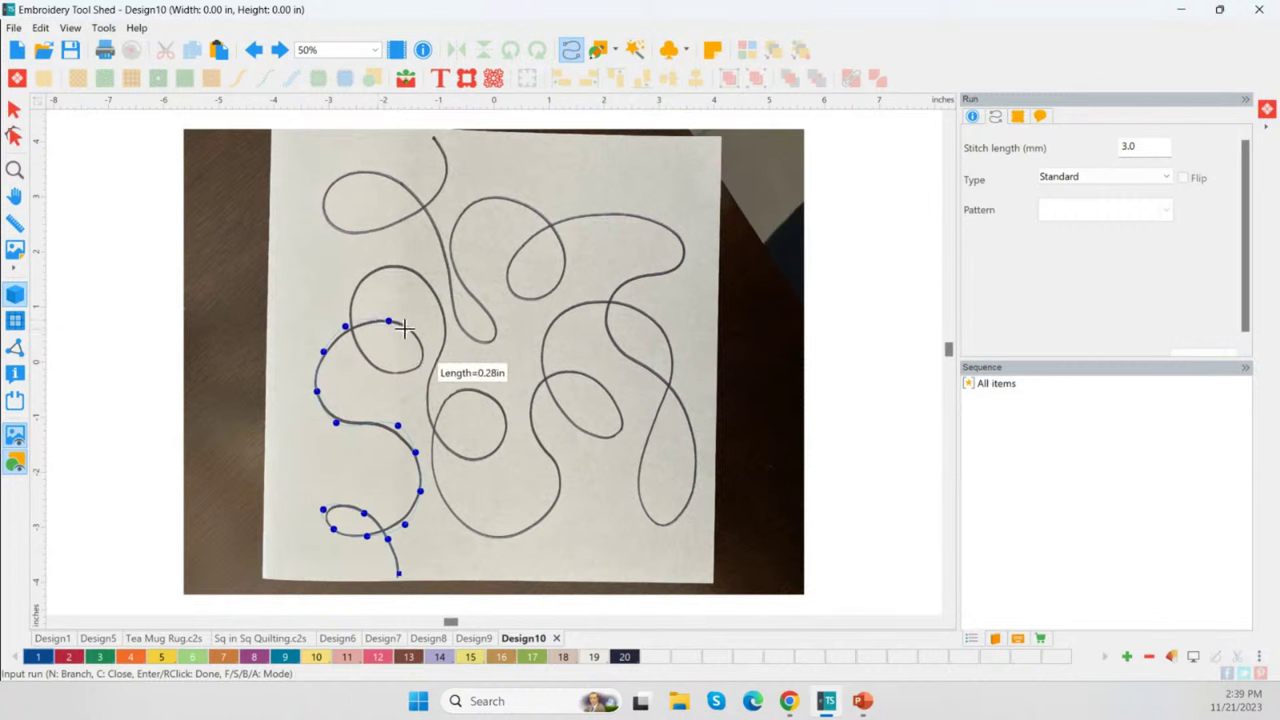
click(420, 340)
click(382, 373)
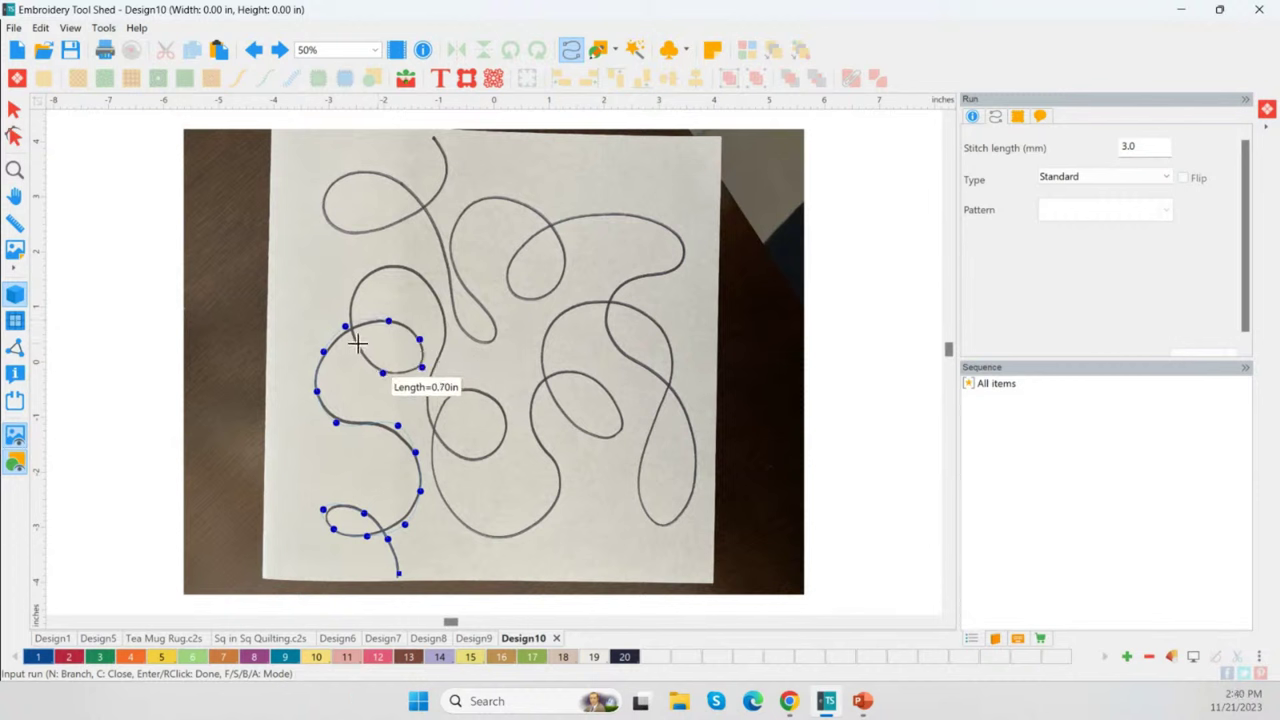
Step: Continue the curve points up and over the larger upper loop, and finish the run on its descending side
click(357, 343)
click(353, 314)
click(364, 278)
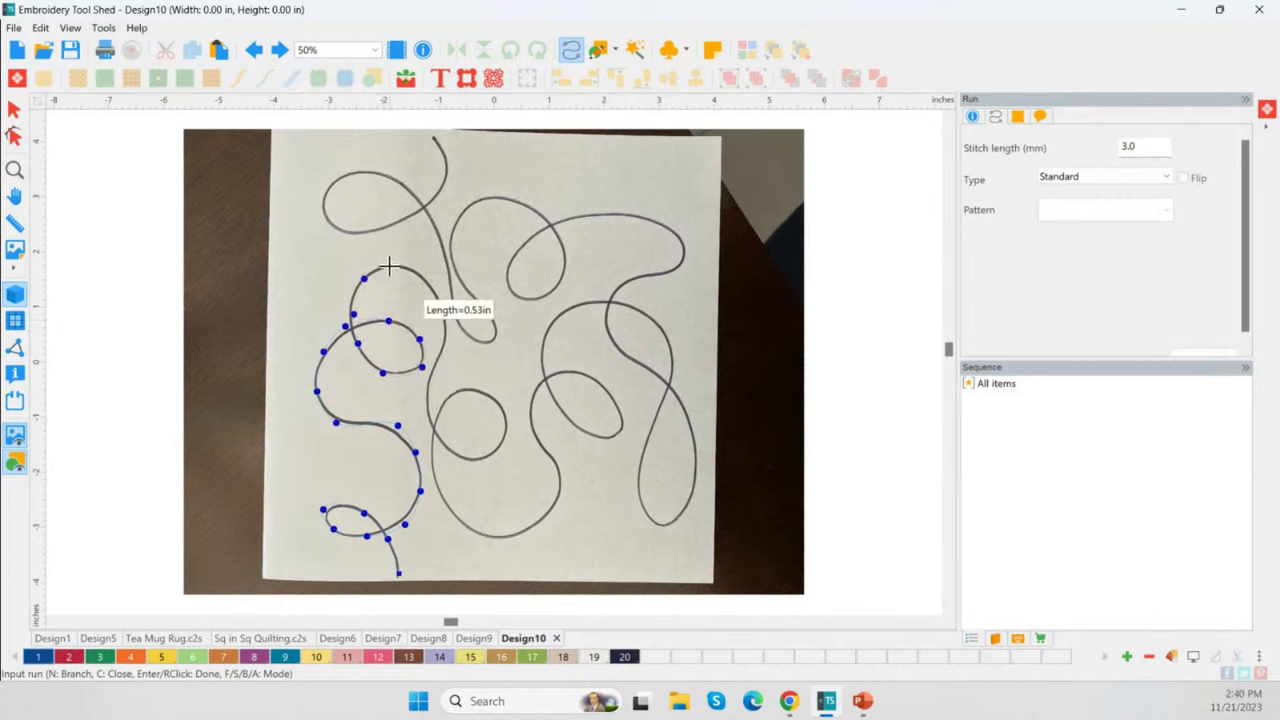
click(390, 267)
click(419, 271)
click(440, 301)
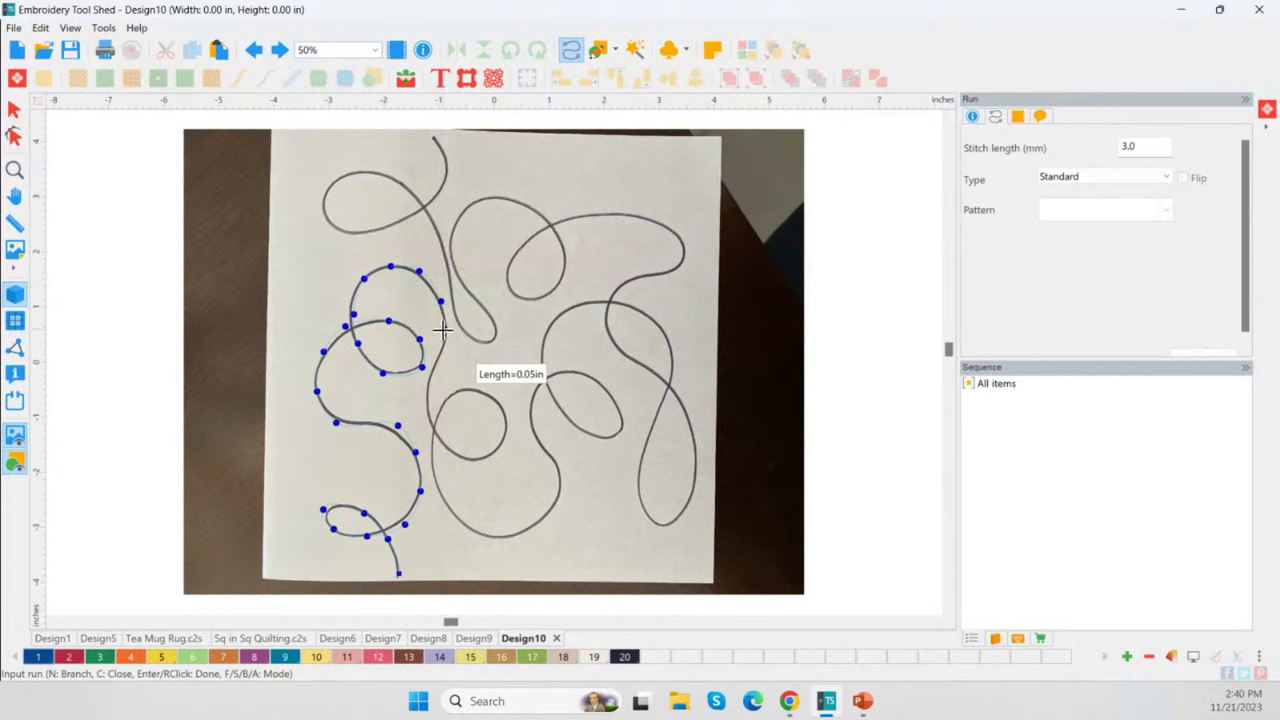
click(442, 328)
right_click(452, 352)
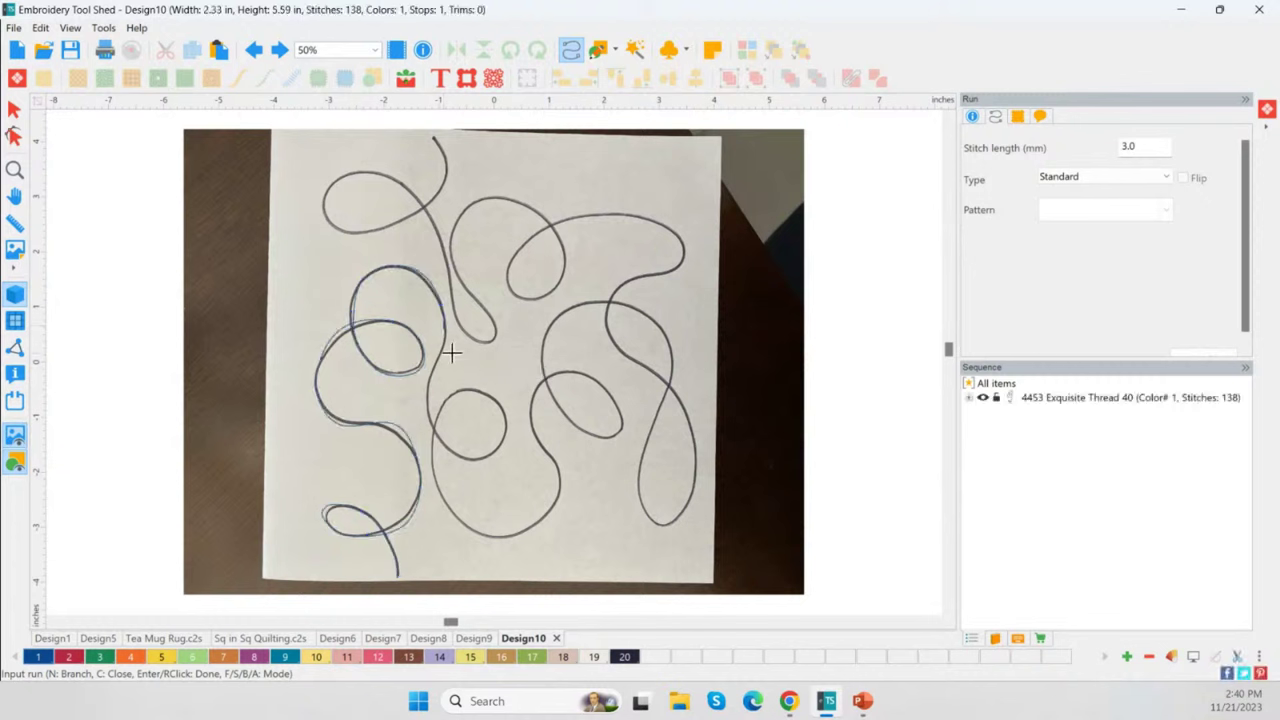
Step: Hide the backdrop photo and examine the hand-traced run on its own
click(16, 438)
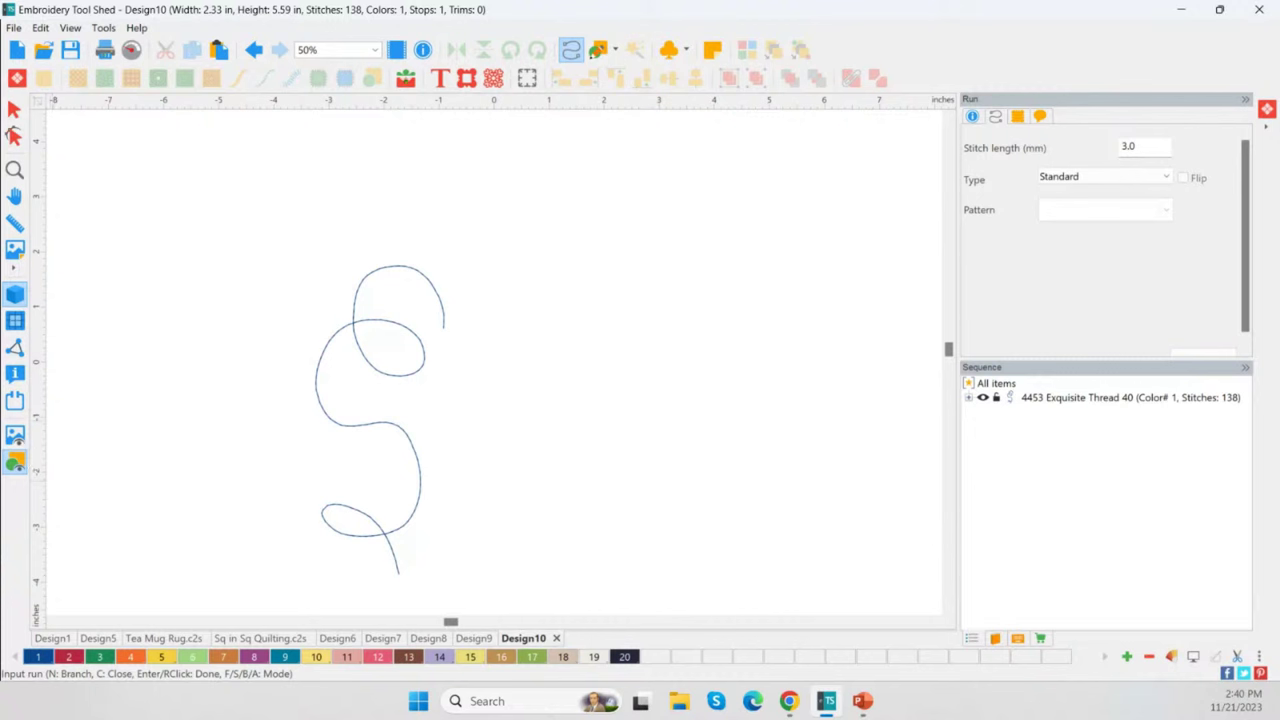
click(15, 461)
key(alt+Tab)
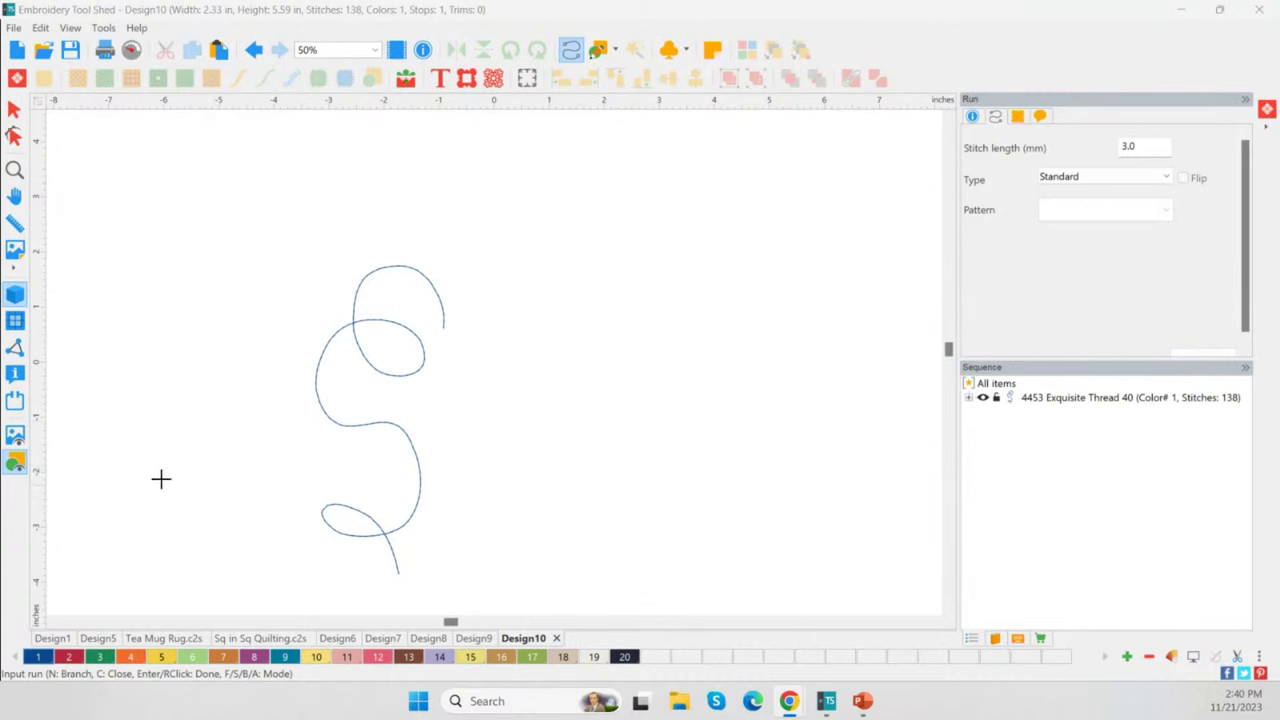
Step: Show the backdrop photo again behind the hand-traced run
click(15, 437)
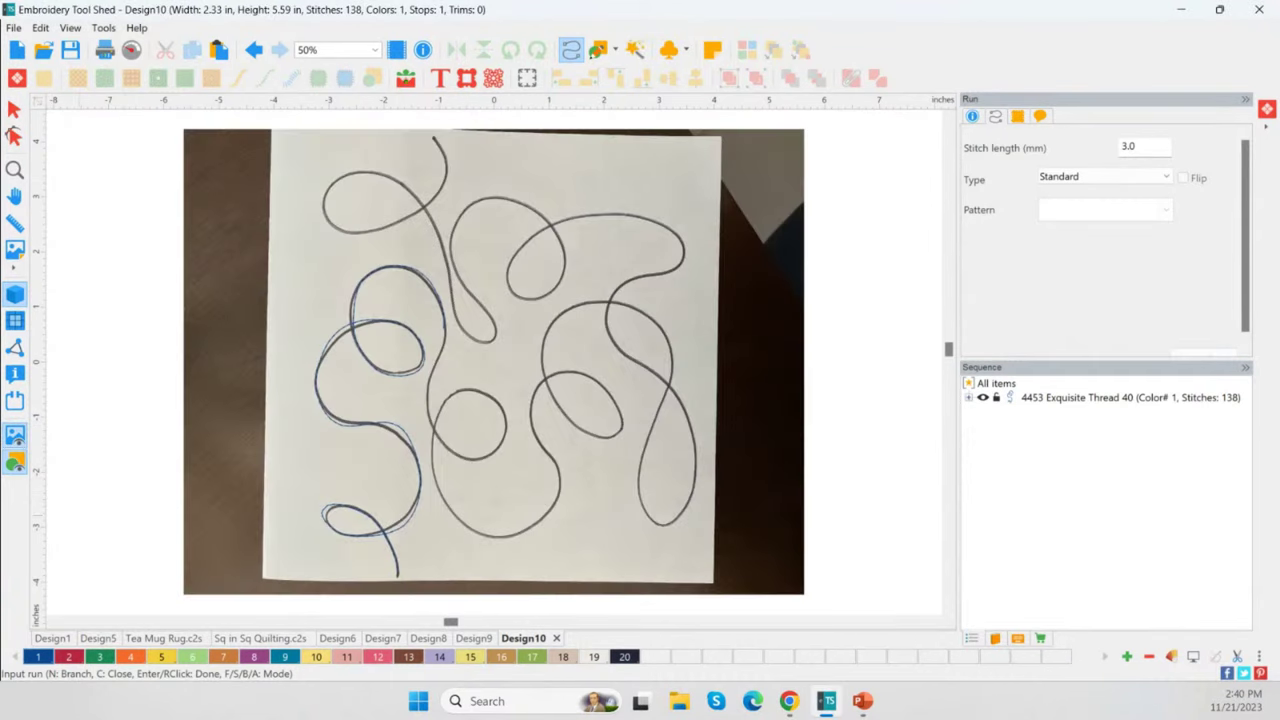
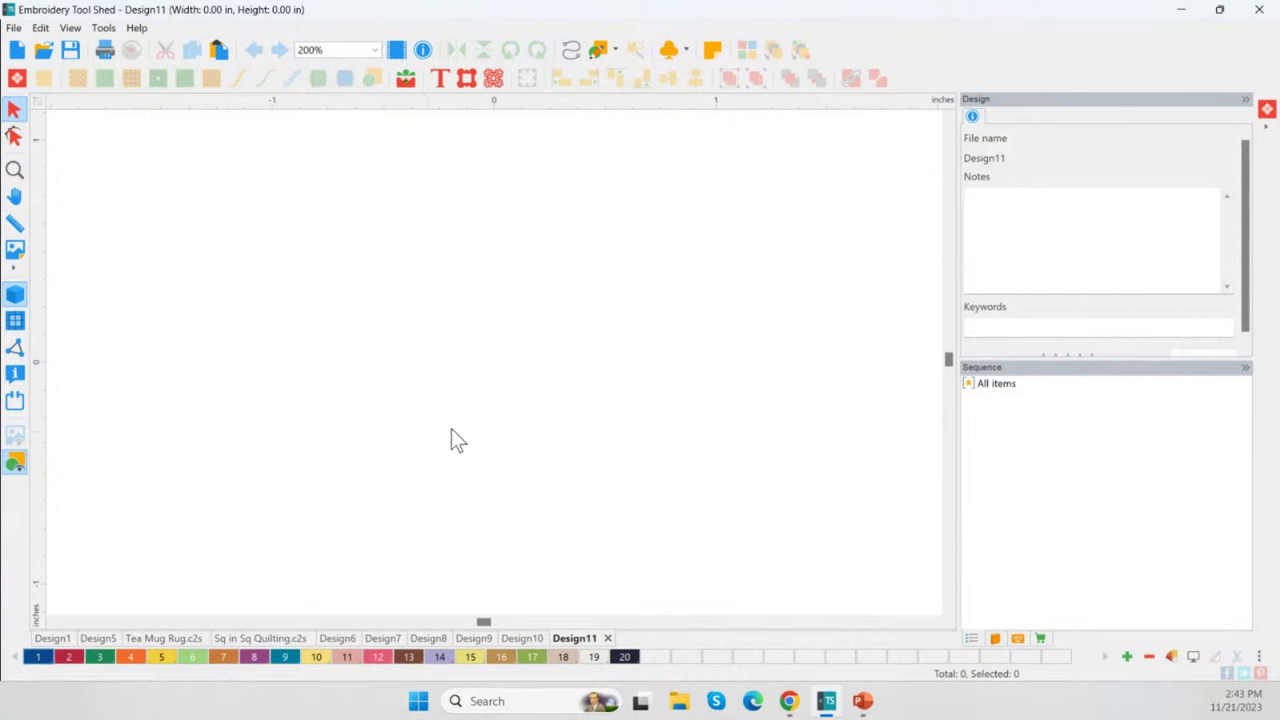
Step: Draw an open run of five straight, crossing segments freehand in the blank design
click(568, 54)
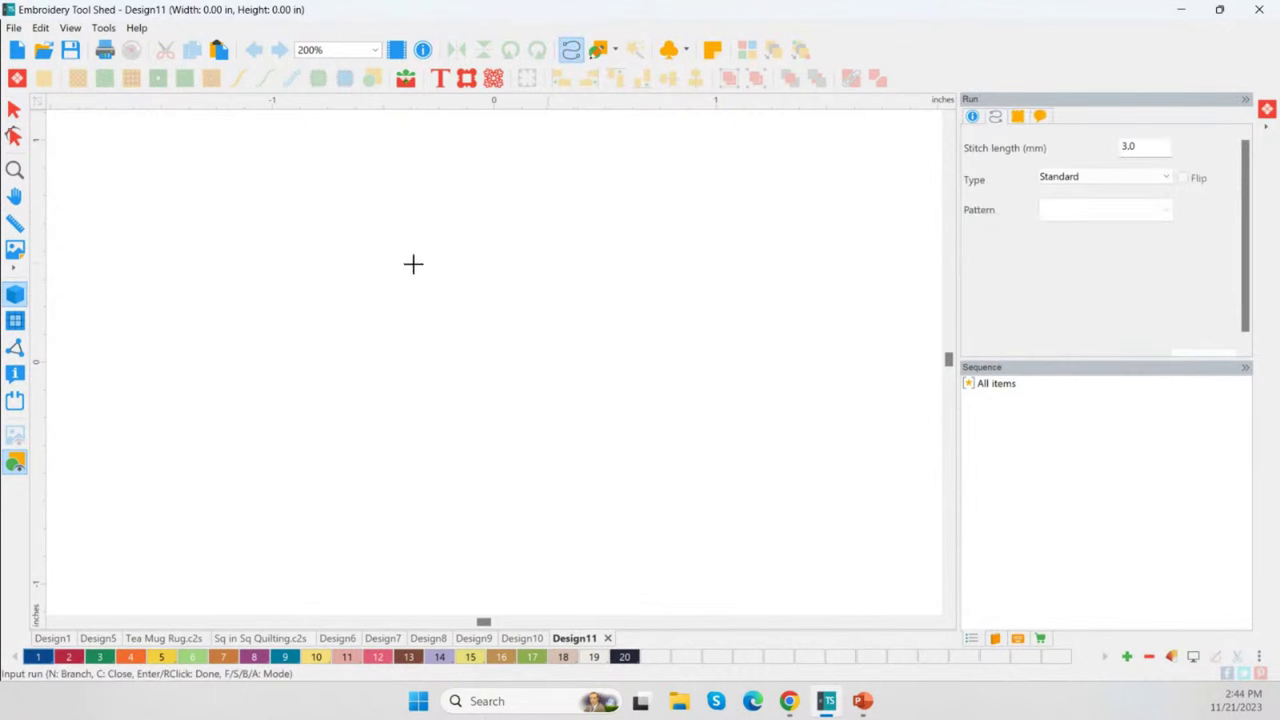
click(294, 313)
click(505, 254)
click(401, 415)
click(326, 350)
click(391, 203)
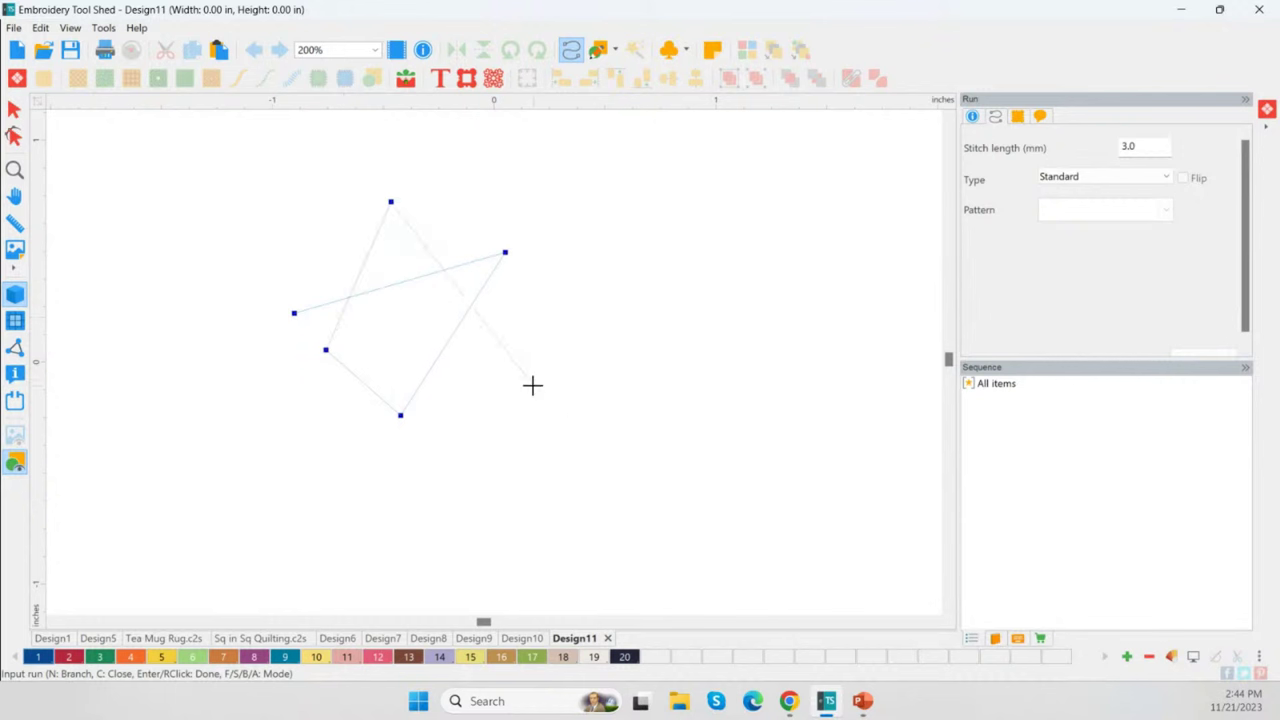
click(533, 385)
key(Return)
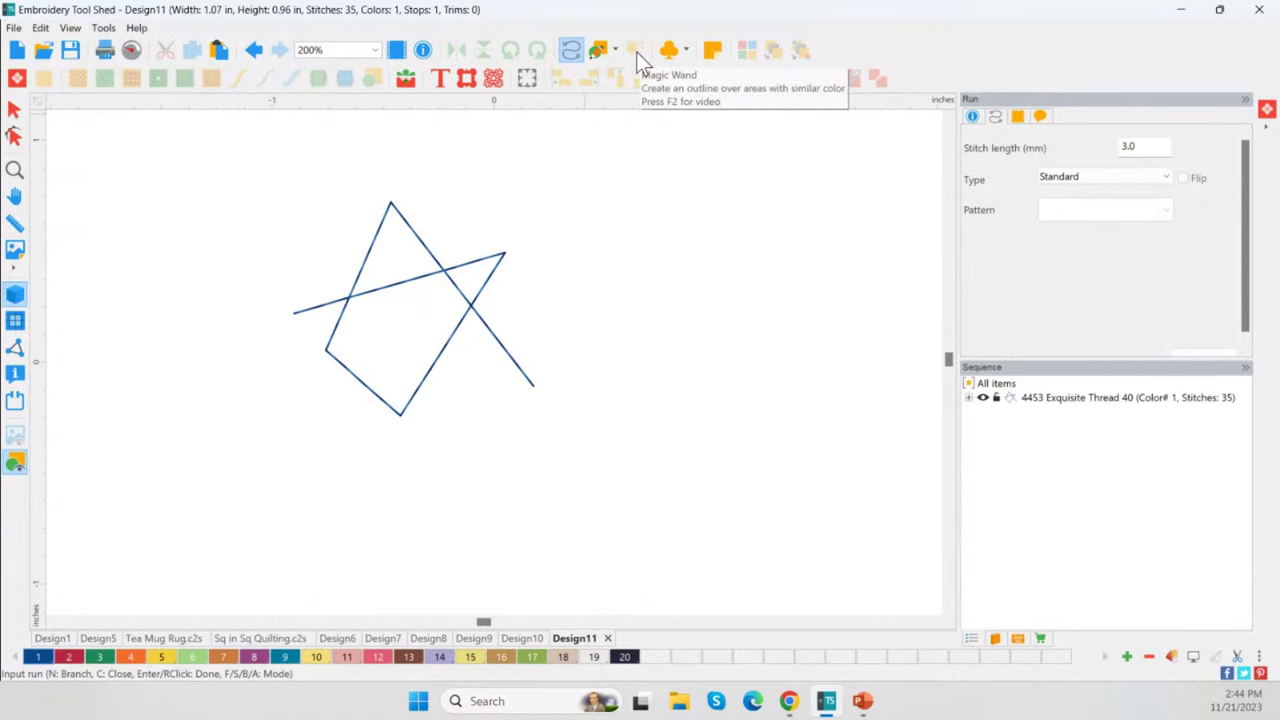
Step: Load Flower.jpg from My Backdrops as the backdrop and delete the straight-segment run
click(14, 28)
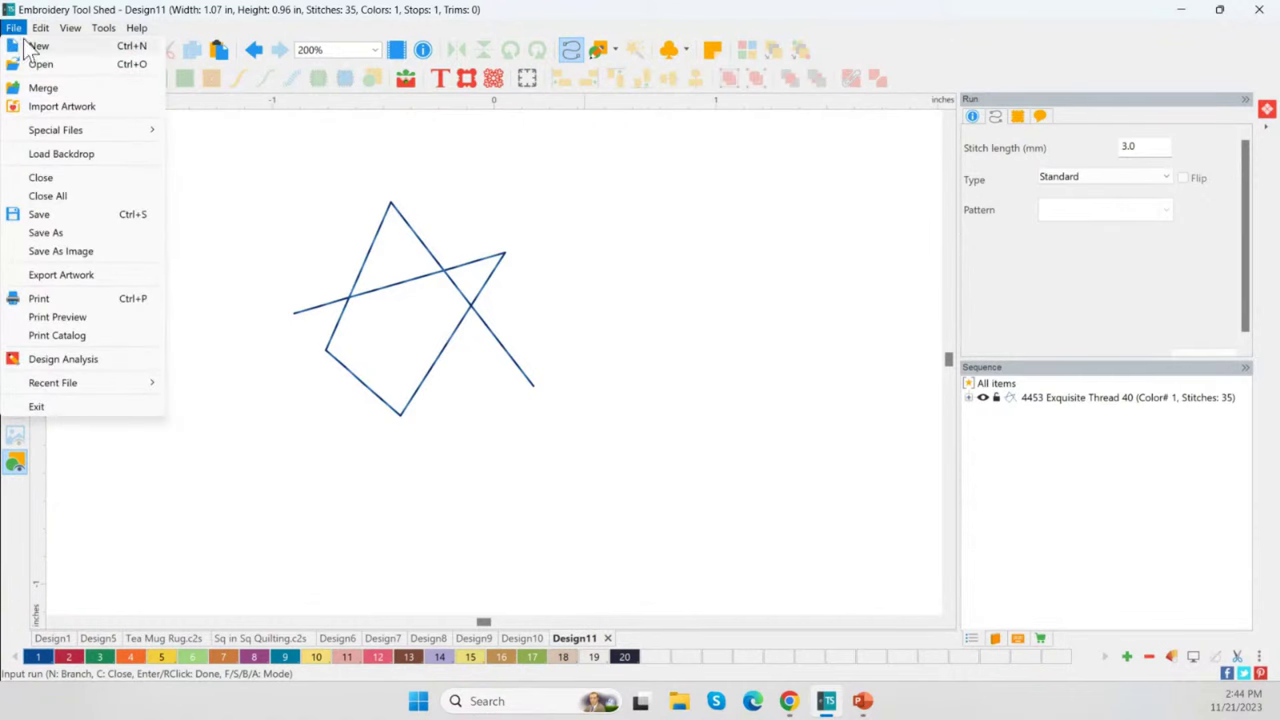
click(61, 153)
scroll(442, 298, down, 5)
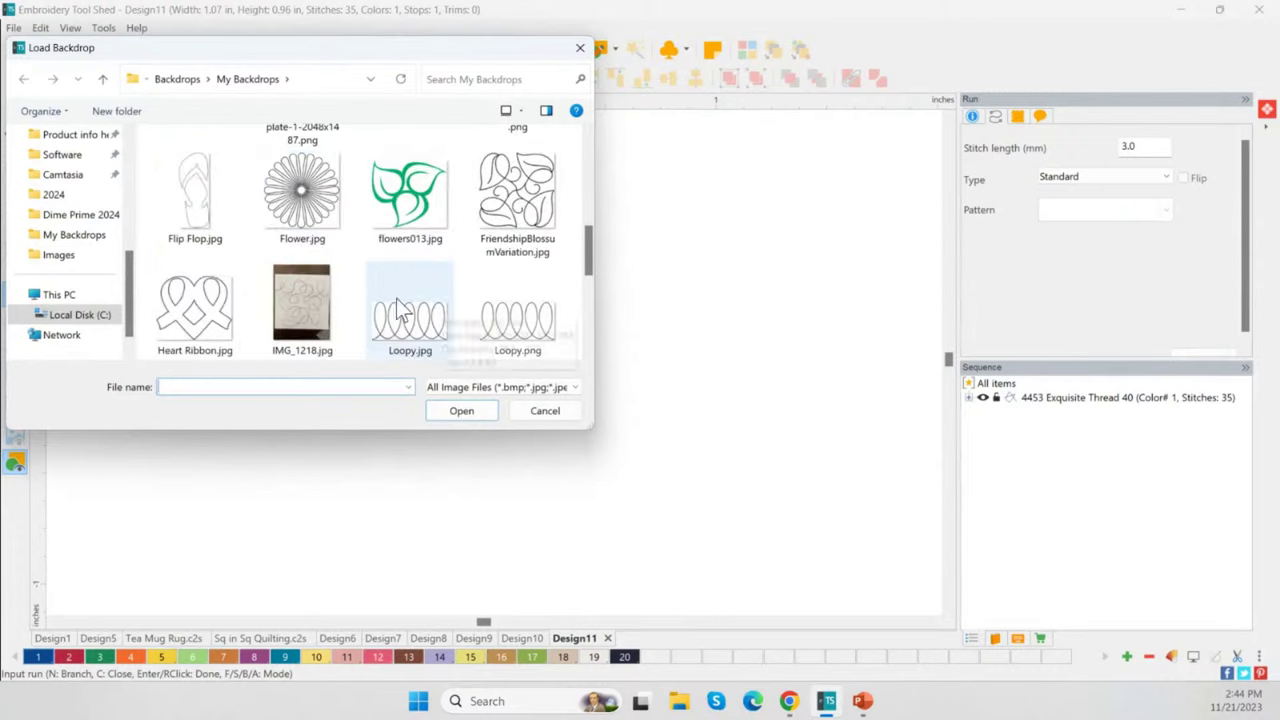
double_click(302, 195)
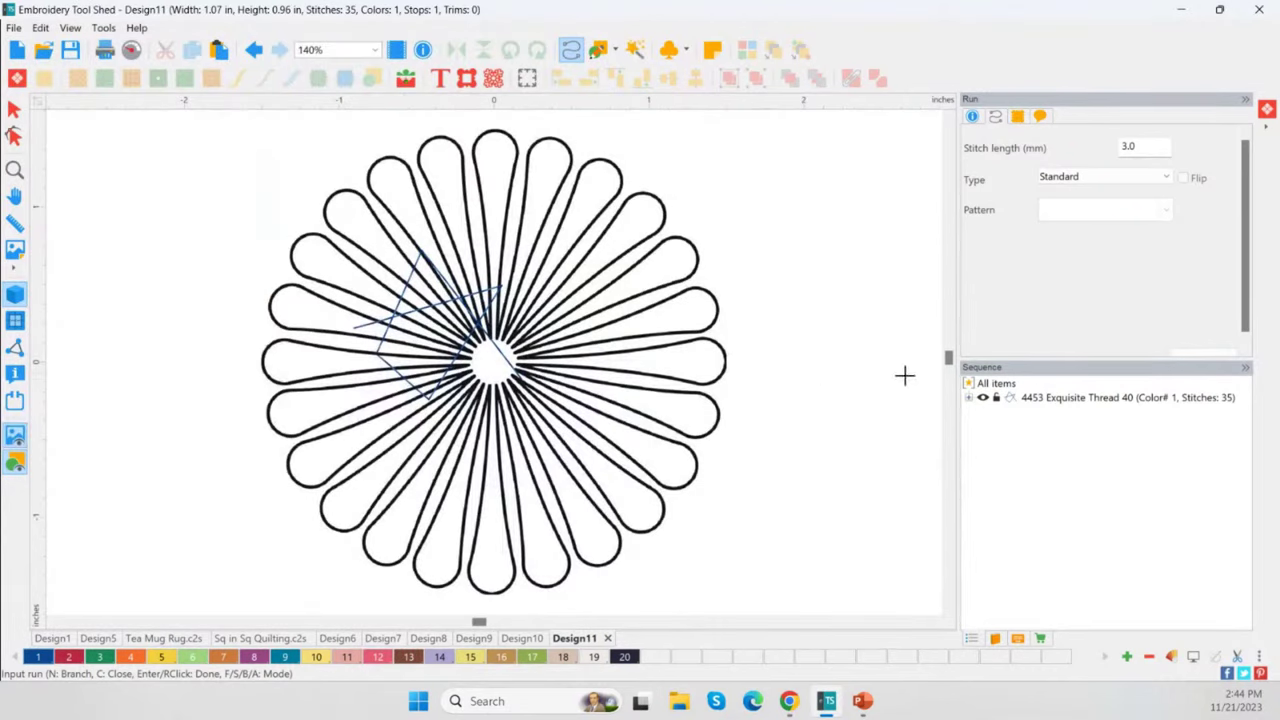
click(1048, 397)
key(Delete)
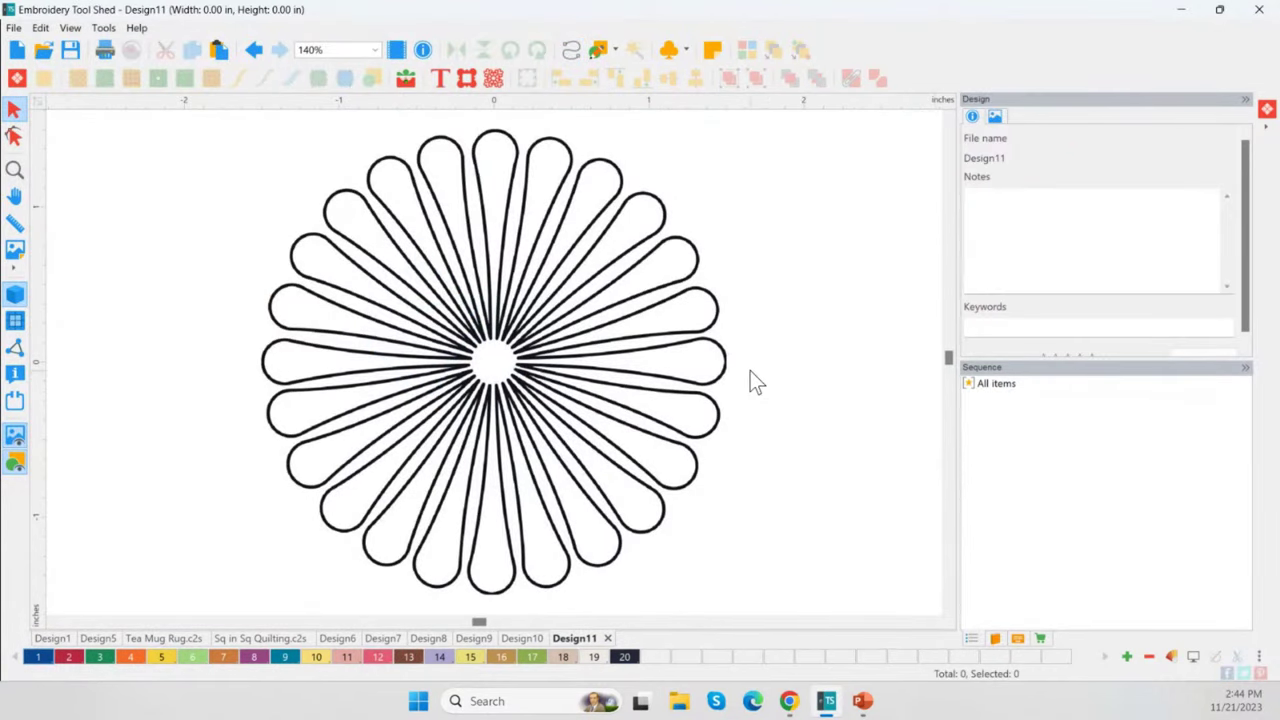
Step: Digitize the flower backdrop's petal outline as a run with the Magic Wand, and hide the backdrop
click(571, 47)
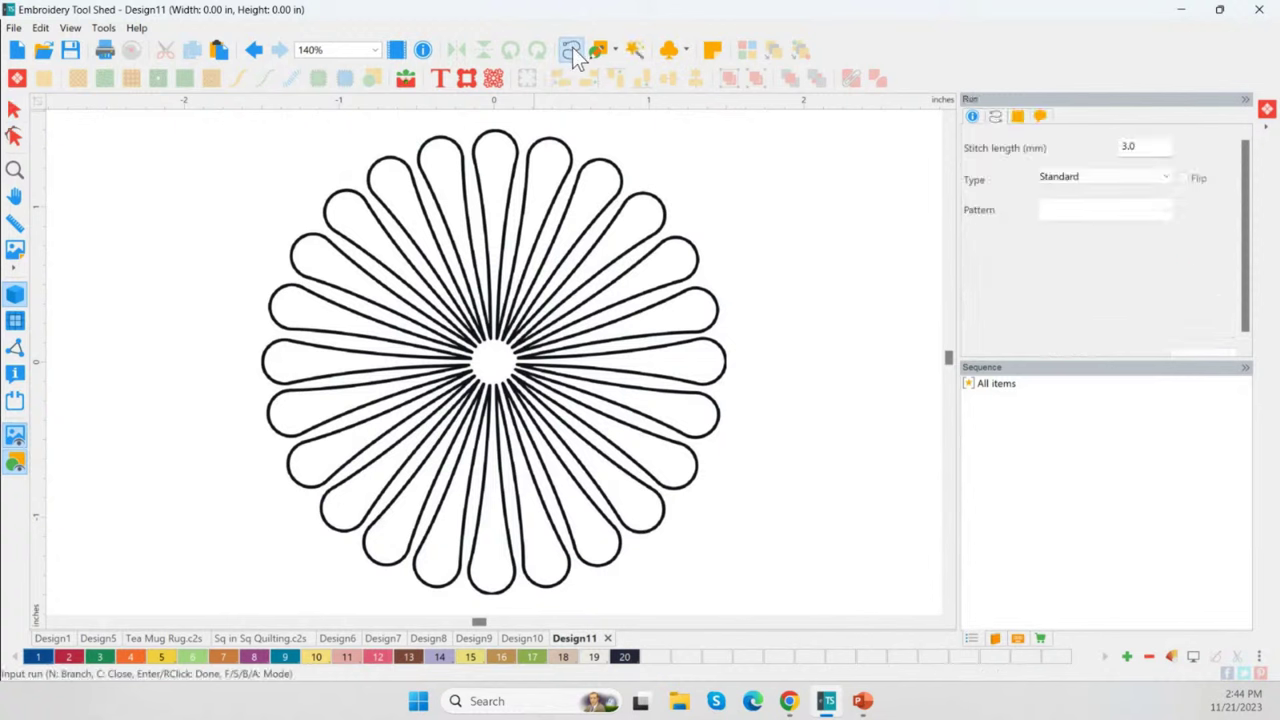
click(632, 50)
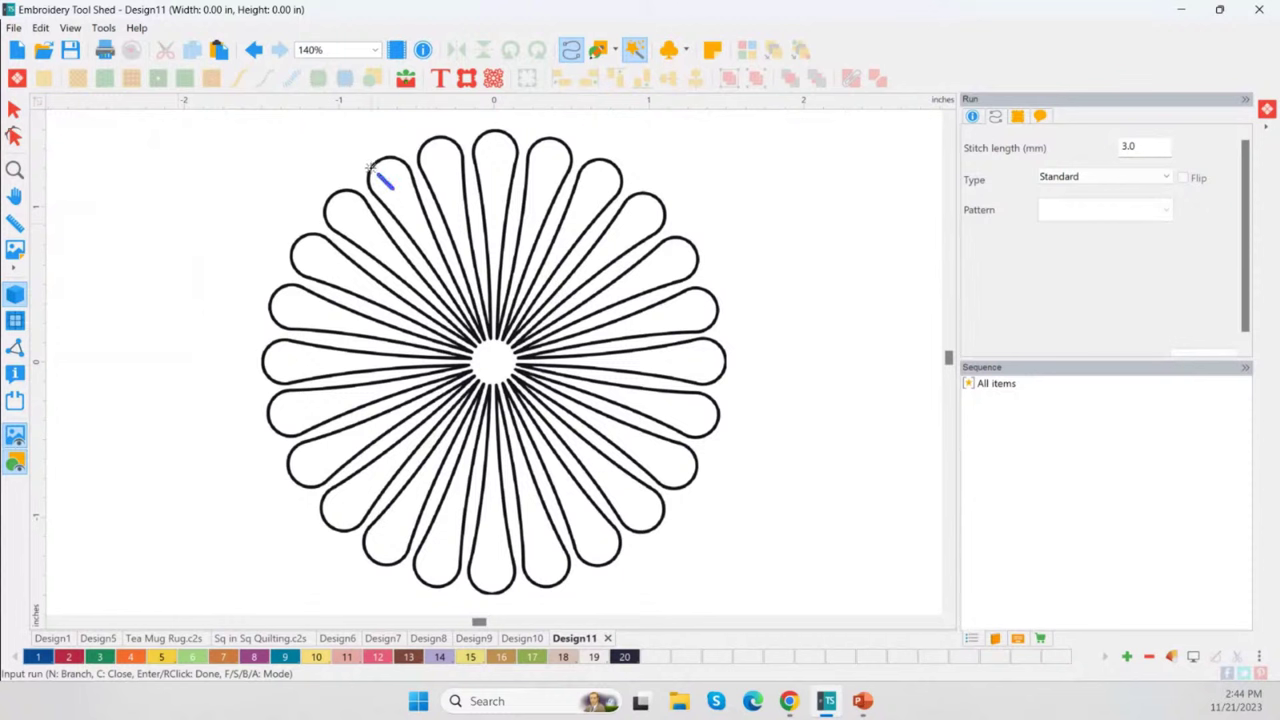
click(598, 48)
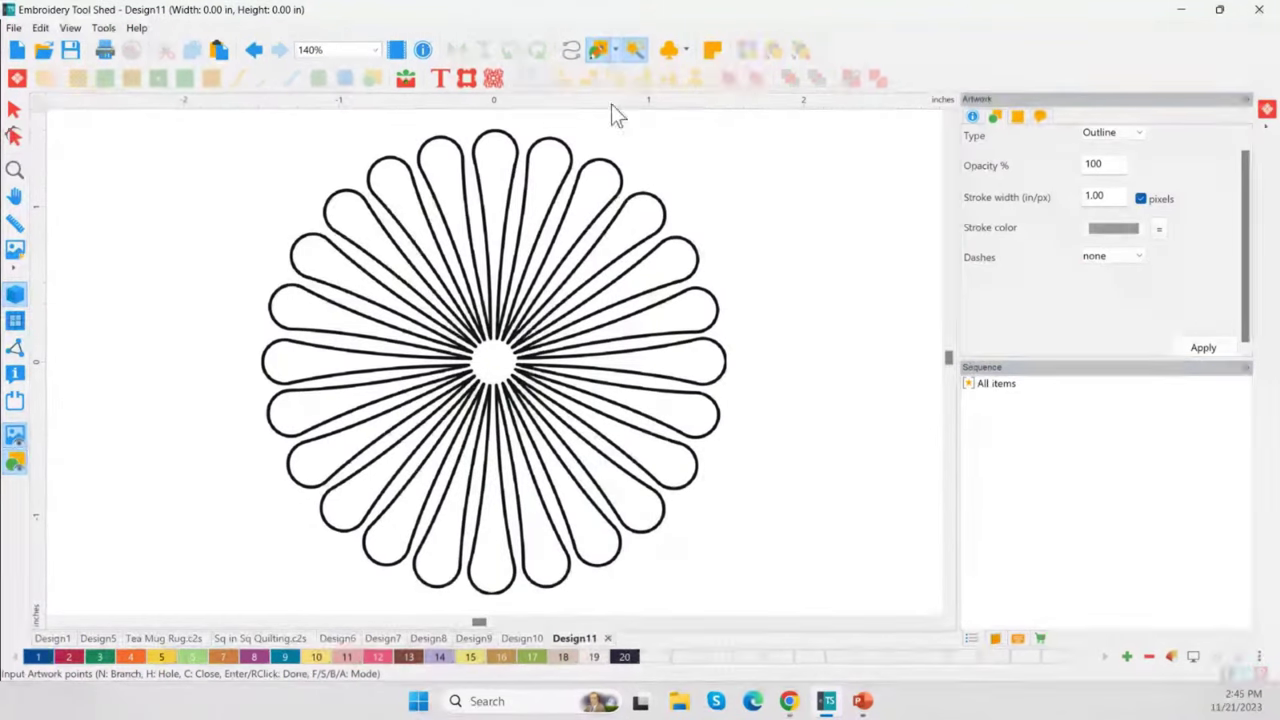
click(575, 52)
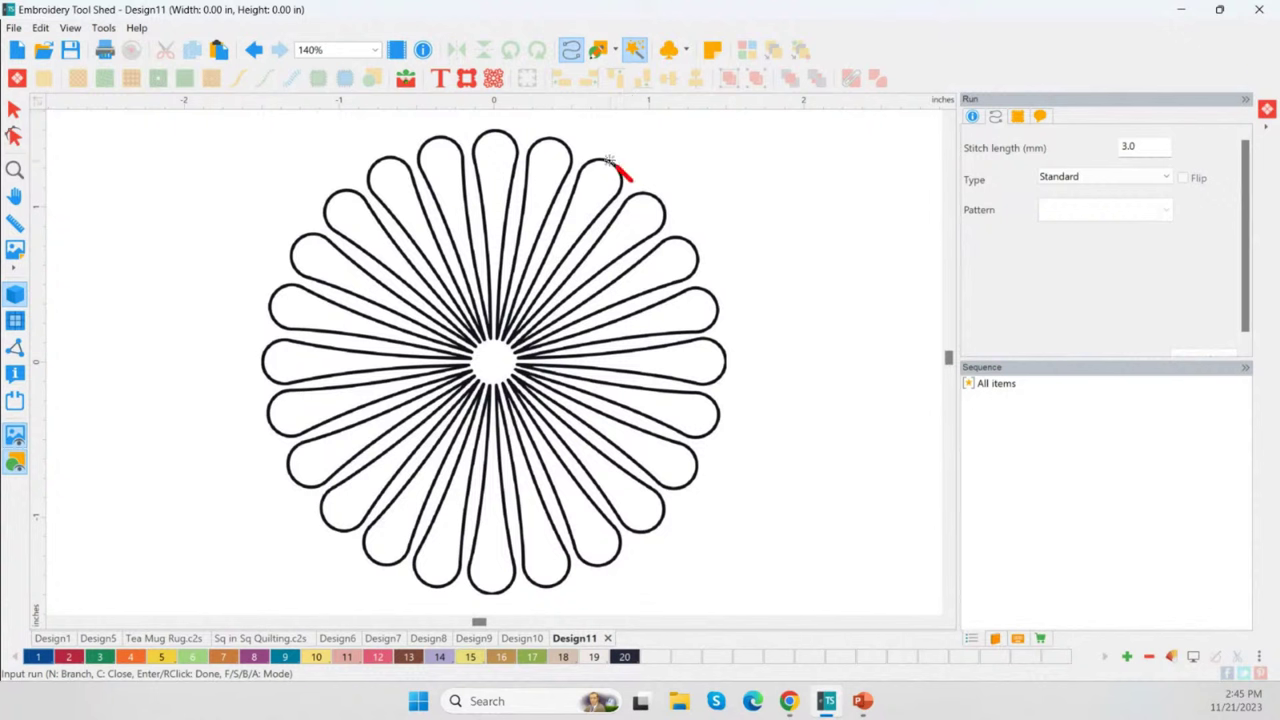
click(608, 160)
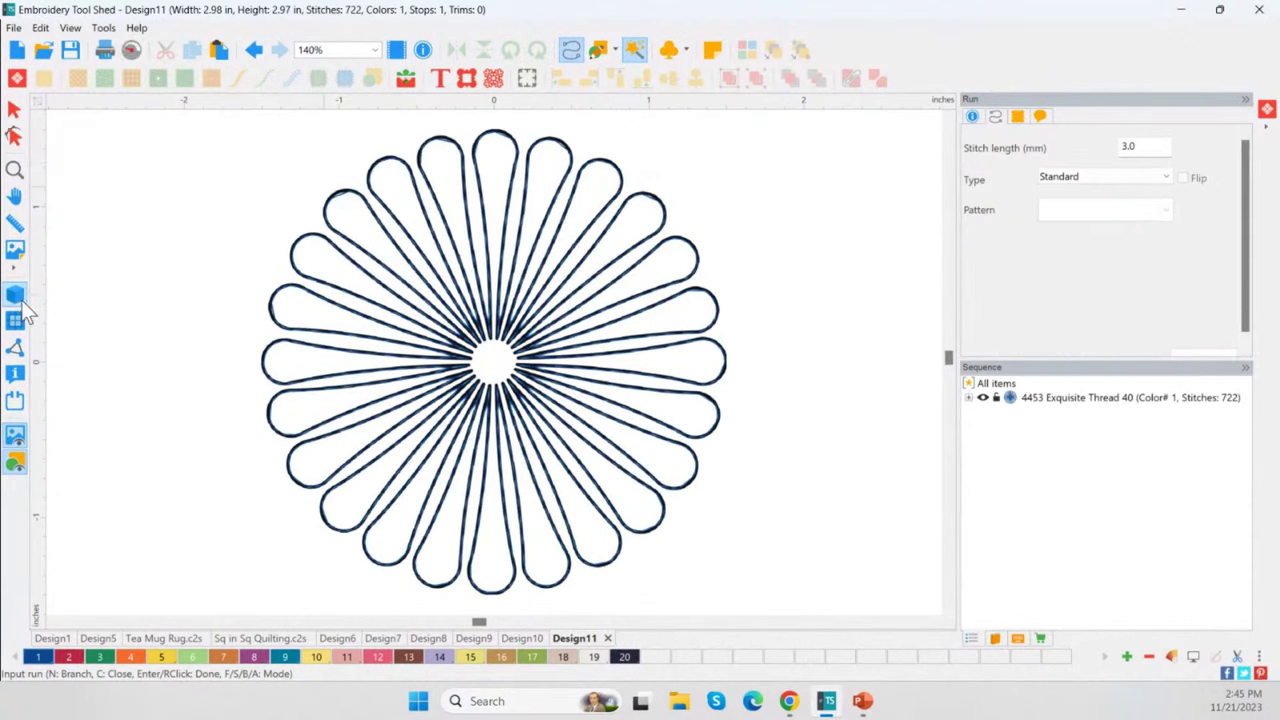
click(14, 460)
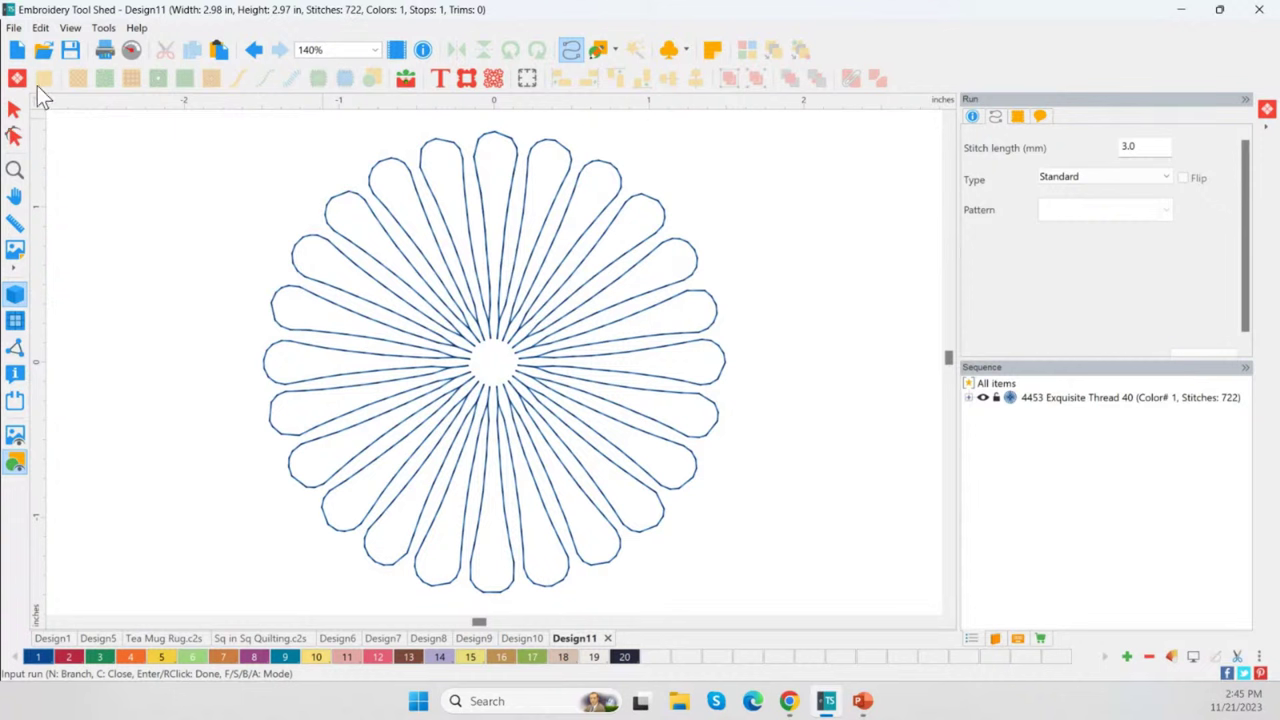
Step: Create a new design and add the two-line lettering "Made with" and "Love"
click(14, 52)
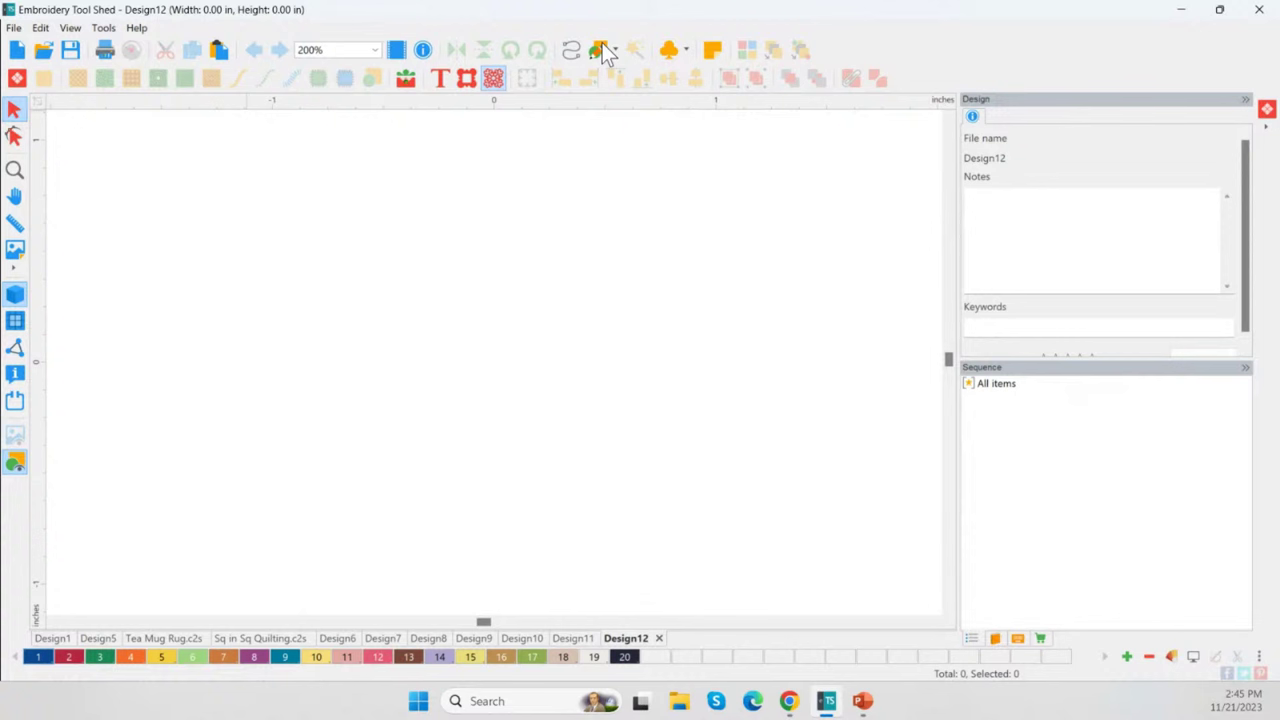
click(441, 82)
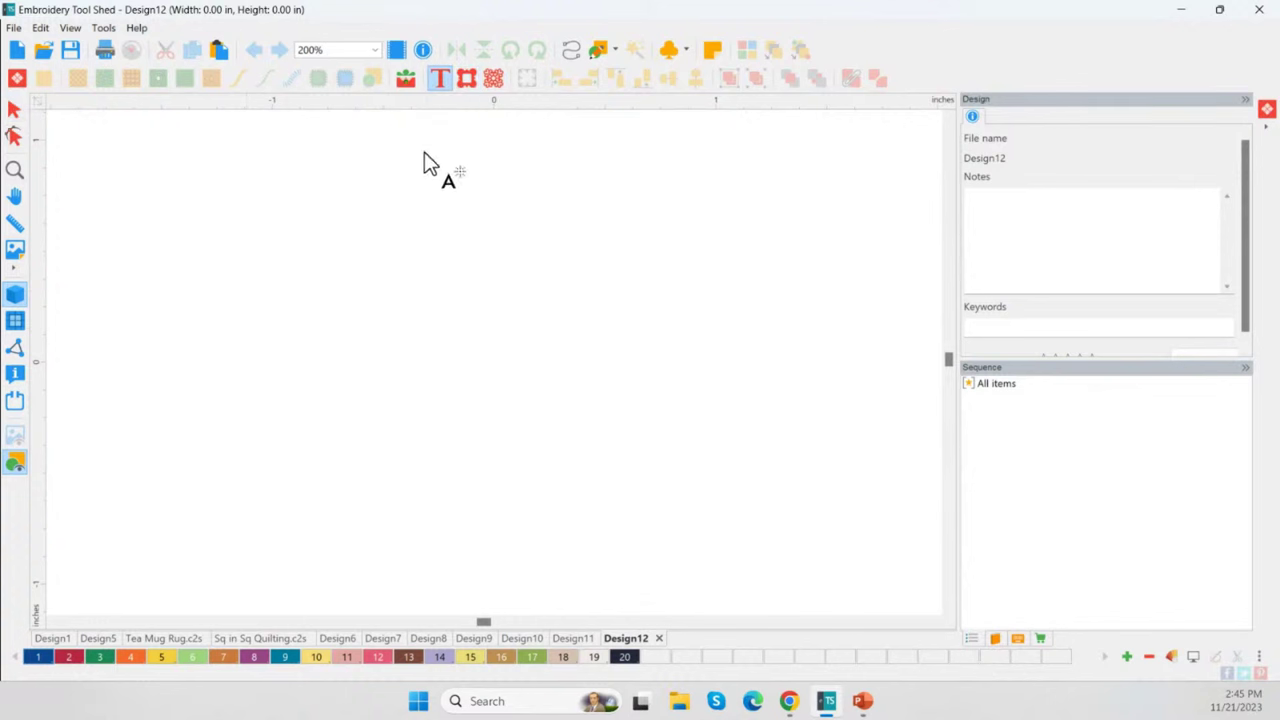
click(288, 302)
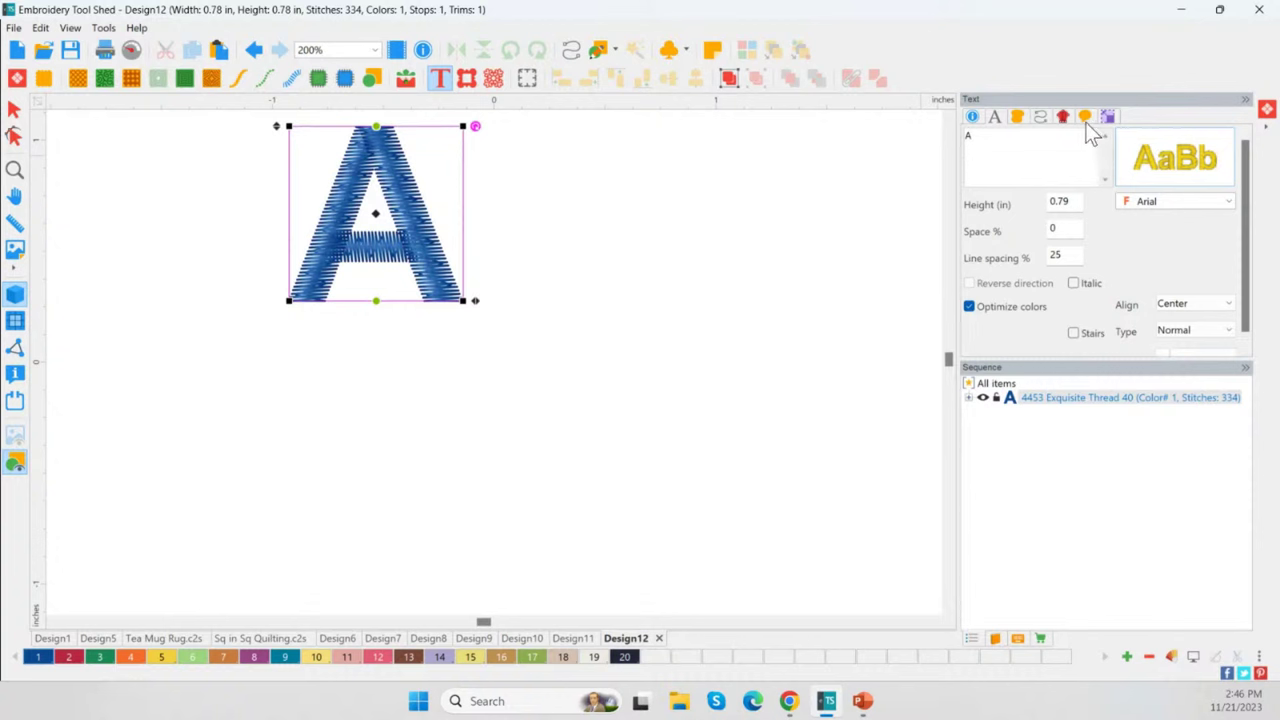
double_click(986, 143)
text(Made with)
key(Return)
text(Love)
click(1202, 353)
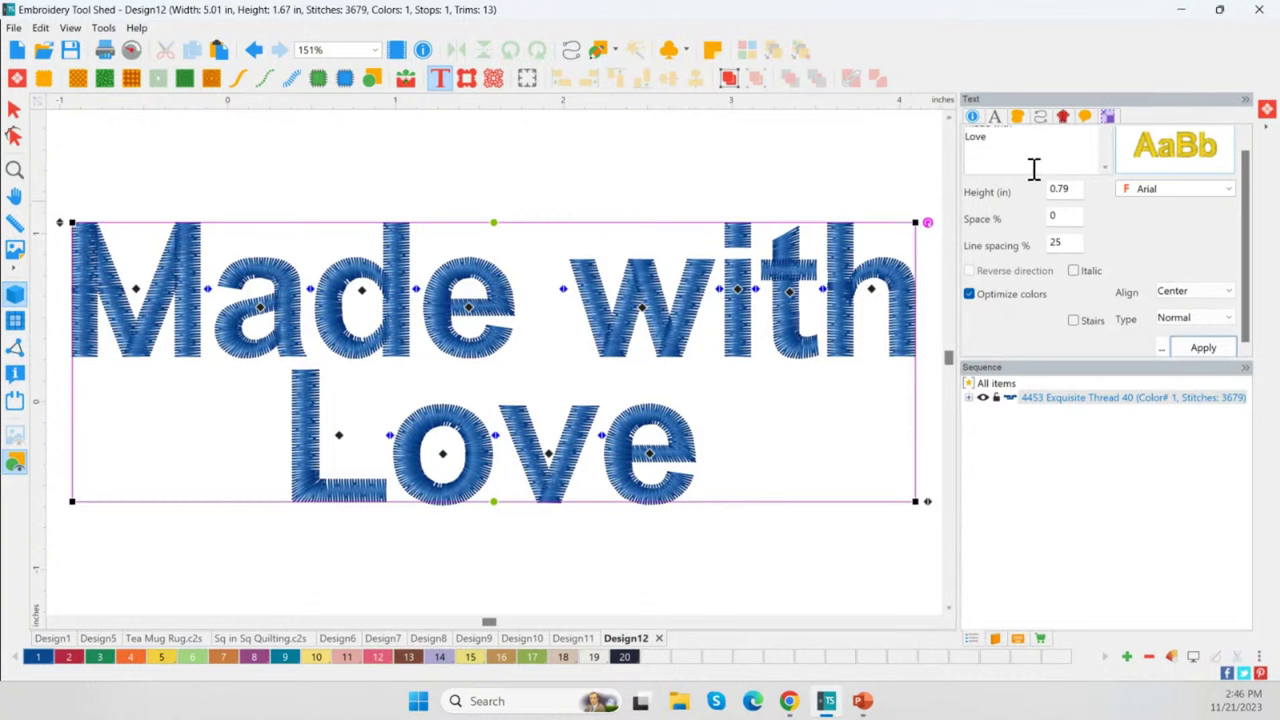
Step: Change the lettering's font to Ribbon Love from the font catalog
click(1175, 188)
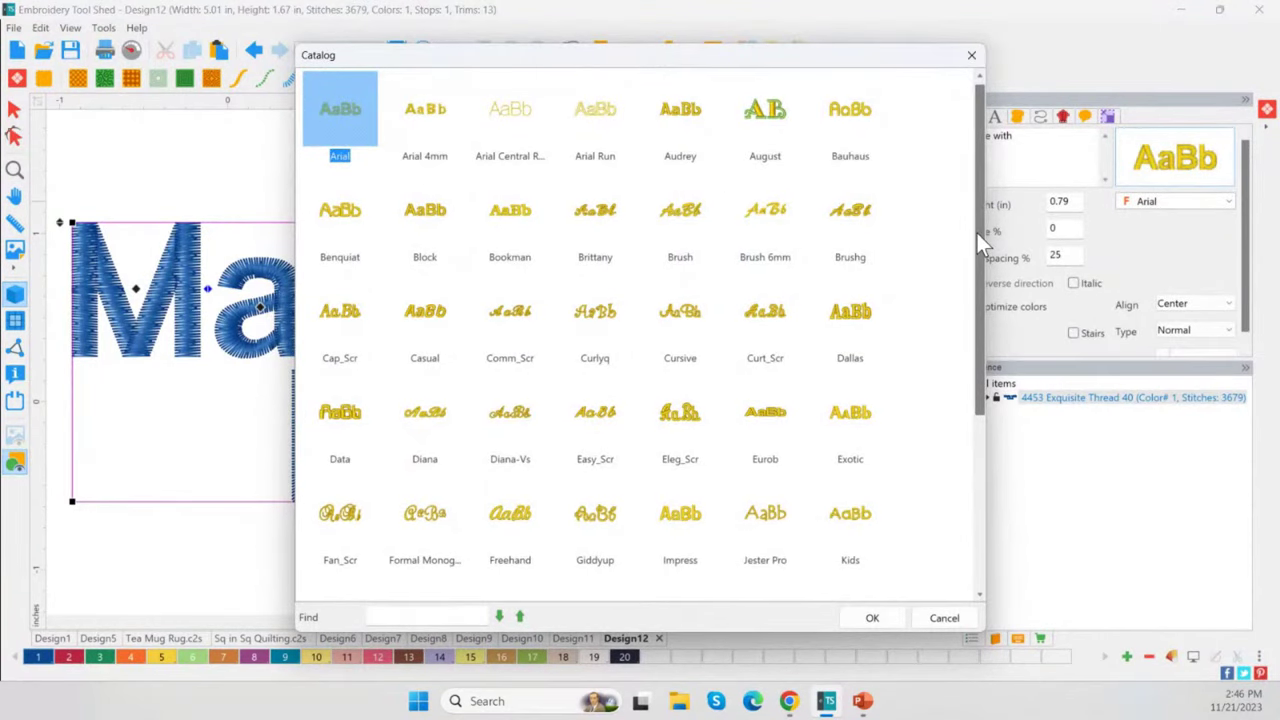
drag(977, 233, 962, 405)
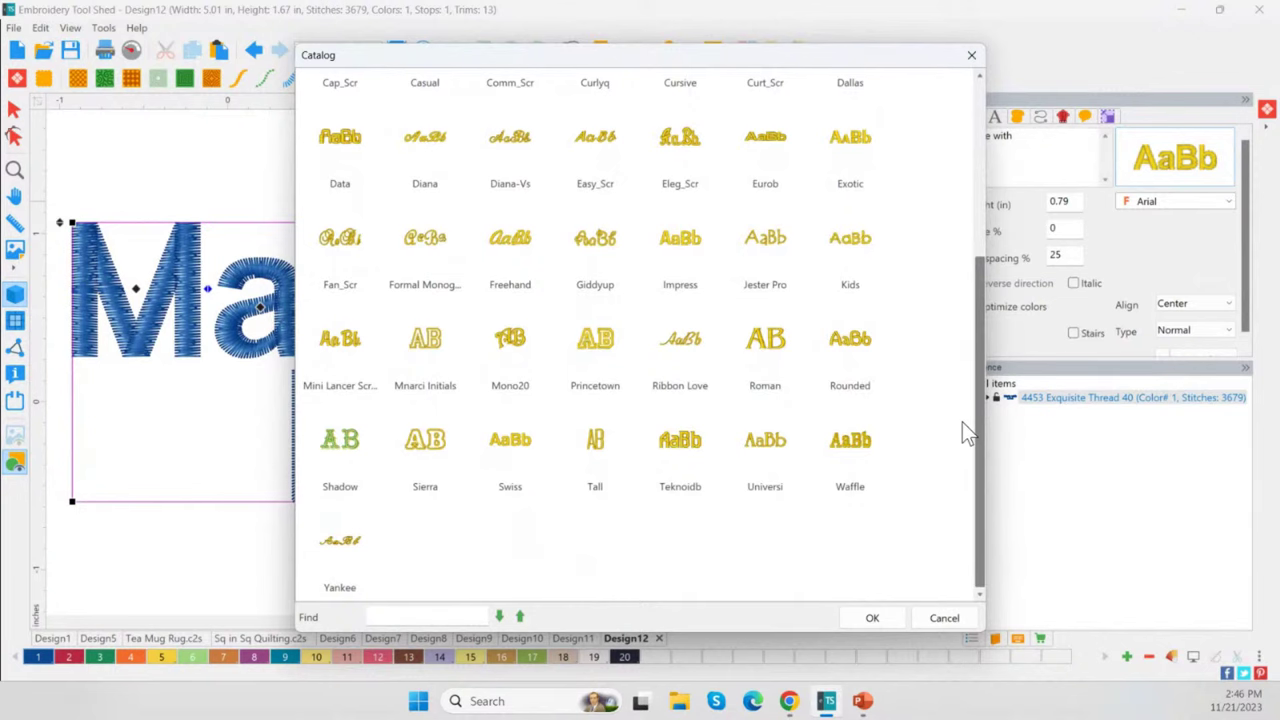
key(Return)
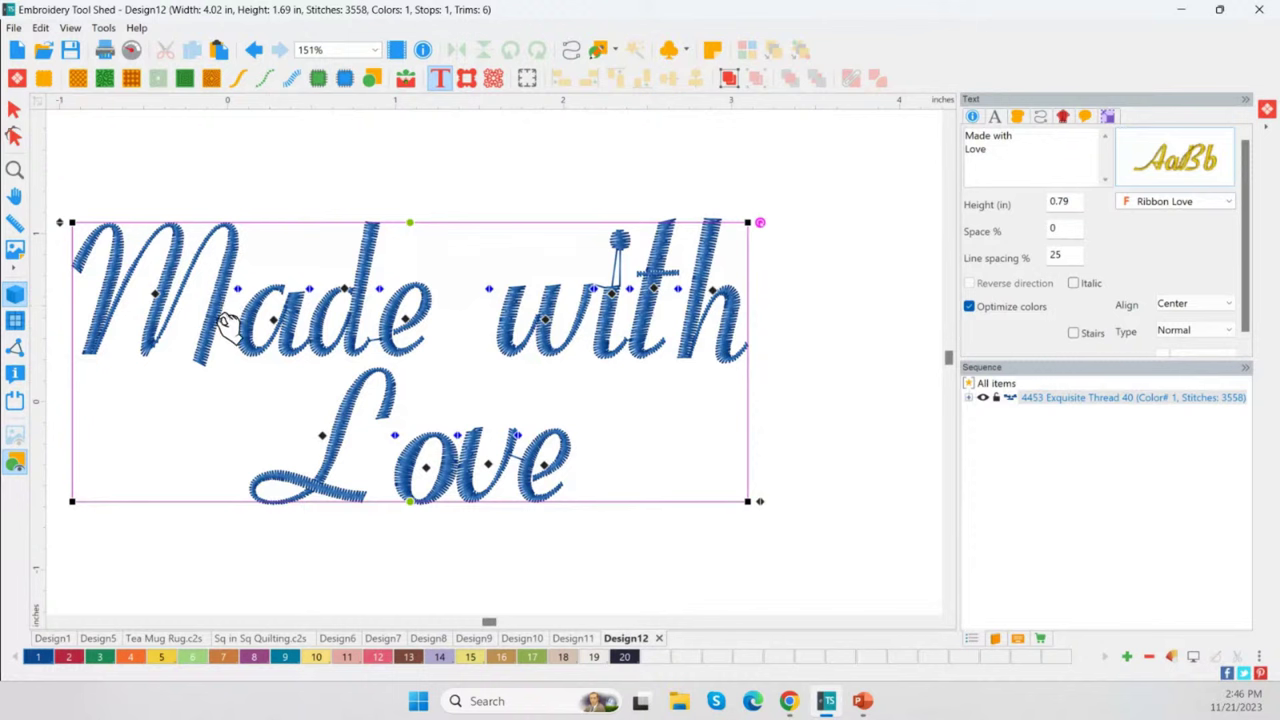
Step: Tighten the spacing between the "d" and "e" of "Made" so the script letters join
click(14, 169)
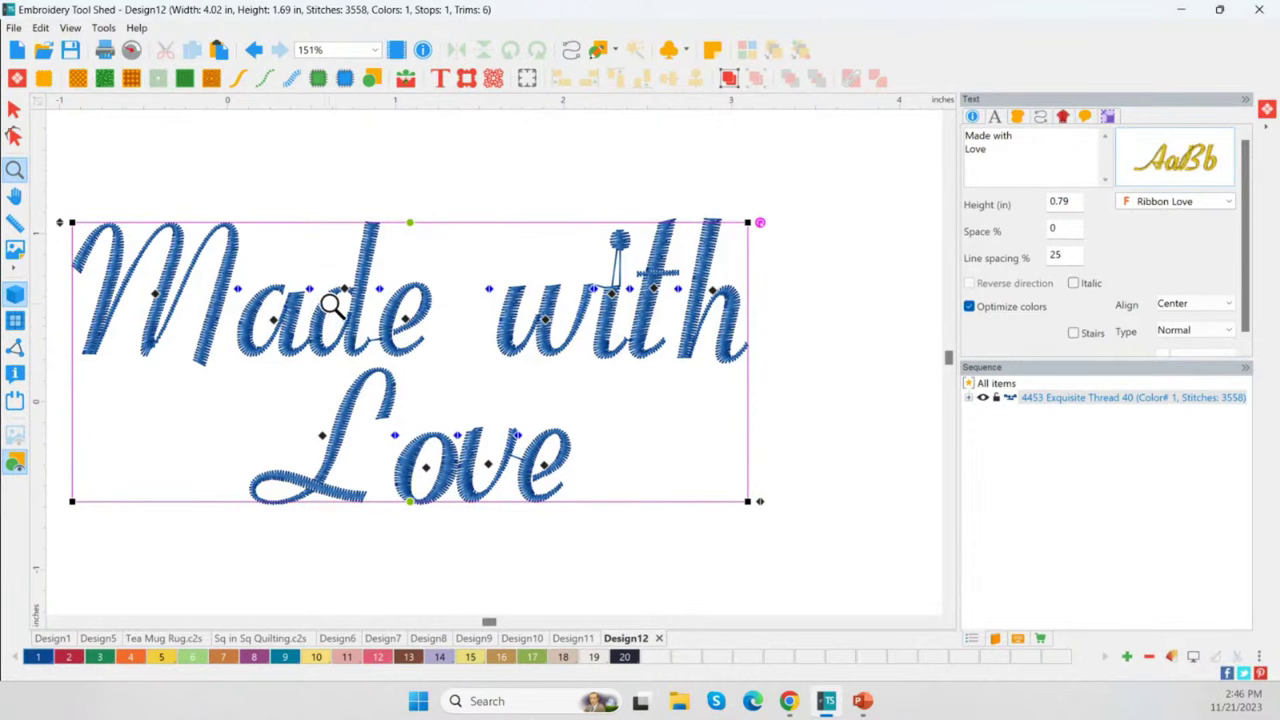
drag(334, 297, 425, 402)
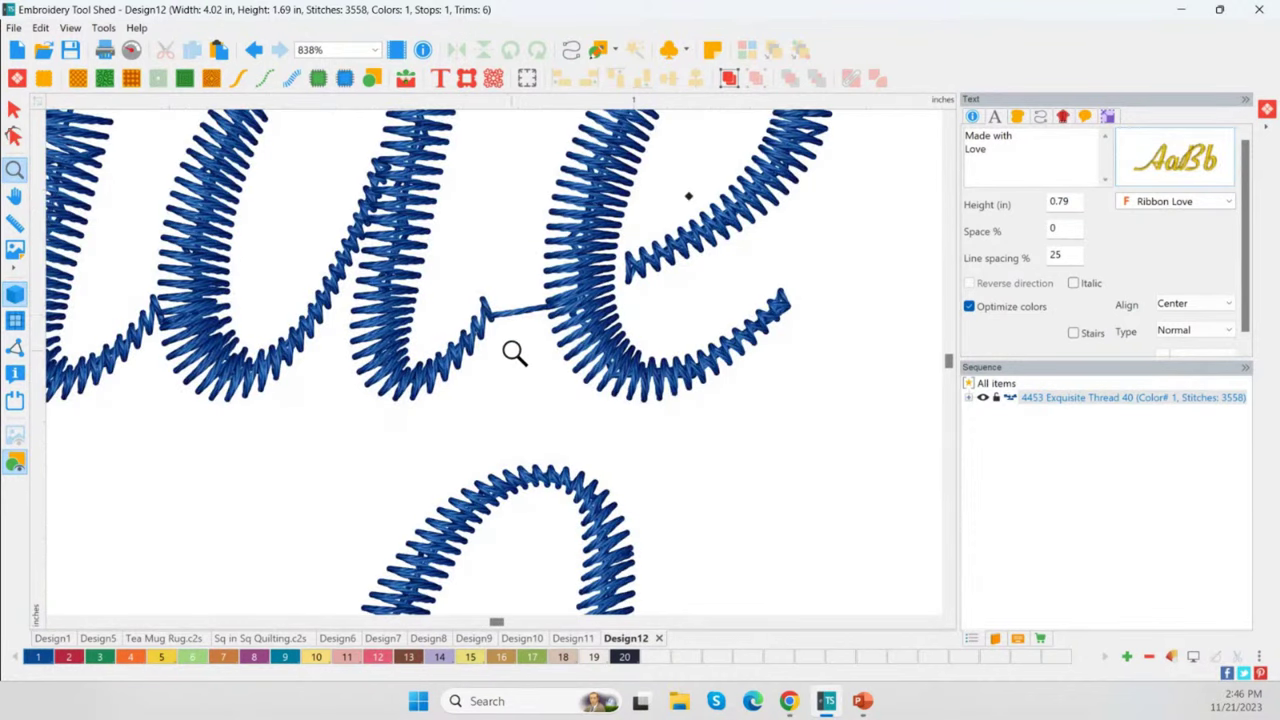
right_click(513, 352)
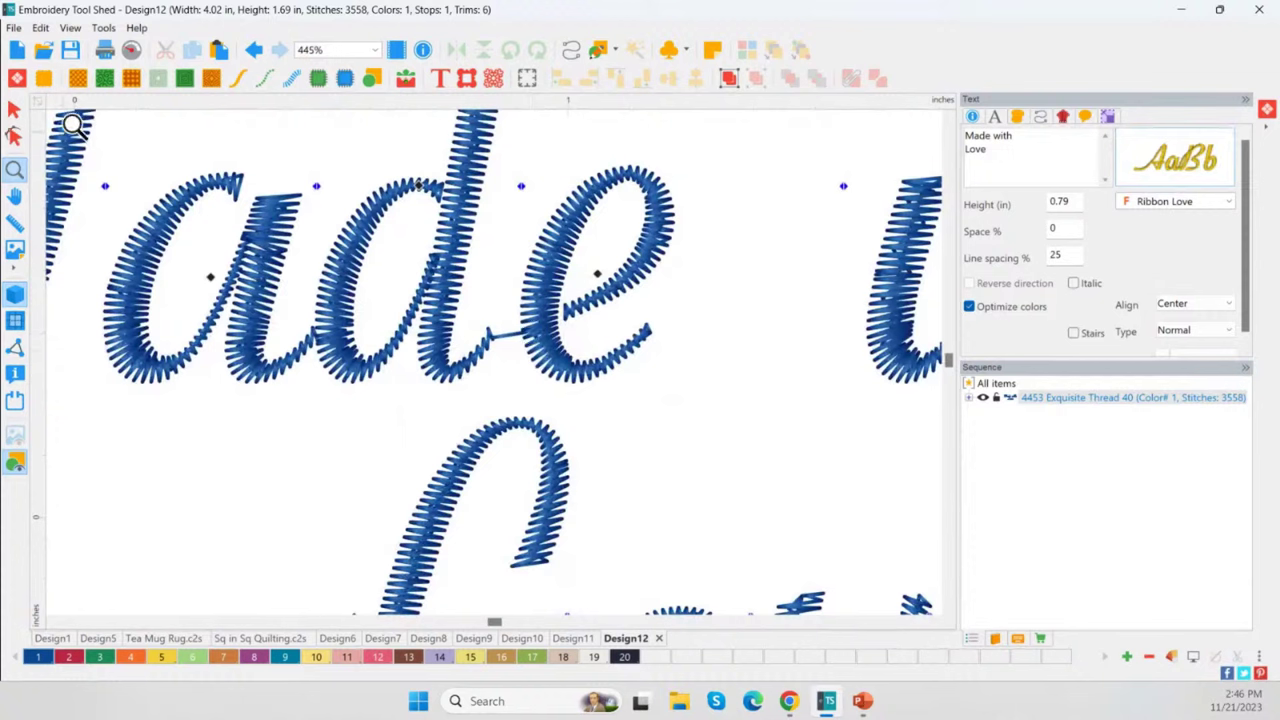
click(441, 82)
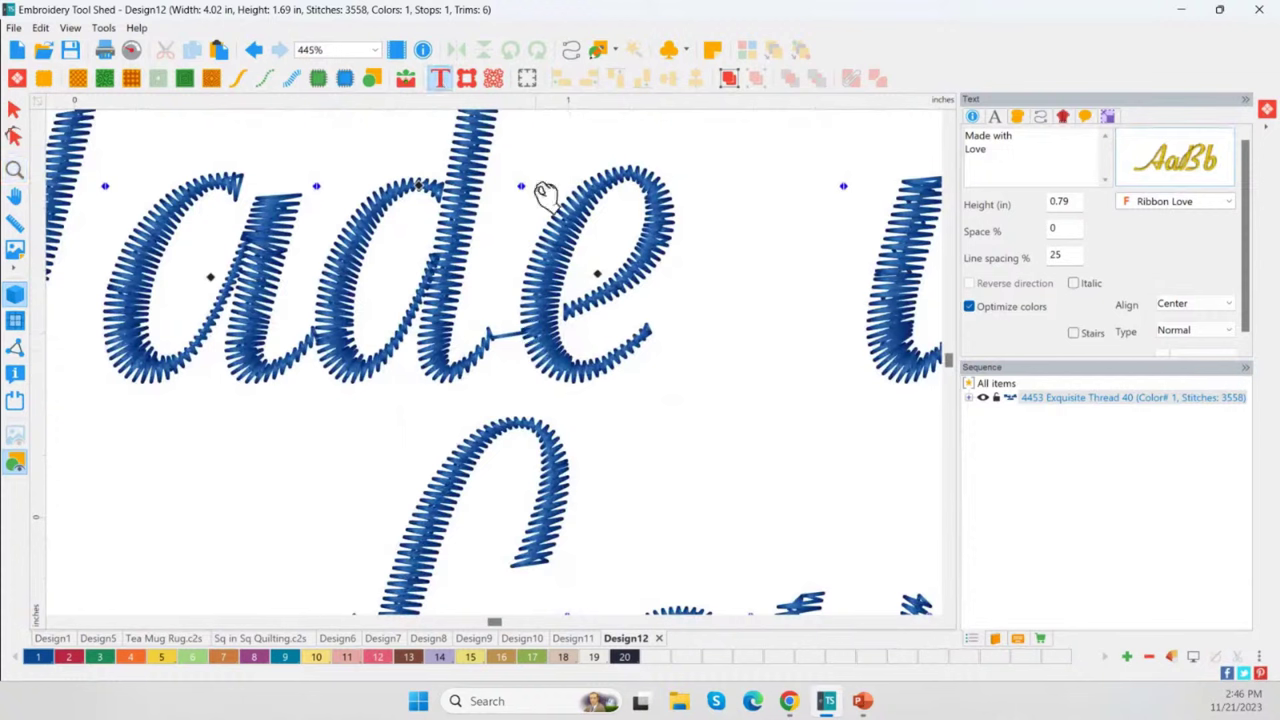
drag(522, 188, 490, 192)
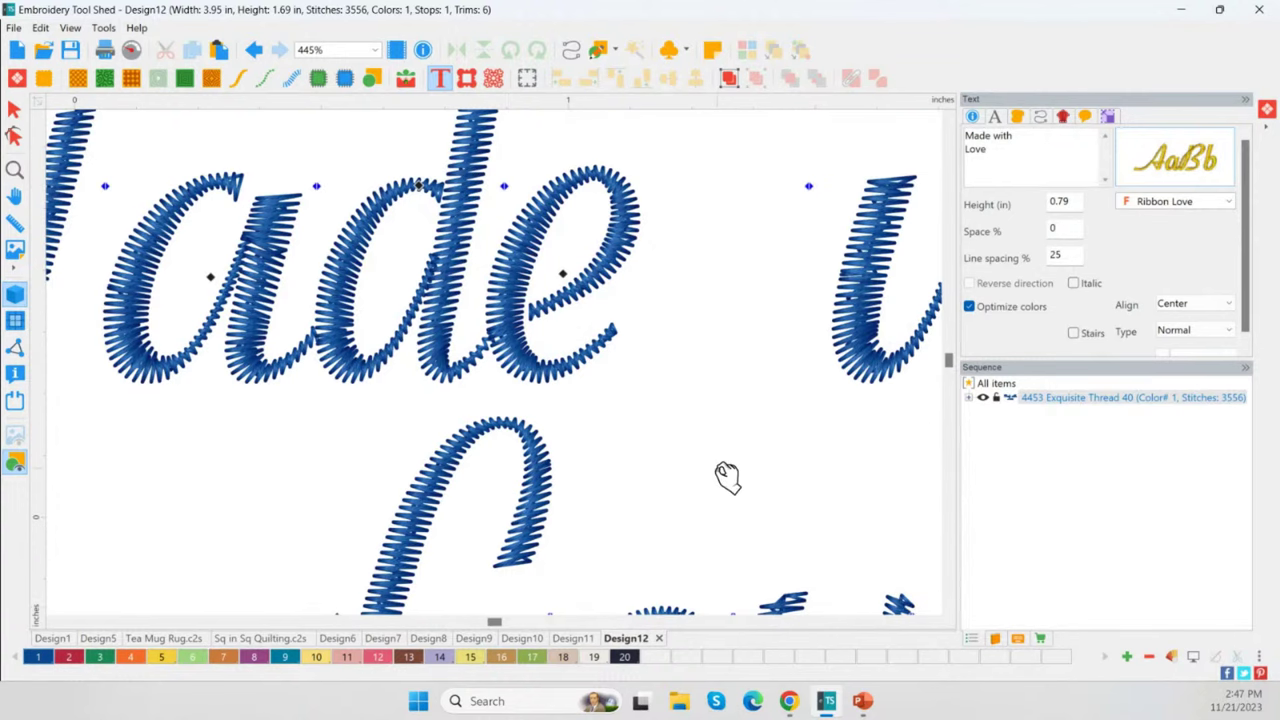
Step: Try to adjust the spacing between the "v" and "e" of "Love"
scroll(720, 474, down, 2)
scroll(707, 470, down, 3)
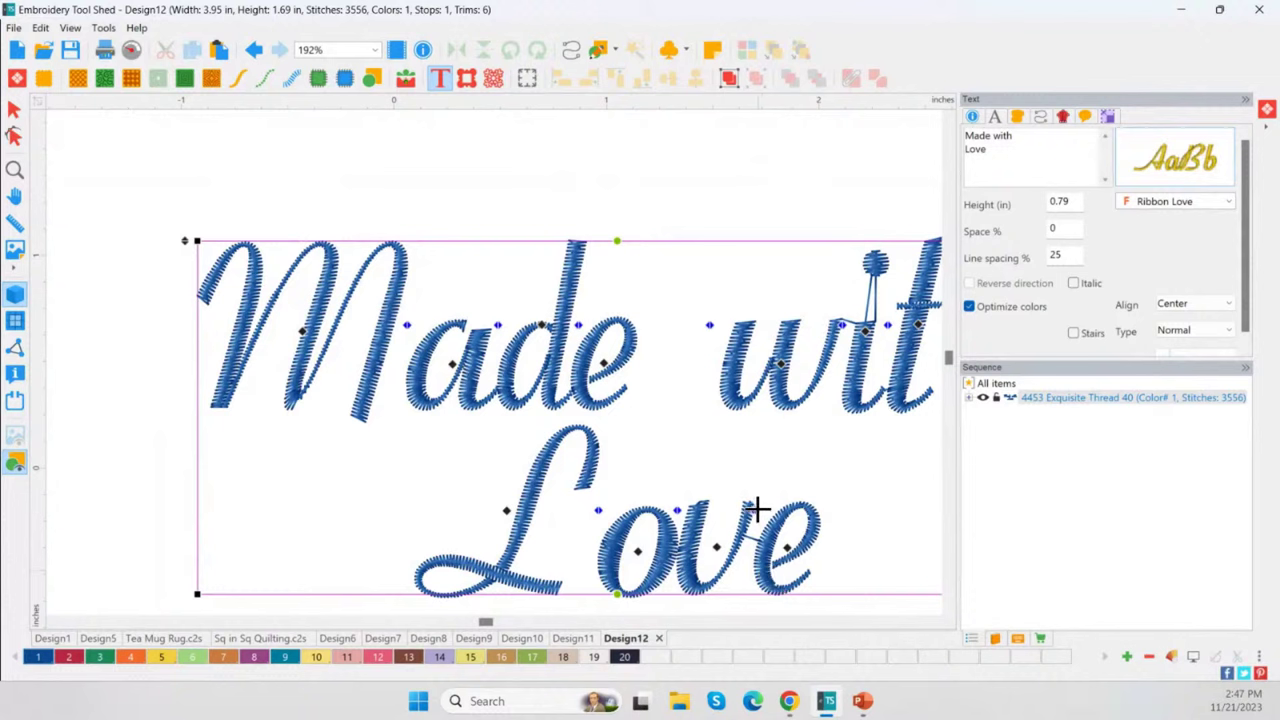
click(749, 511)
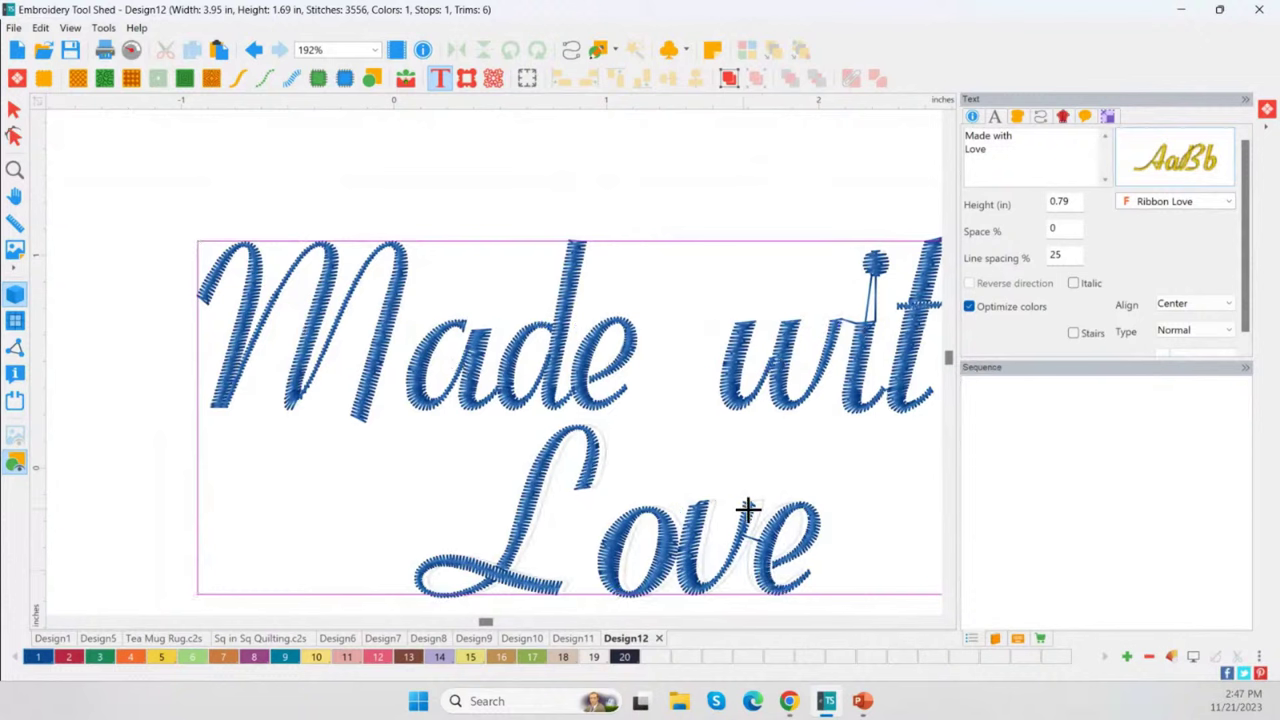
click(746, 512)
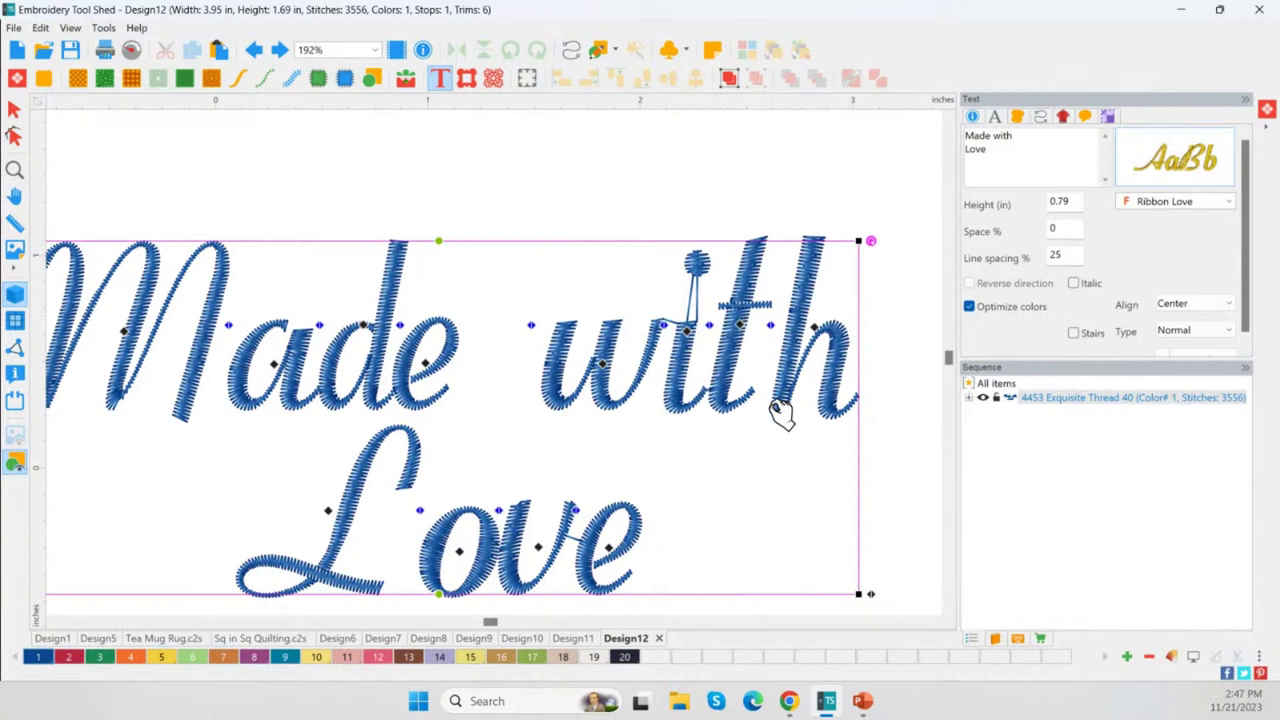
scroll(257, 394, down, 1)
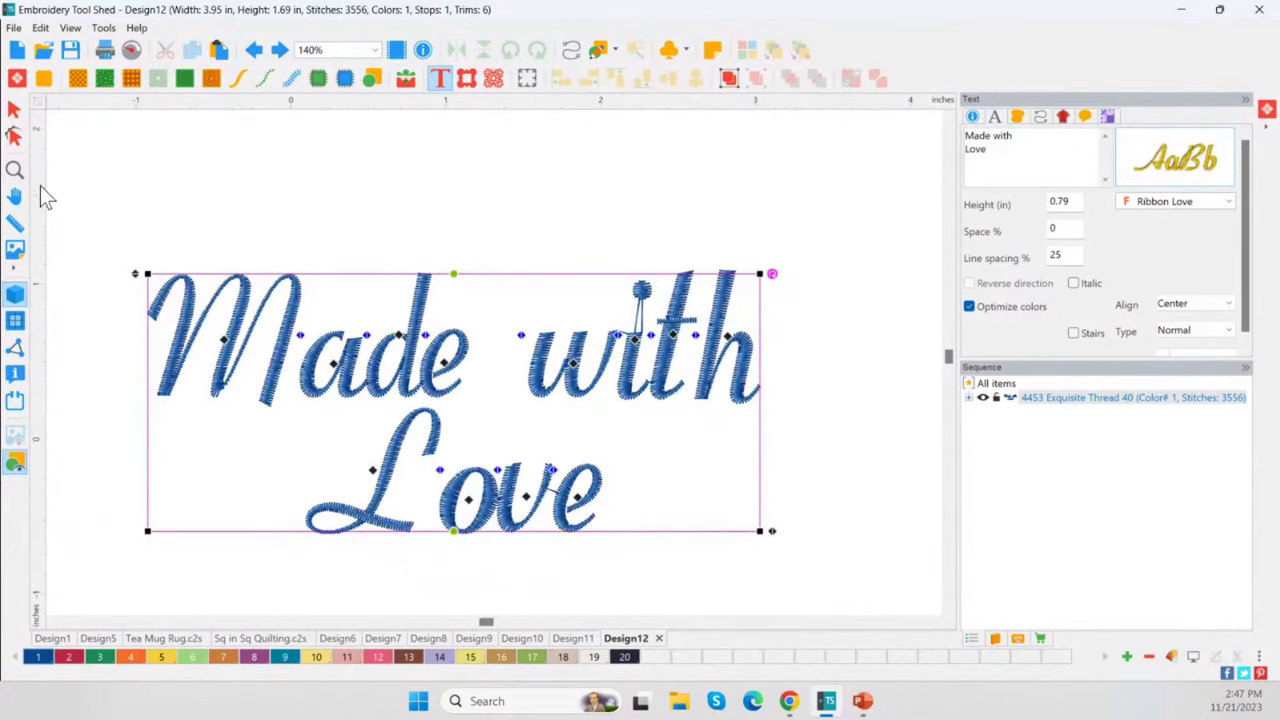
click(15, 170)
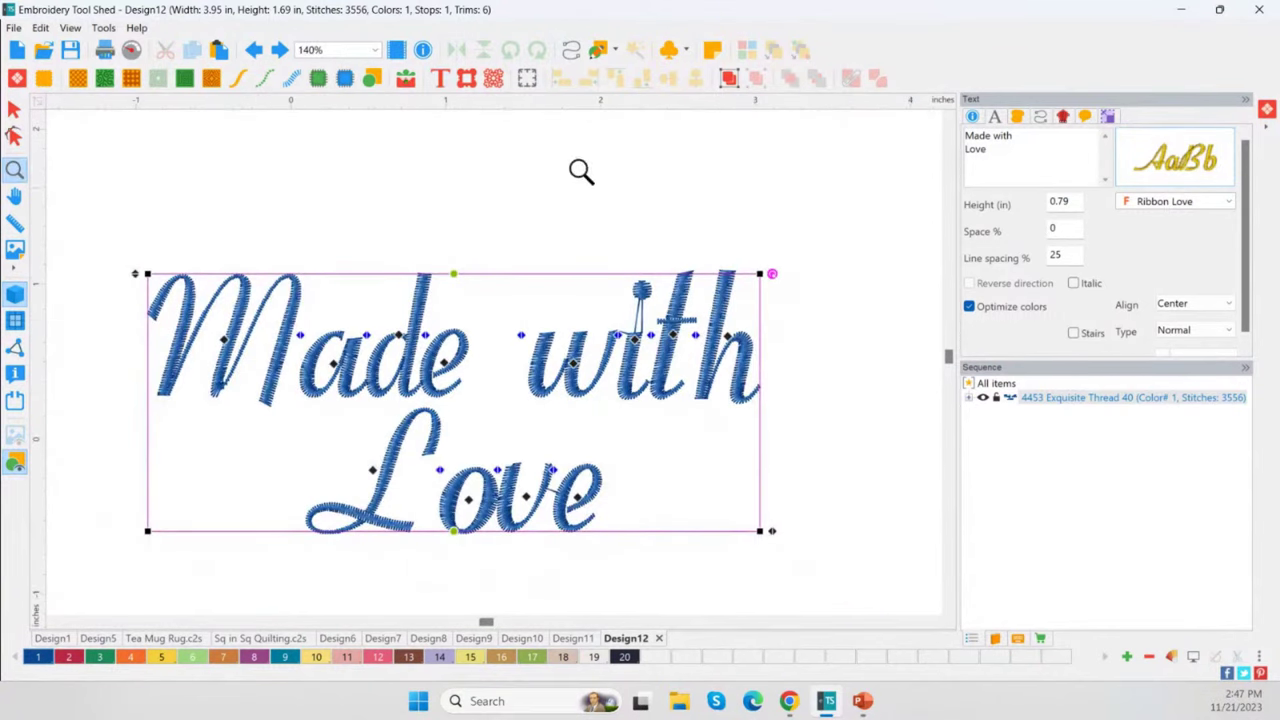
Step: Insert Border 19 around the lettering and scale it down to about 5.25 by 3.89 in
click(466, 80)
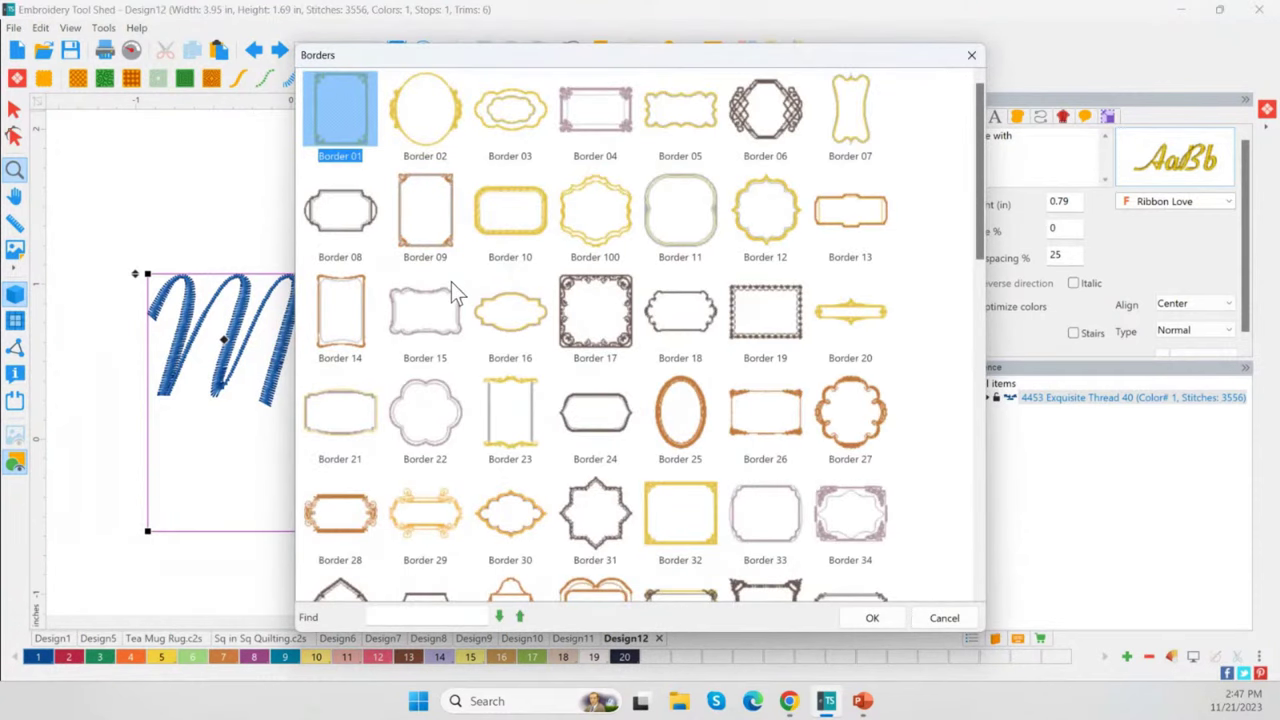
click(448, 334)
double_click(765, 320)
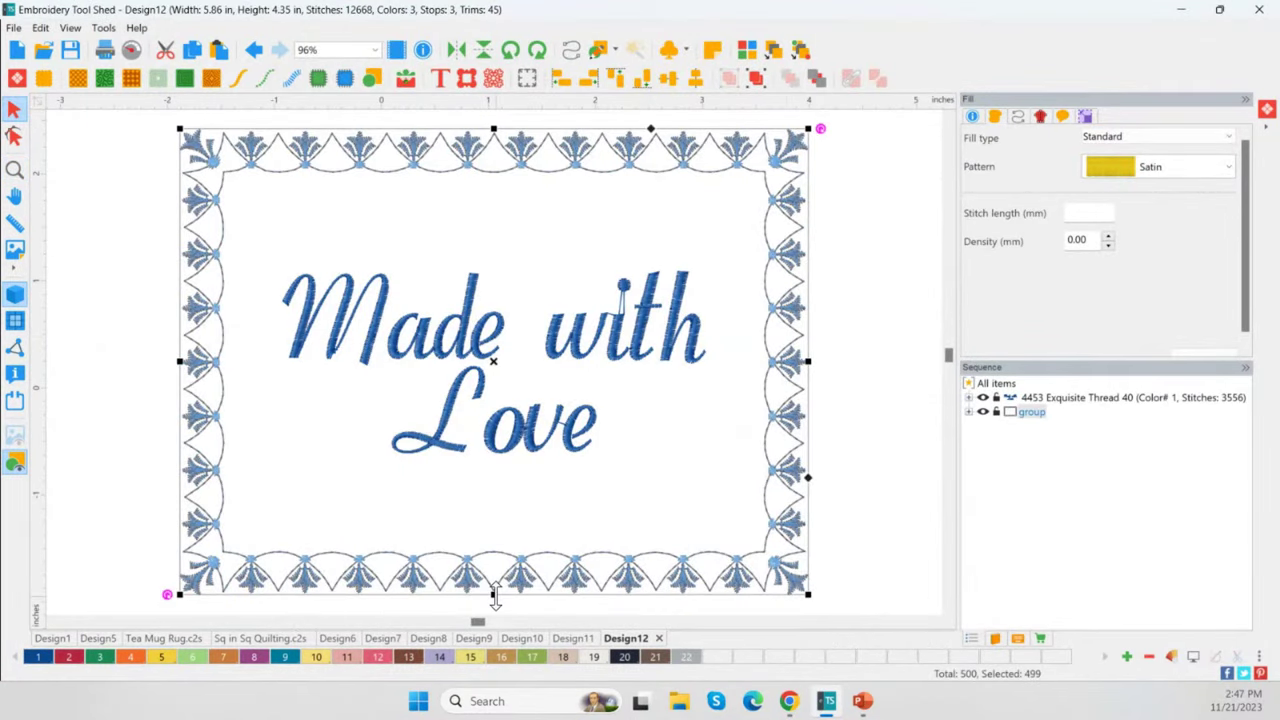
drag(806, 592, 742, 545)
Step: Move the "Made with Love" lettering inside the border and align both on their horizontal and vertical centers
click(455, 340)
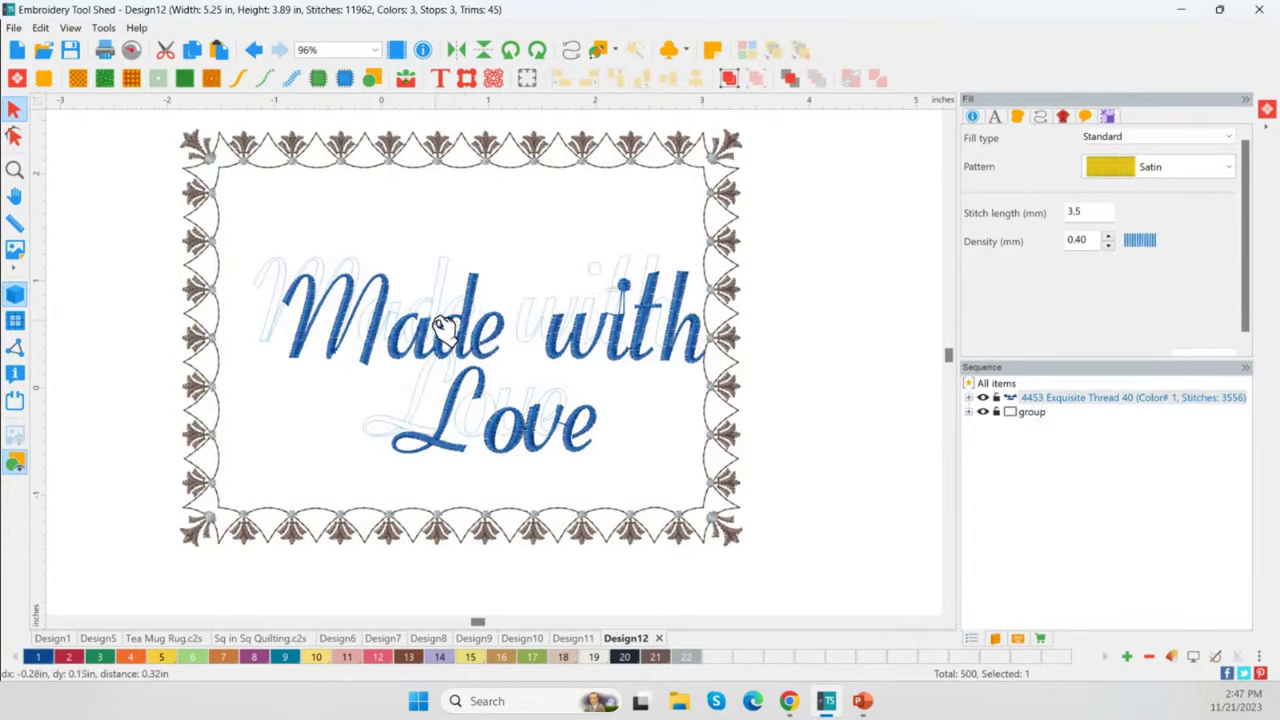
click(148, 115)
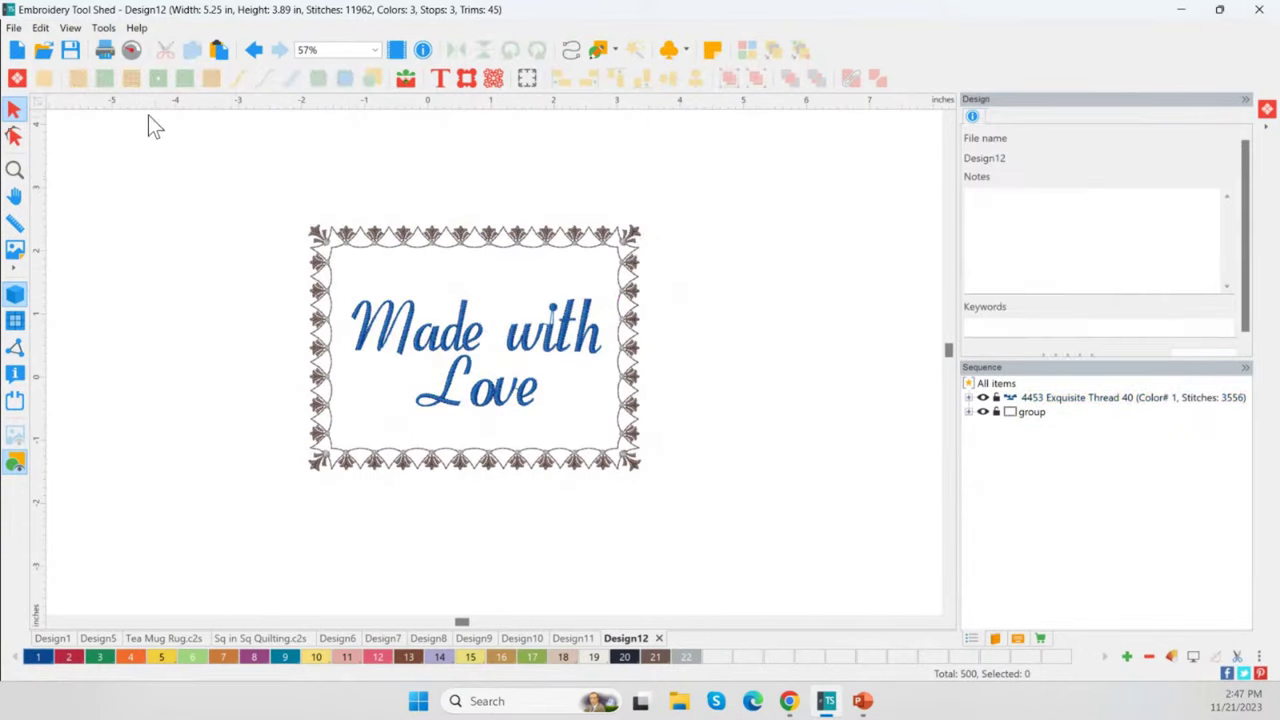
drag(252, 168, 814, 613)
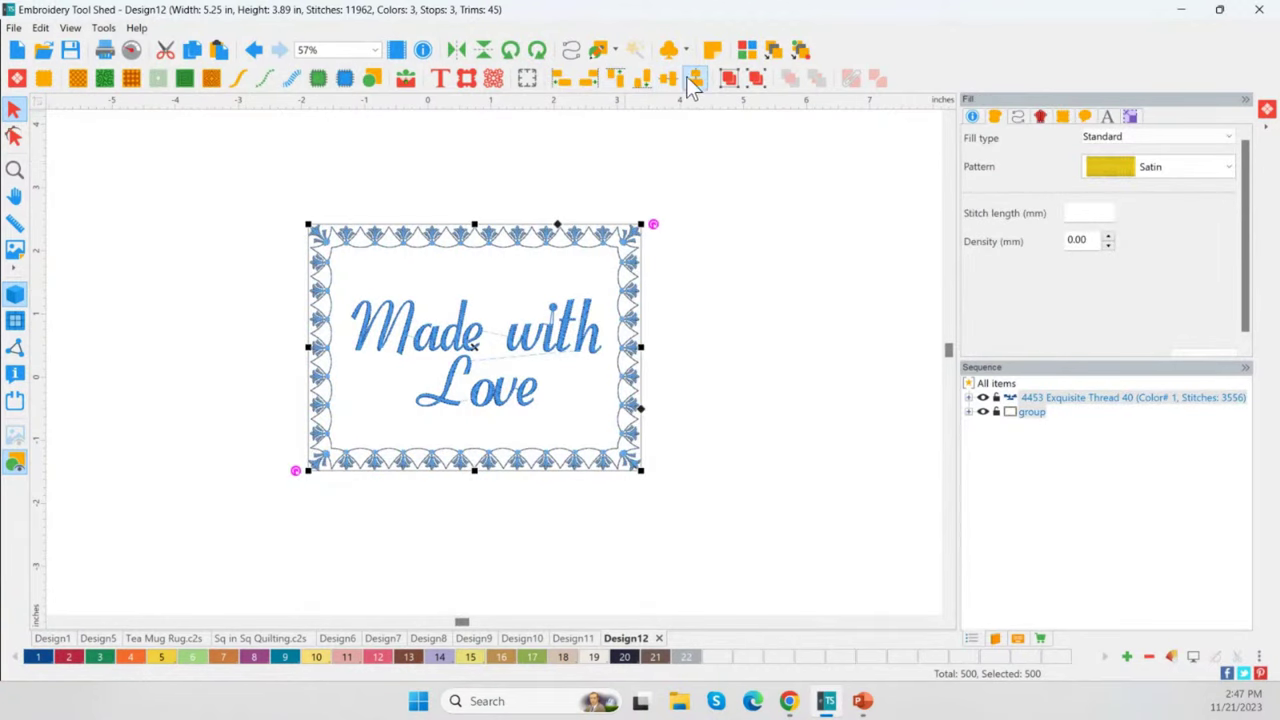
click(667, 82)
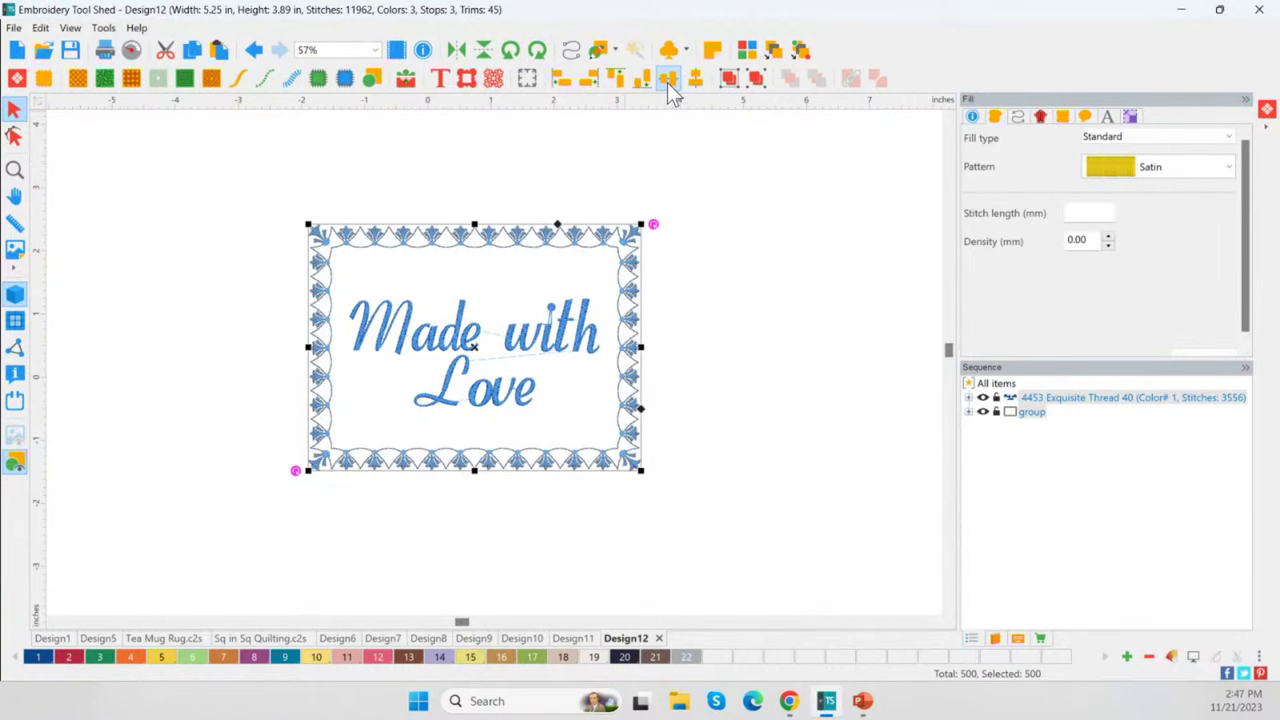
click(738, 333)
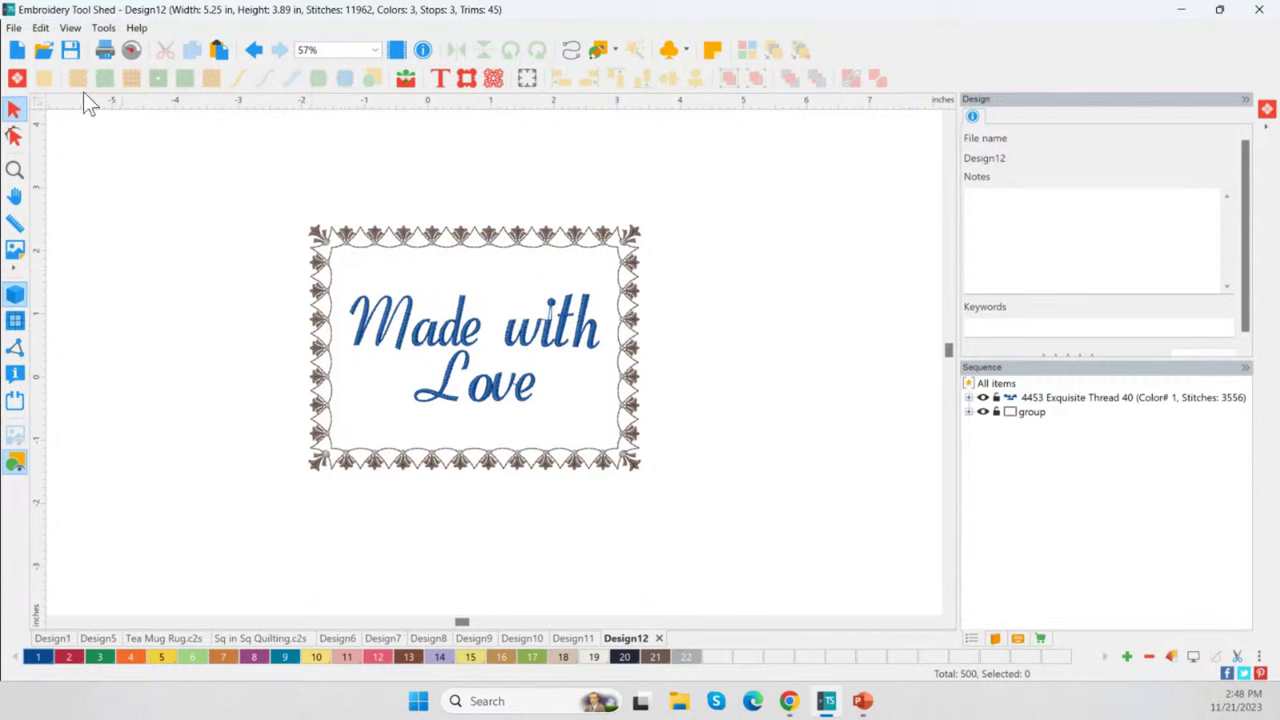
Step: Examine the embroidery file formats available for saving the design, and leave without saving
click(12, 29)
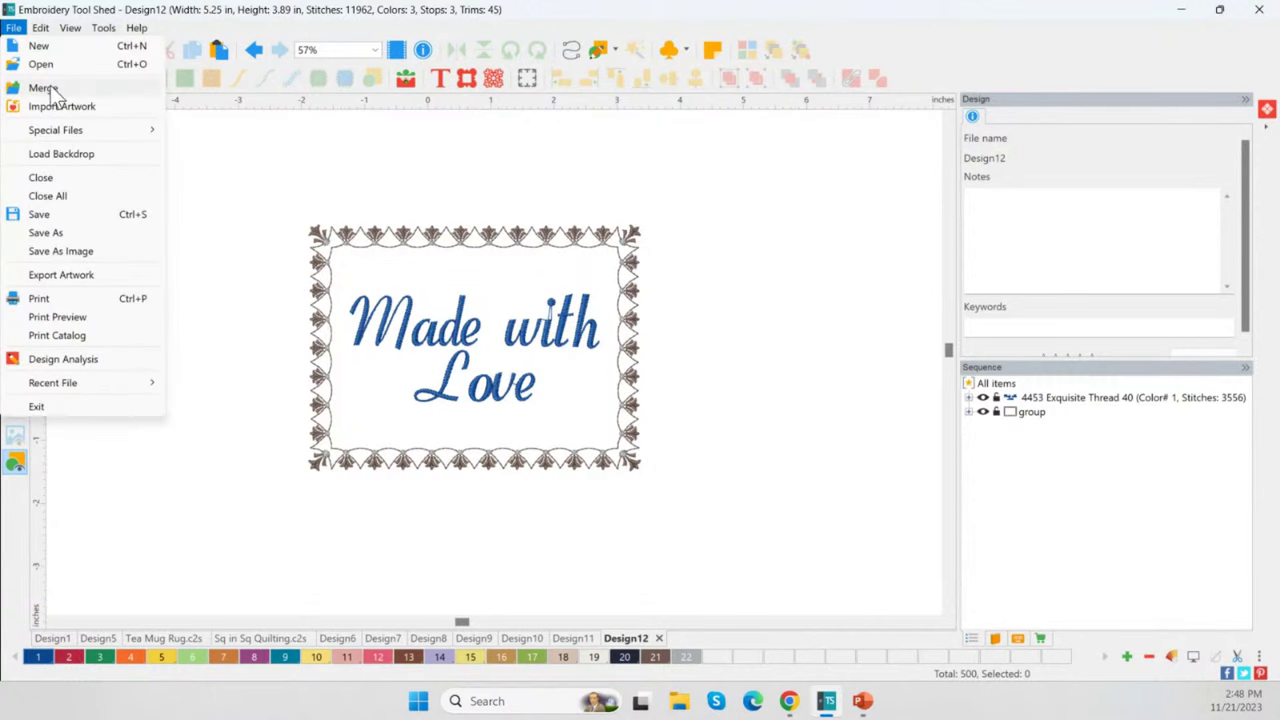
click(52, 231)
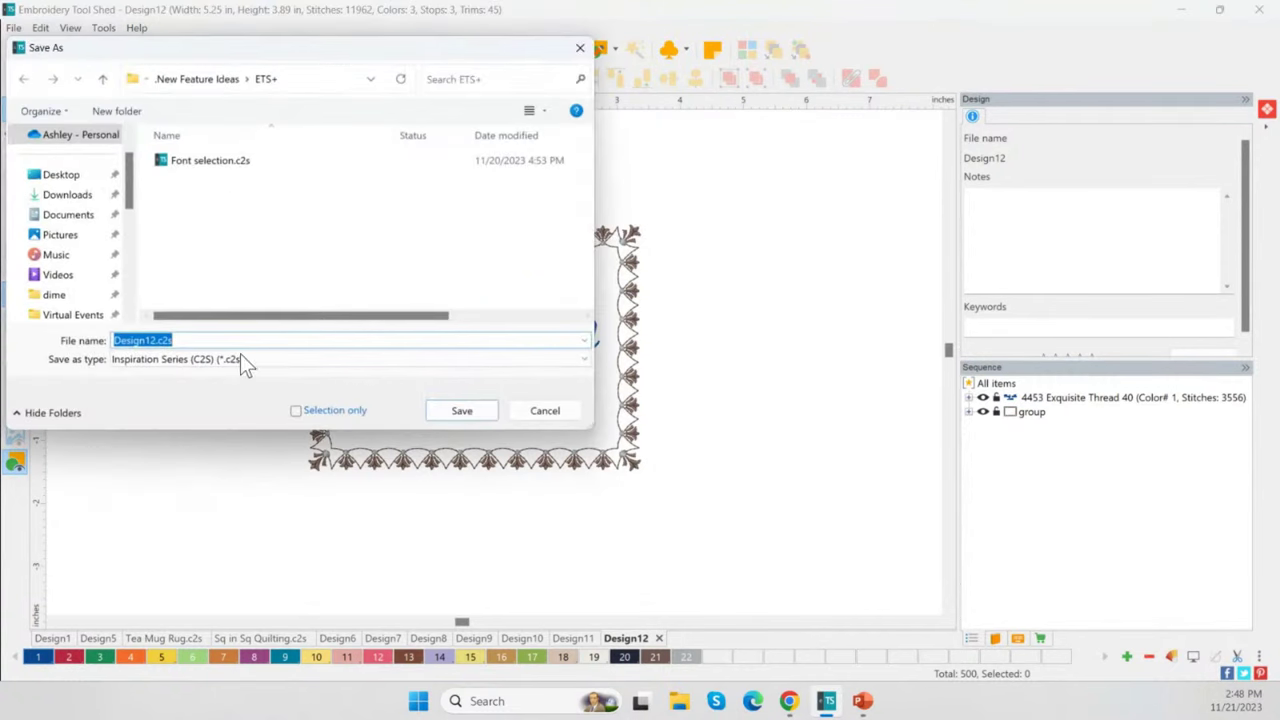
click(274, 362)
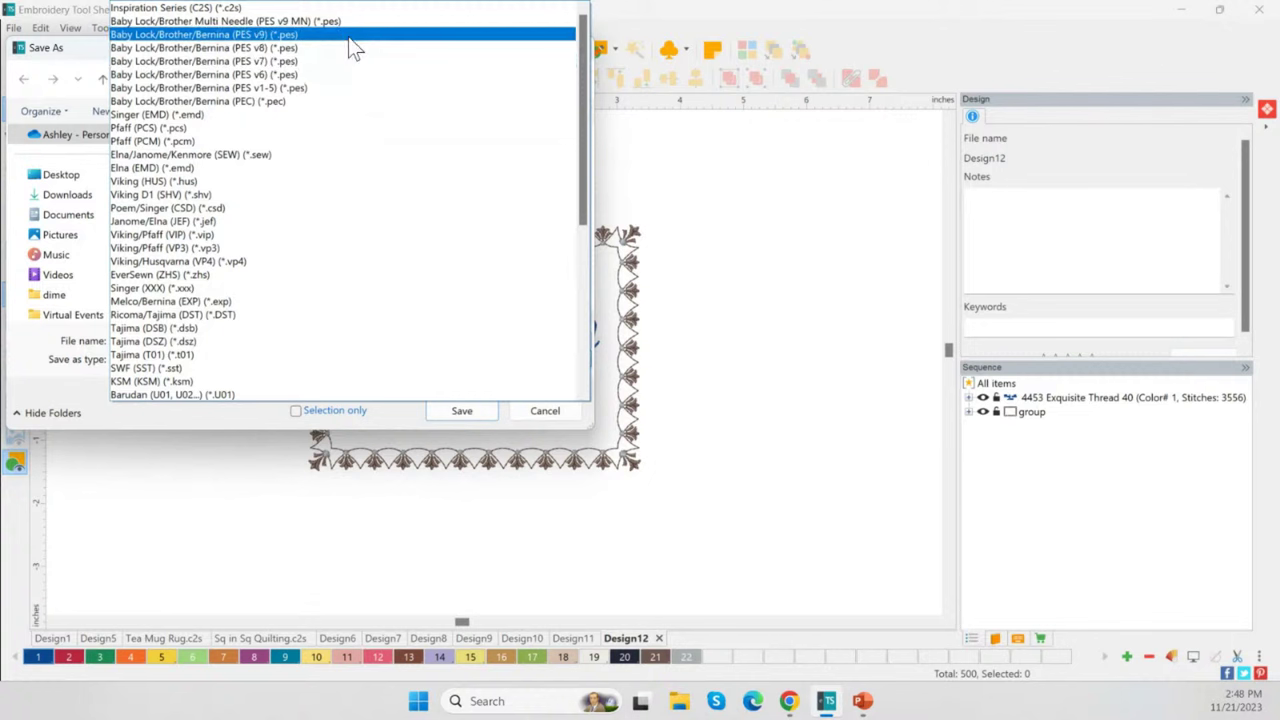
click(522, 419)
click(539, 416)
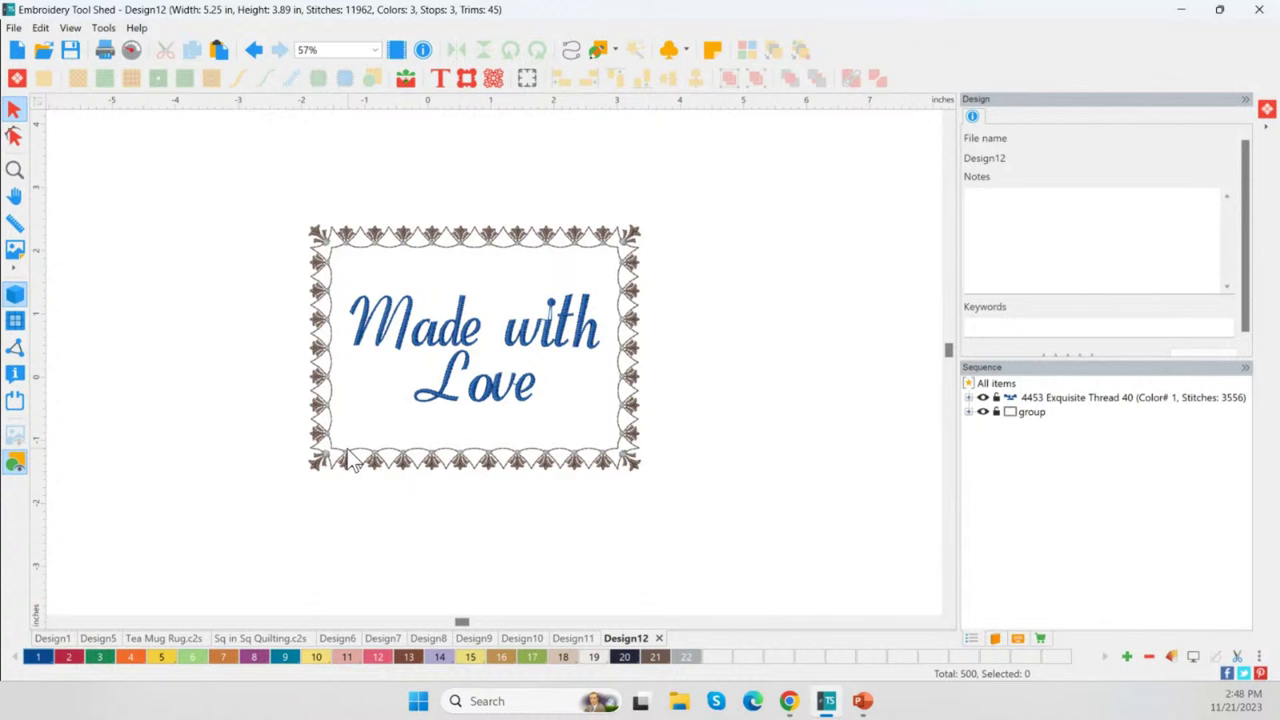
Step: Delete the border around the lettering and insert the Flourish 16 decor in its place
click(322, 388)
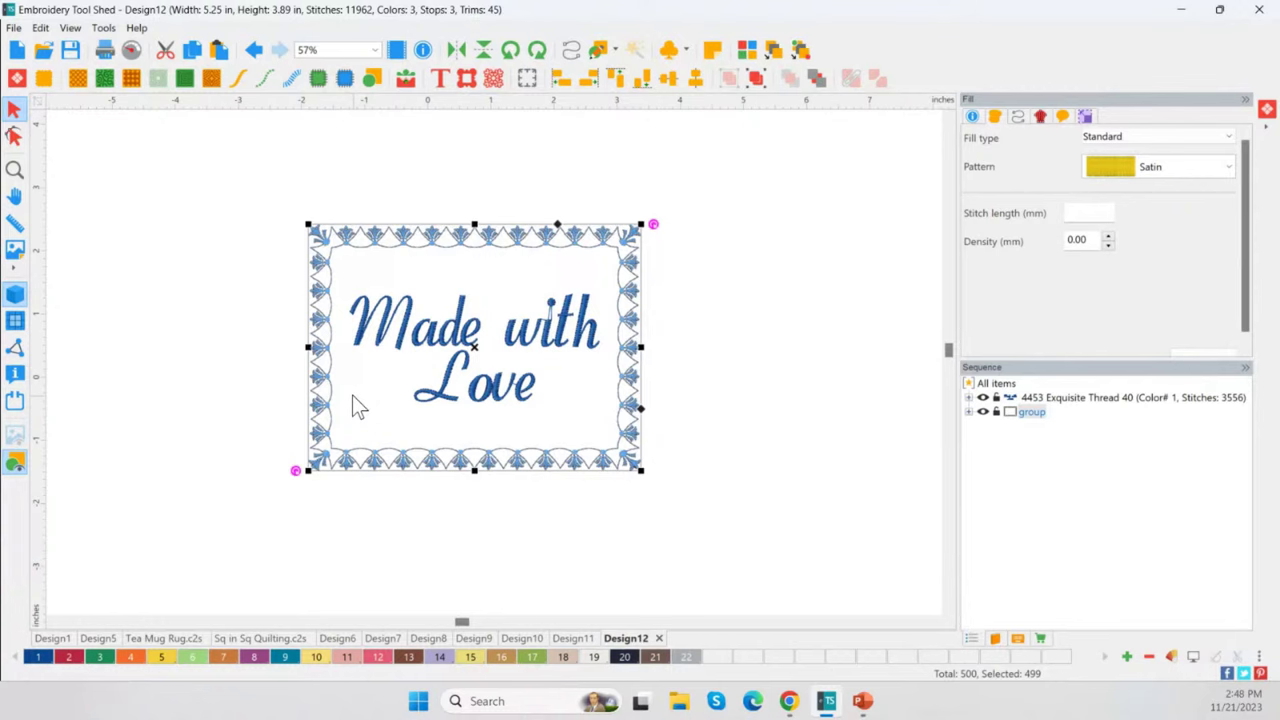
key(Delete)
click(493, 79)
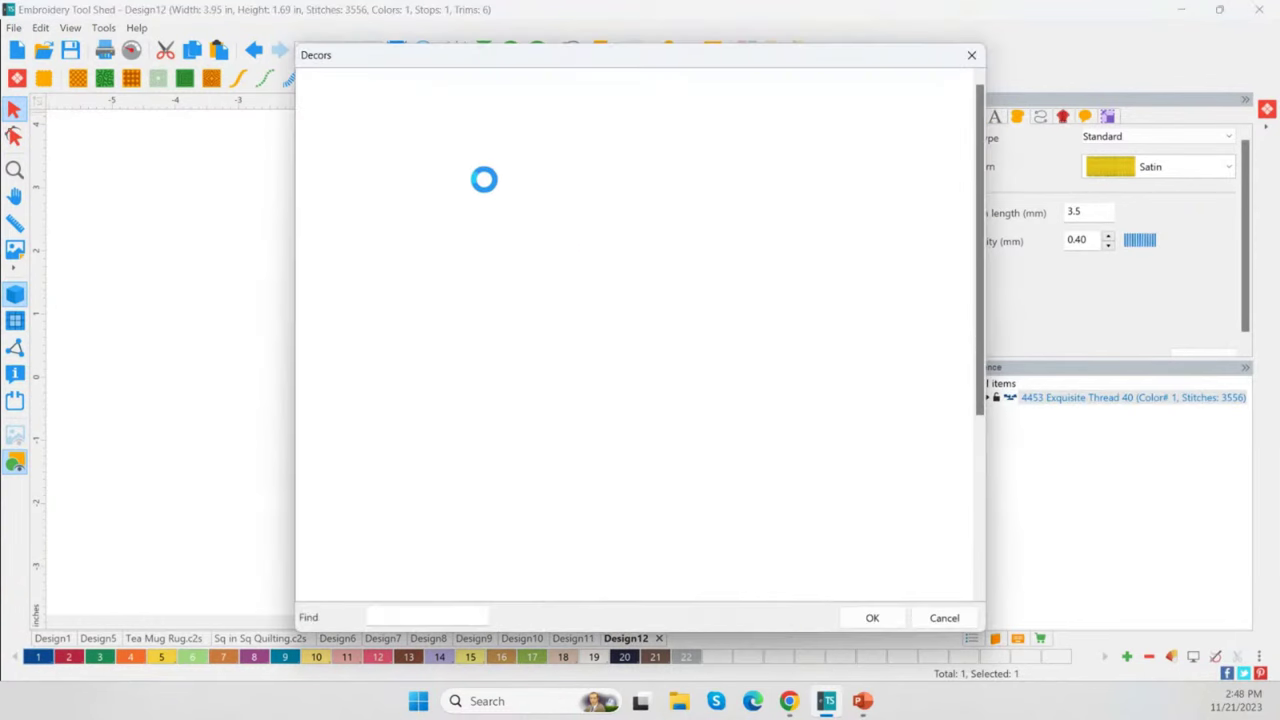
click(602, 306)
click(427, 300)
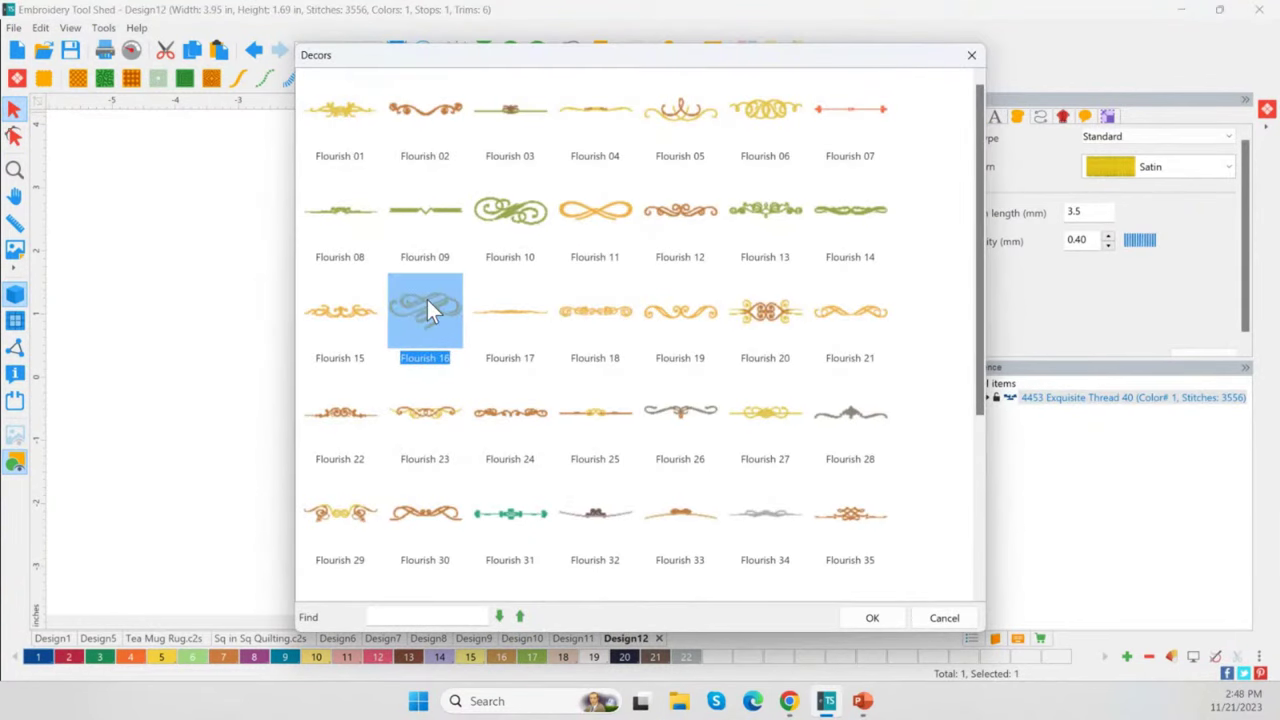
double_click(427, 303)
Step: Position the flourish just below "Love" and scale it down to roughly the width of the lettering
drag(476, 340, 480, 494)
drag(663, 402, 600, 440)
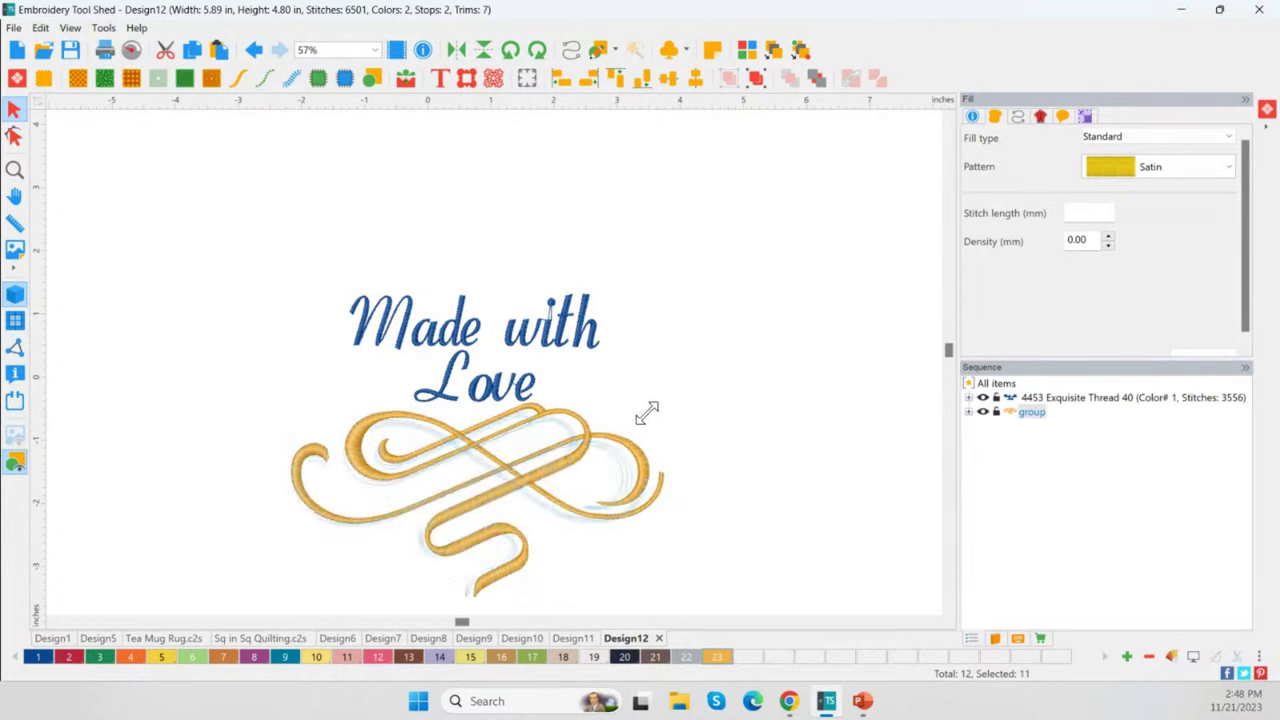
drag(449, 514, 480, 466)
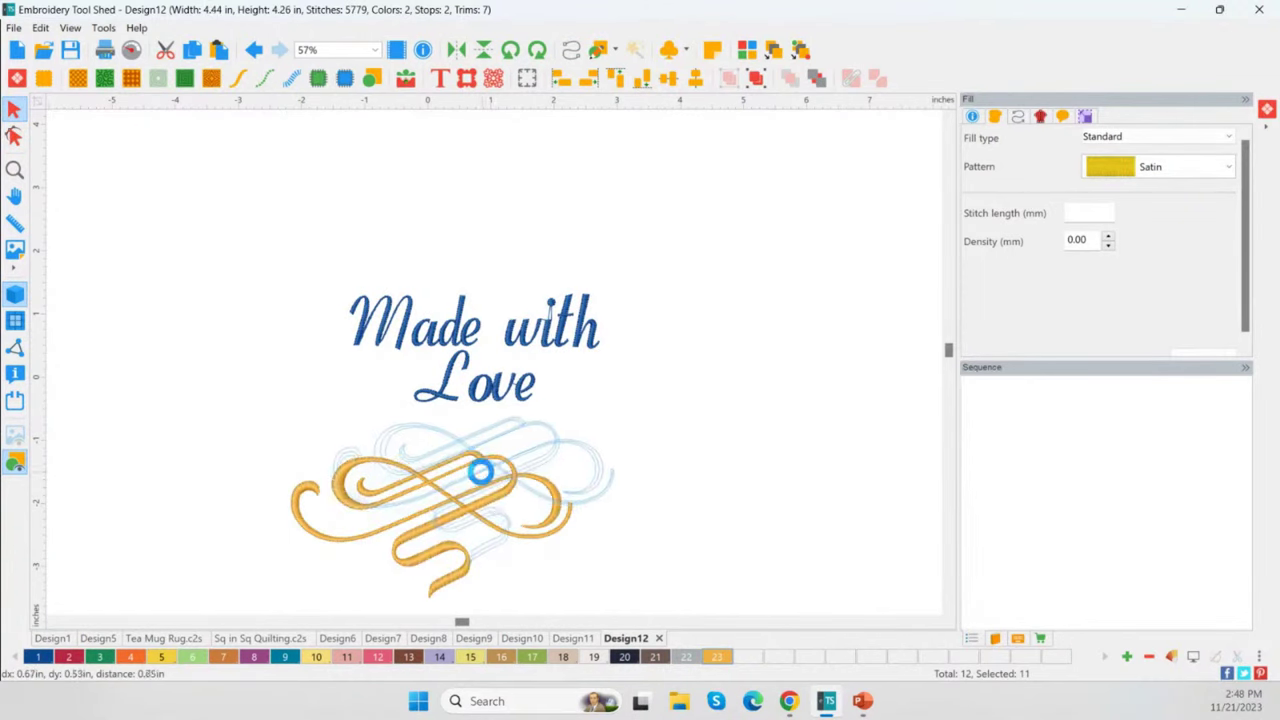
drag(616, 416, 587, 431)
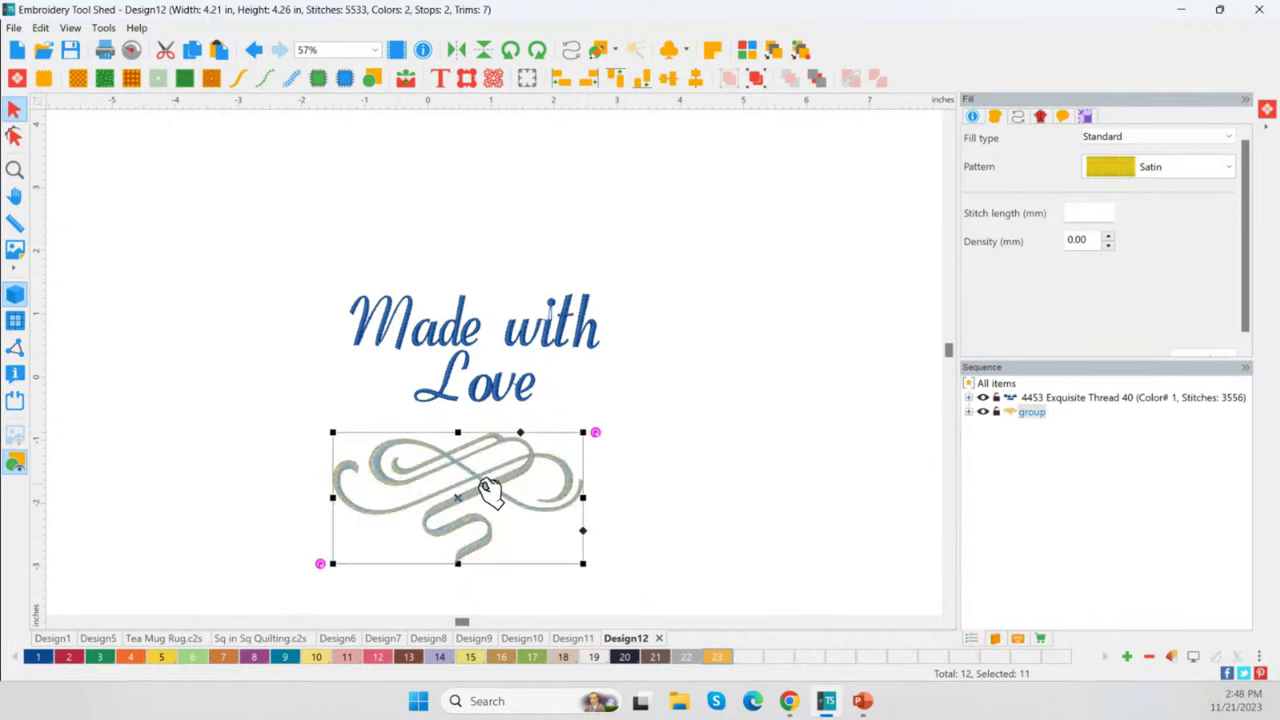
drag(486, 486, 503, 466)
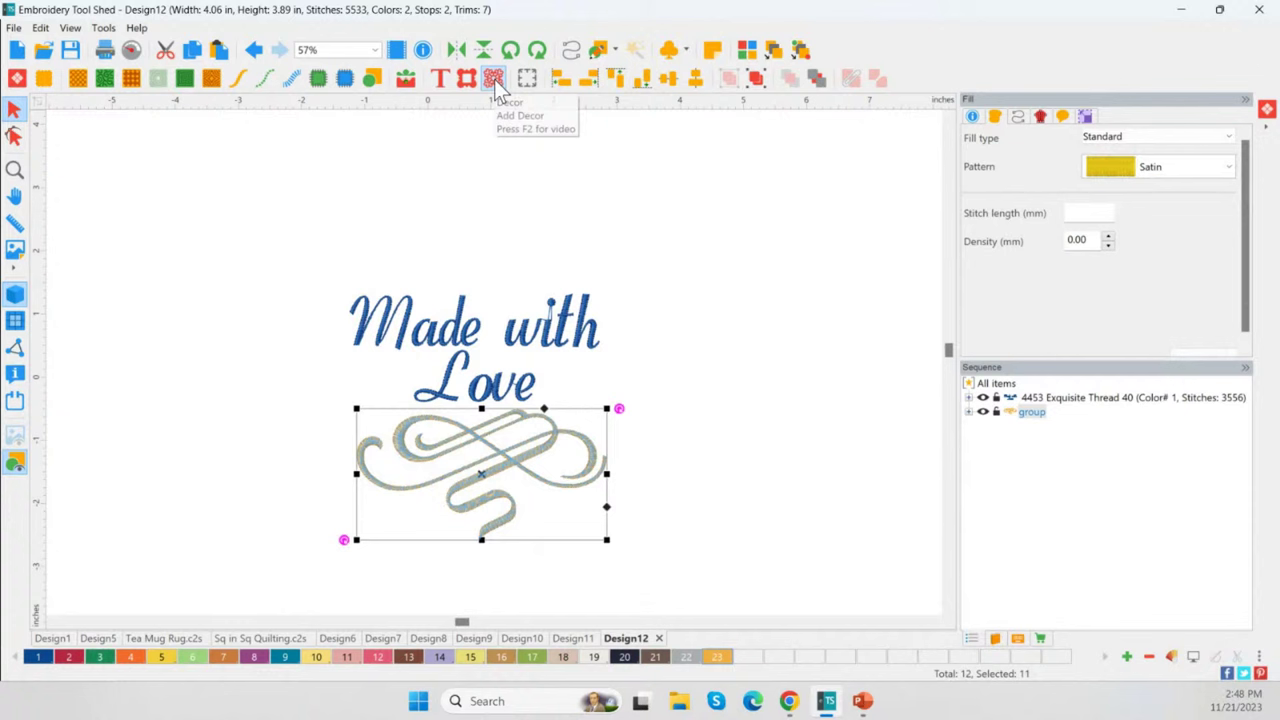
click(650, 306)
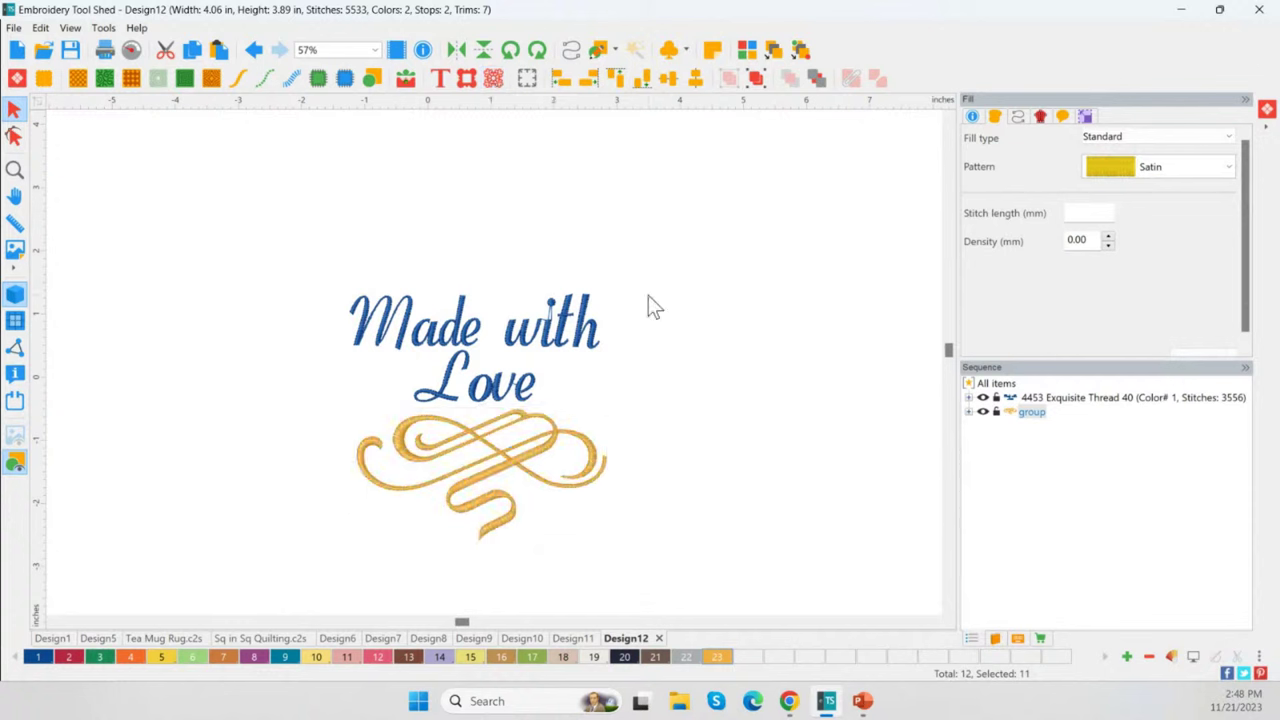
click(381, 247)
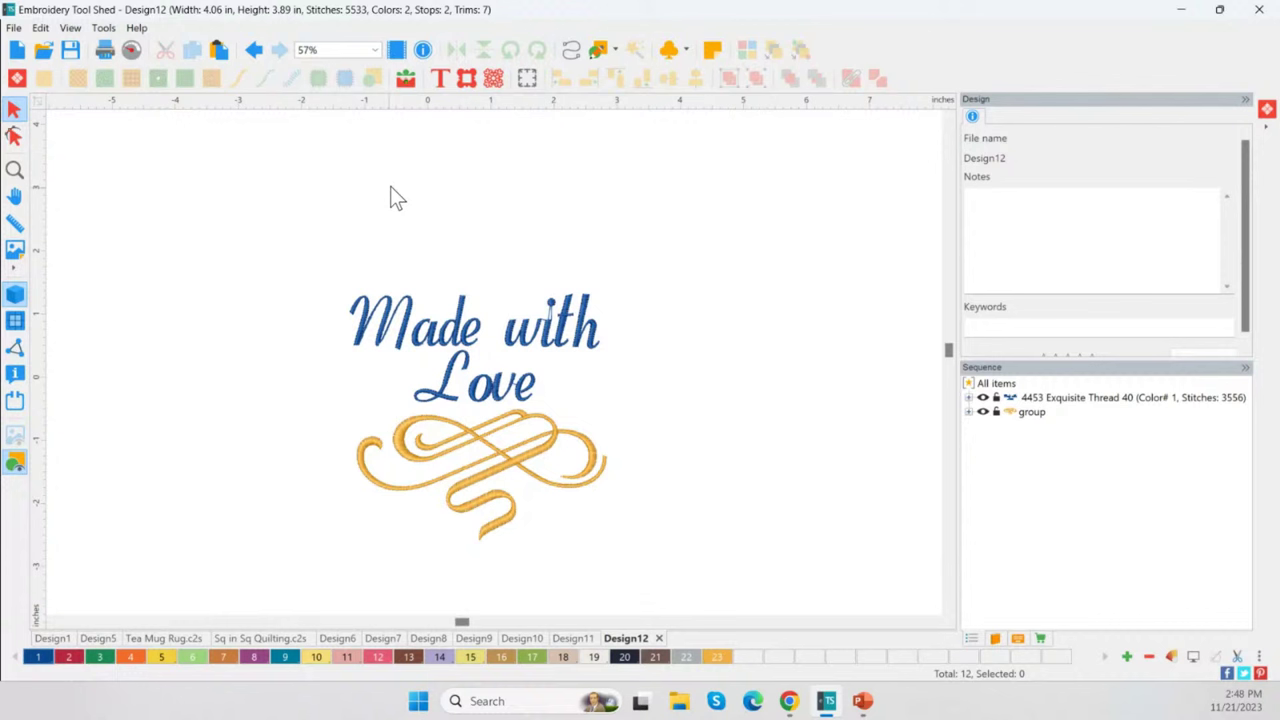
Step: Draw a square outline about 5.5 by 5.5 in around the lettering and flourish and convert it to run stitches
click(615, 49)
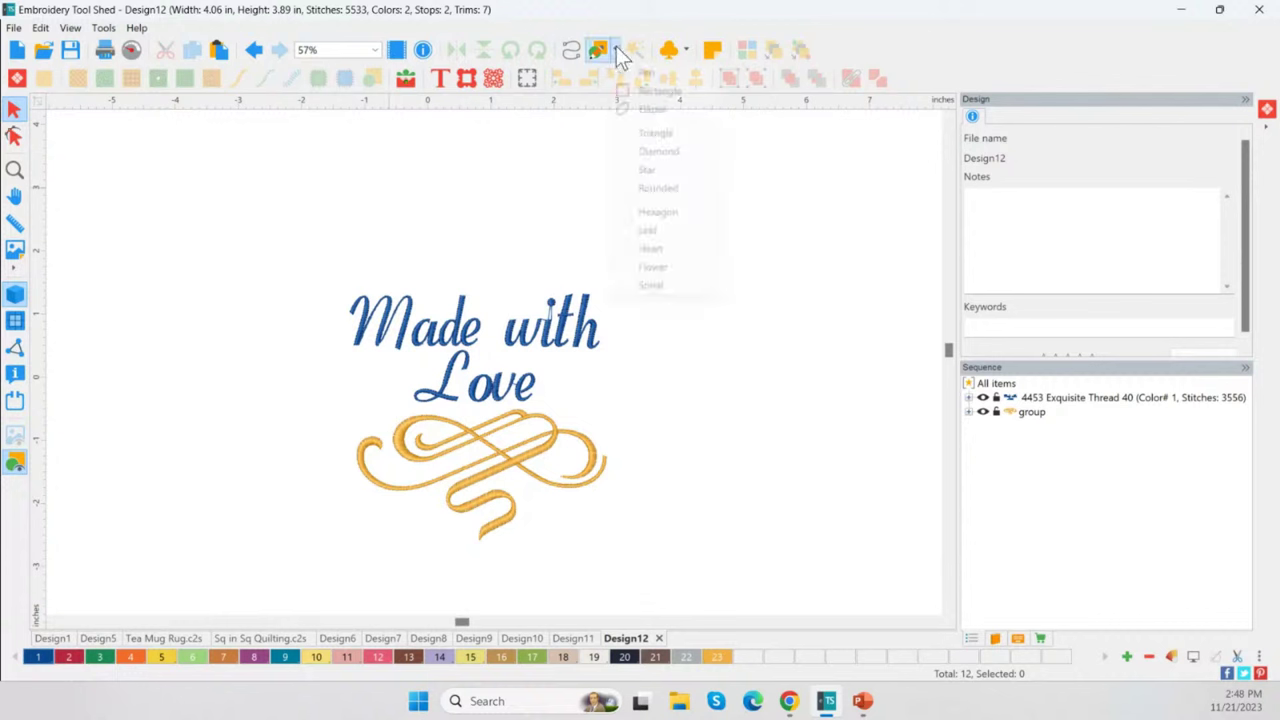
click(652, 92)
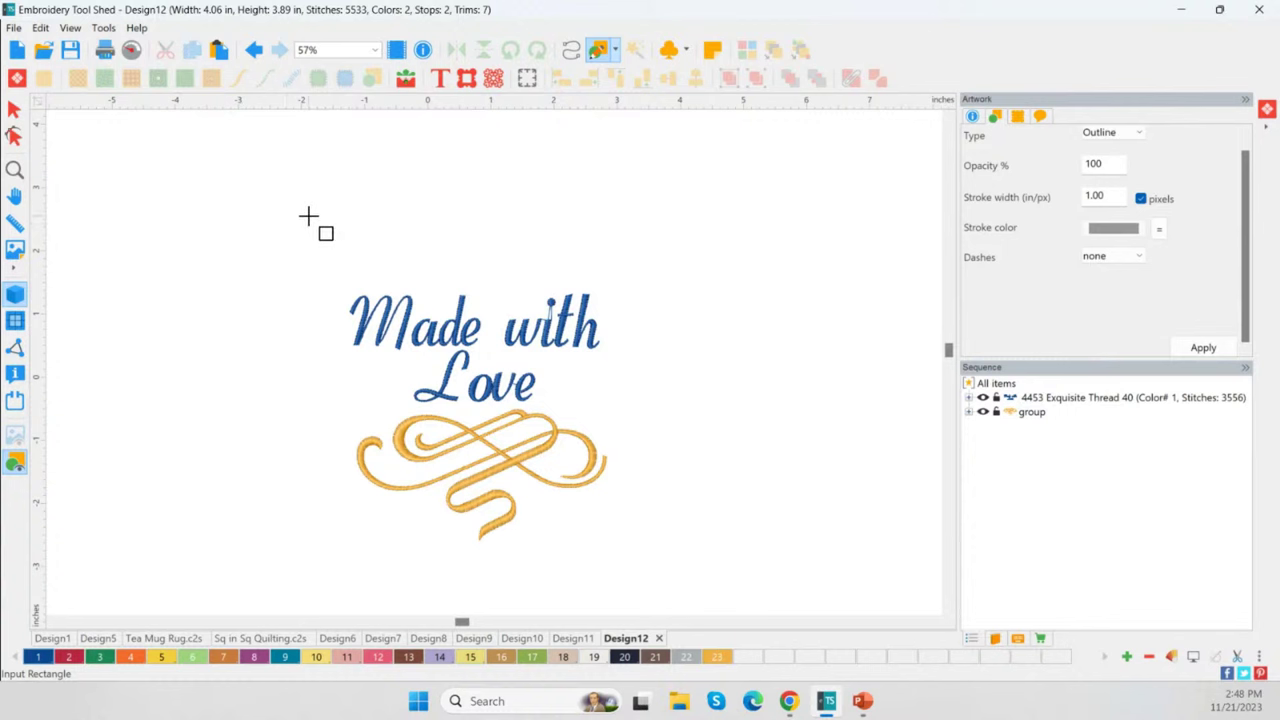
drag(309, 217, 617, 561)
click(14, 108)
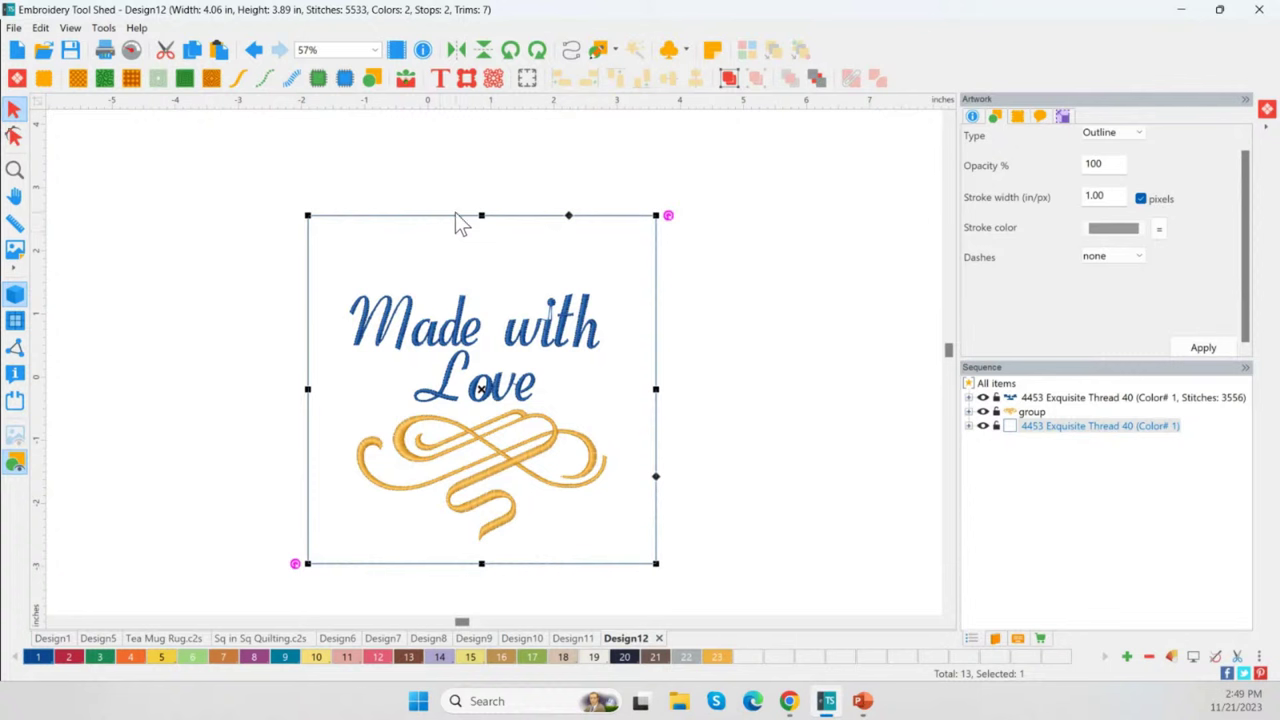
click(238, 78)
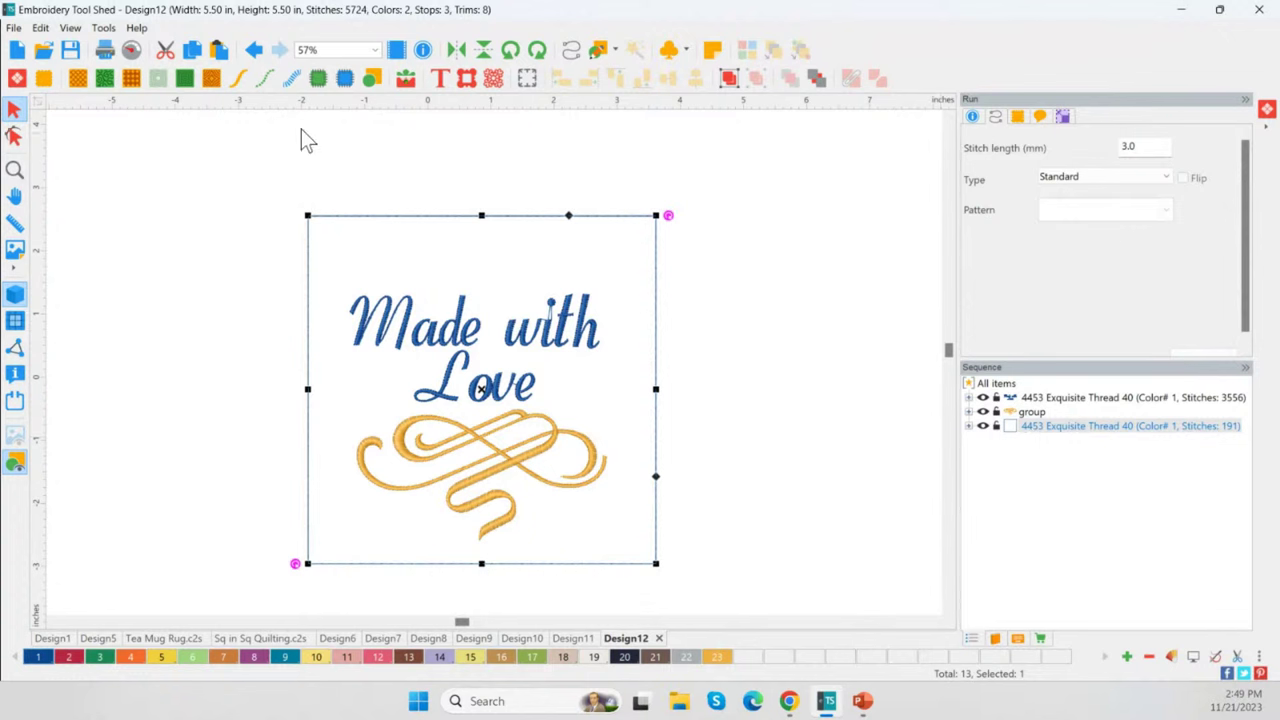
Step: Simulate the stitch-out from the lettering through the flourish to the square outline, and exit the simulation
click(132, 50)
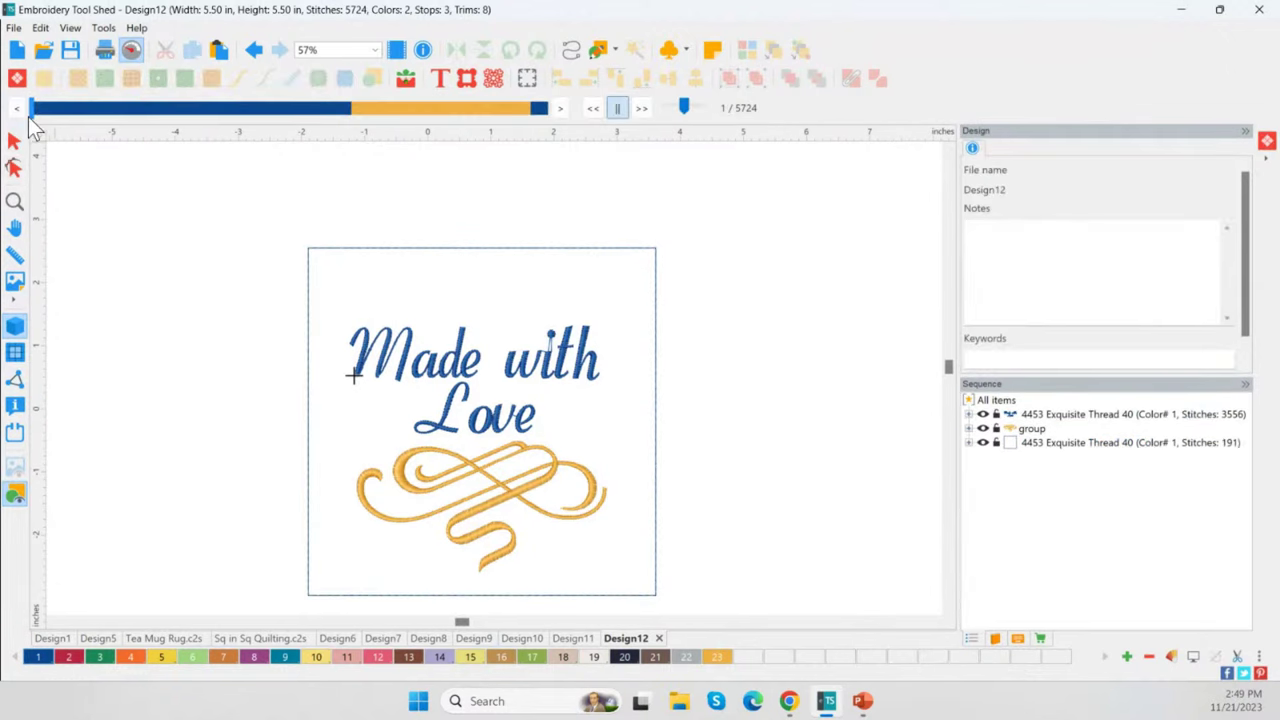
mouse_move(35, 115)
mouse_down()
mouse_move(545, 128)
mouse_move(522, 128)
mouse_up()
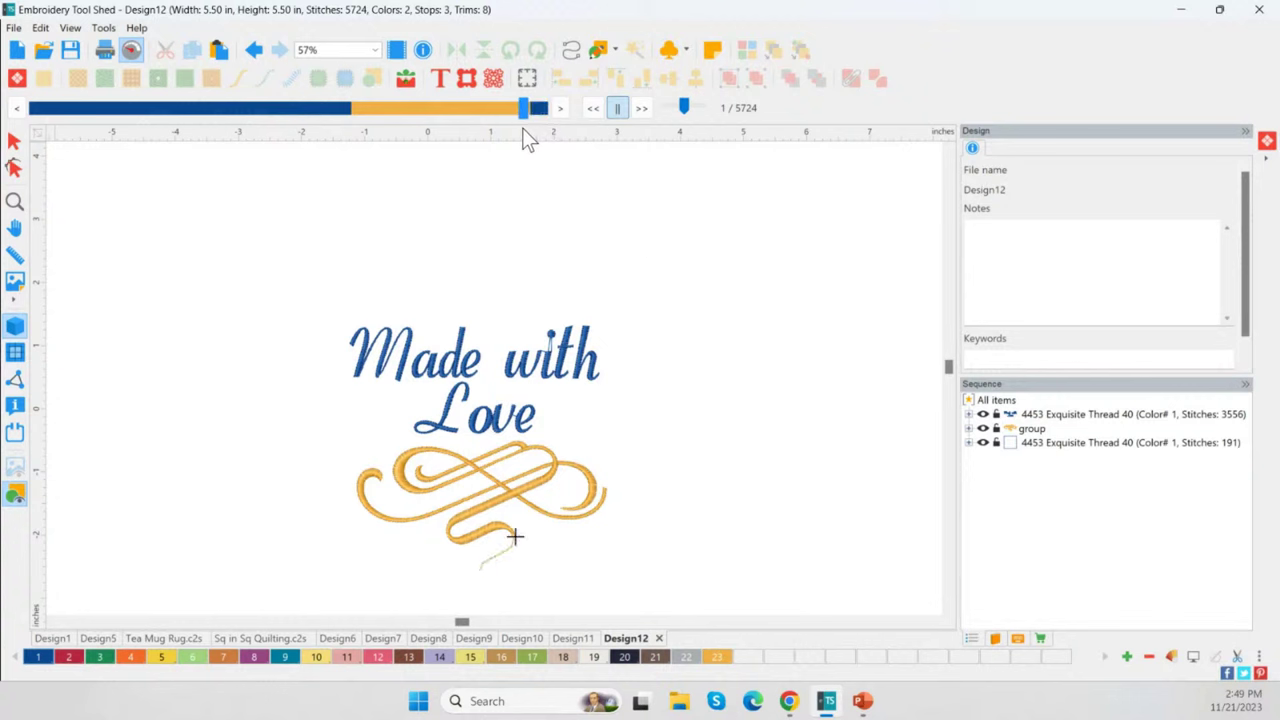
drag(524, 128, 545, 129)
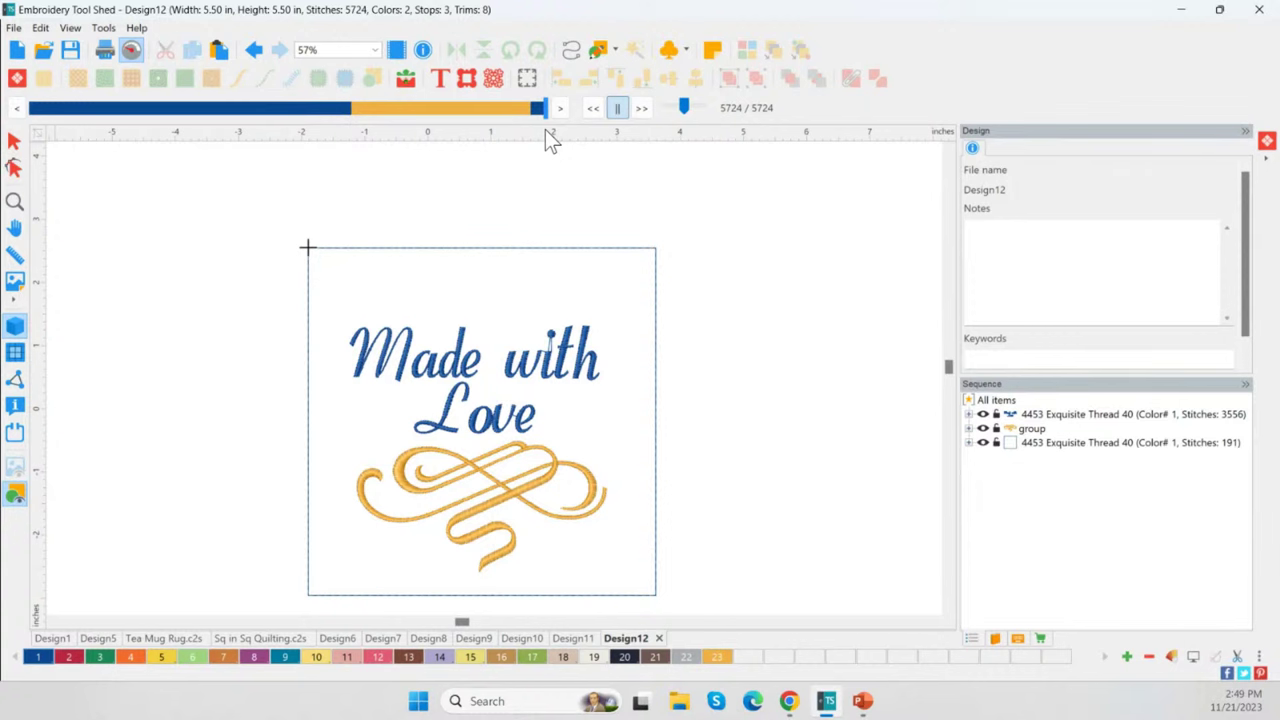
key(Escape)
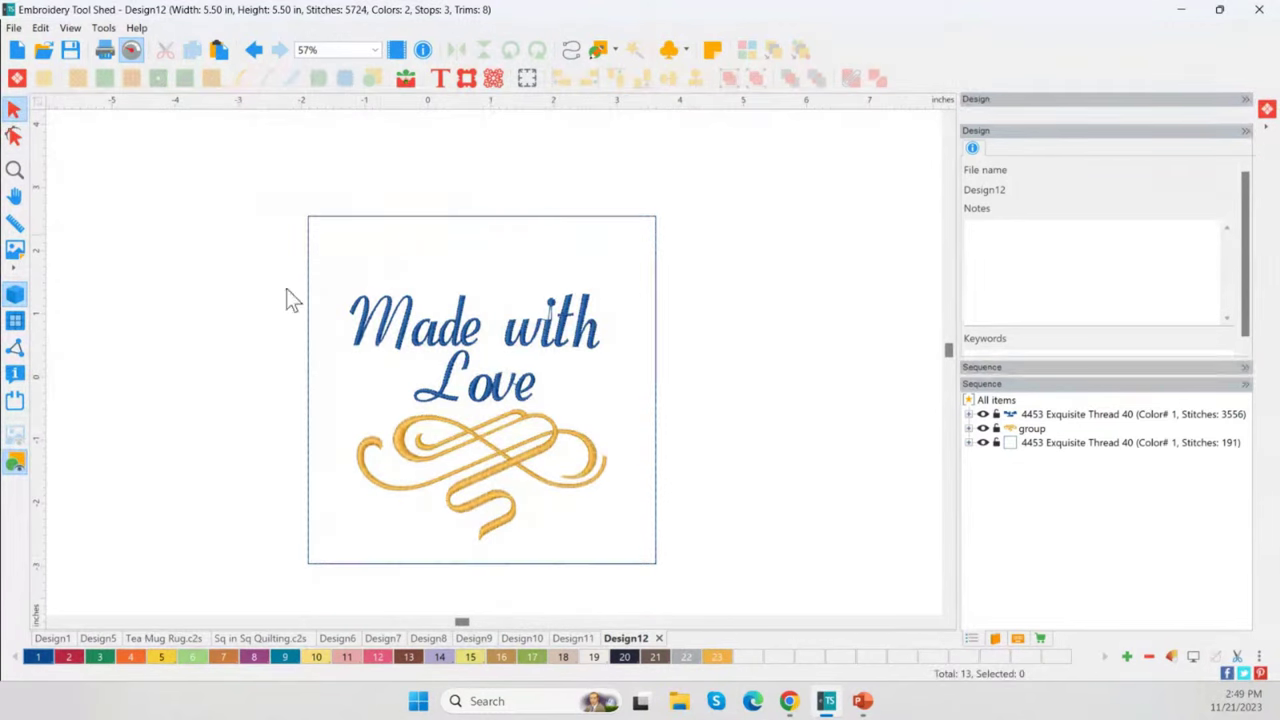
click(470, 217)
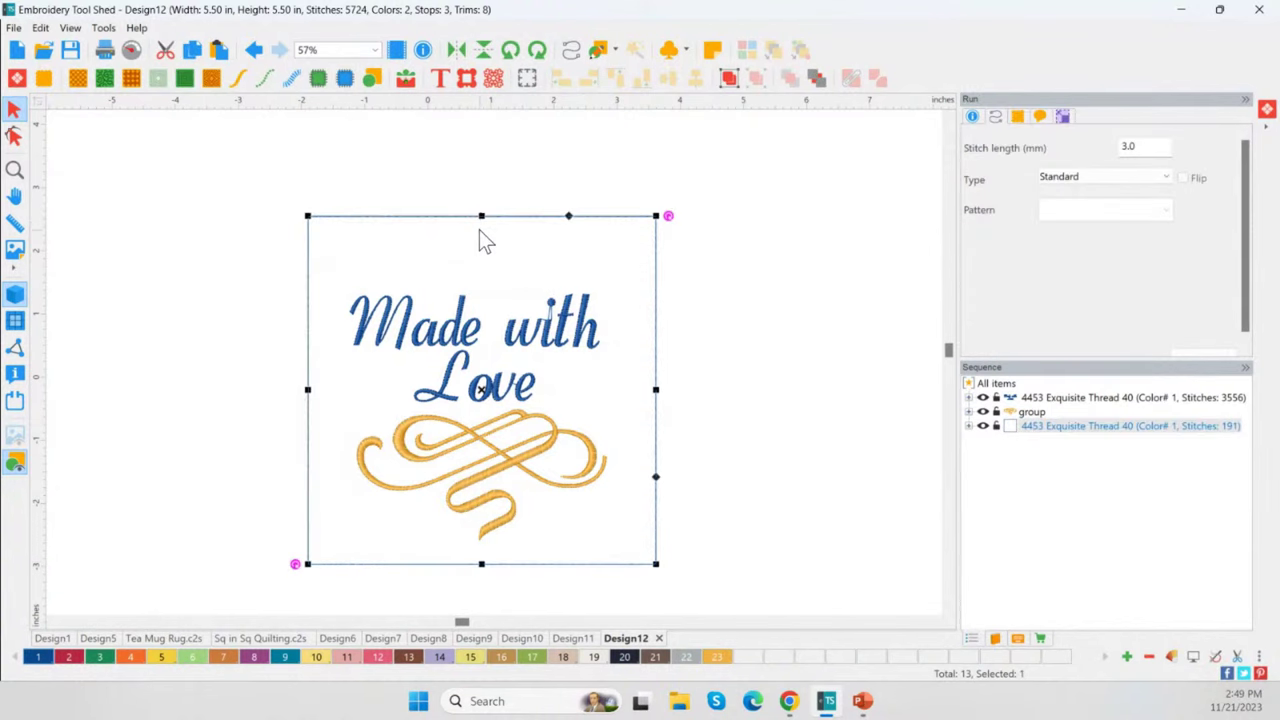
click(496, 592)
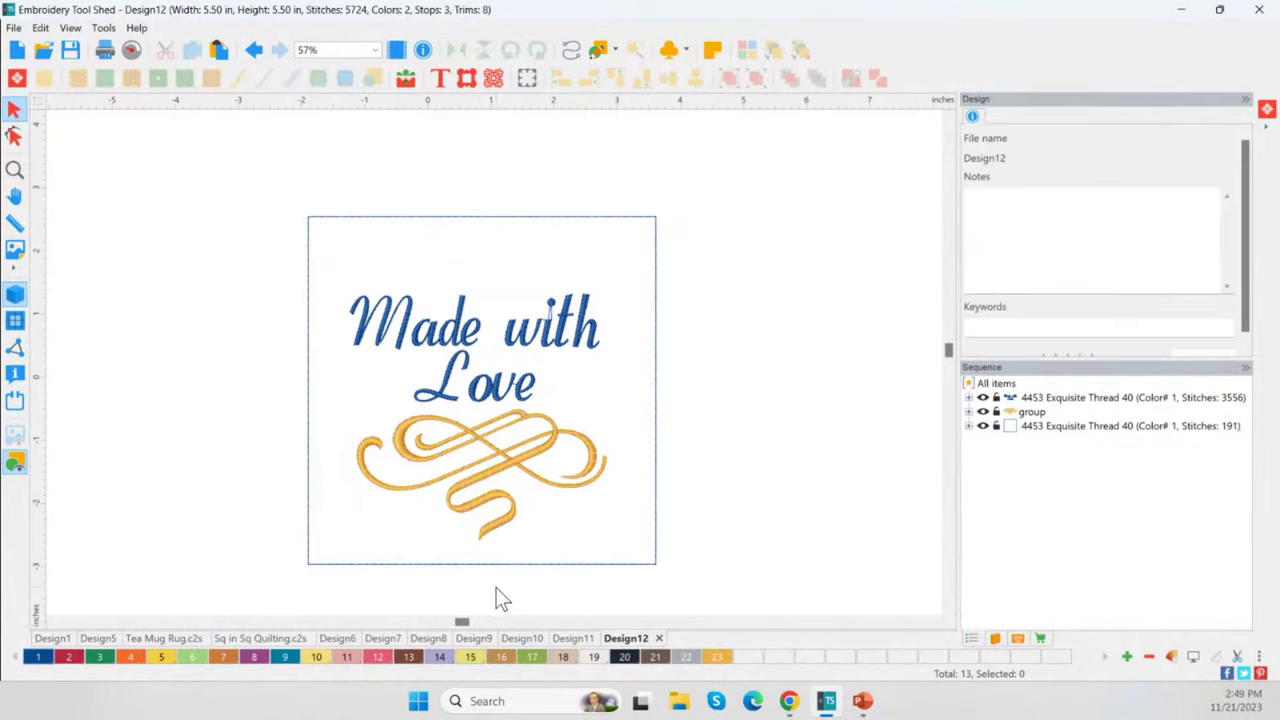
click(470, 565)
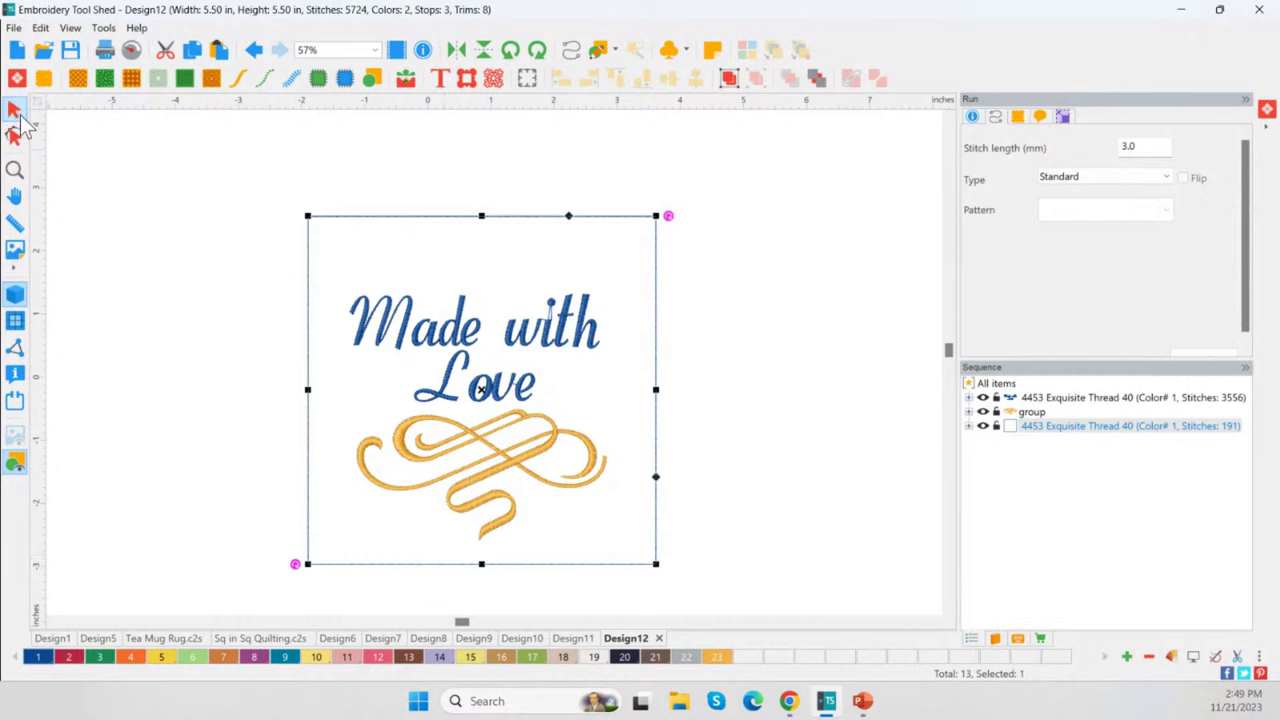
Step: Digitize an open run just outside the square outline, starting and ending on the bottom edge with a gap between its ends
click(571, 51)
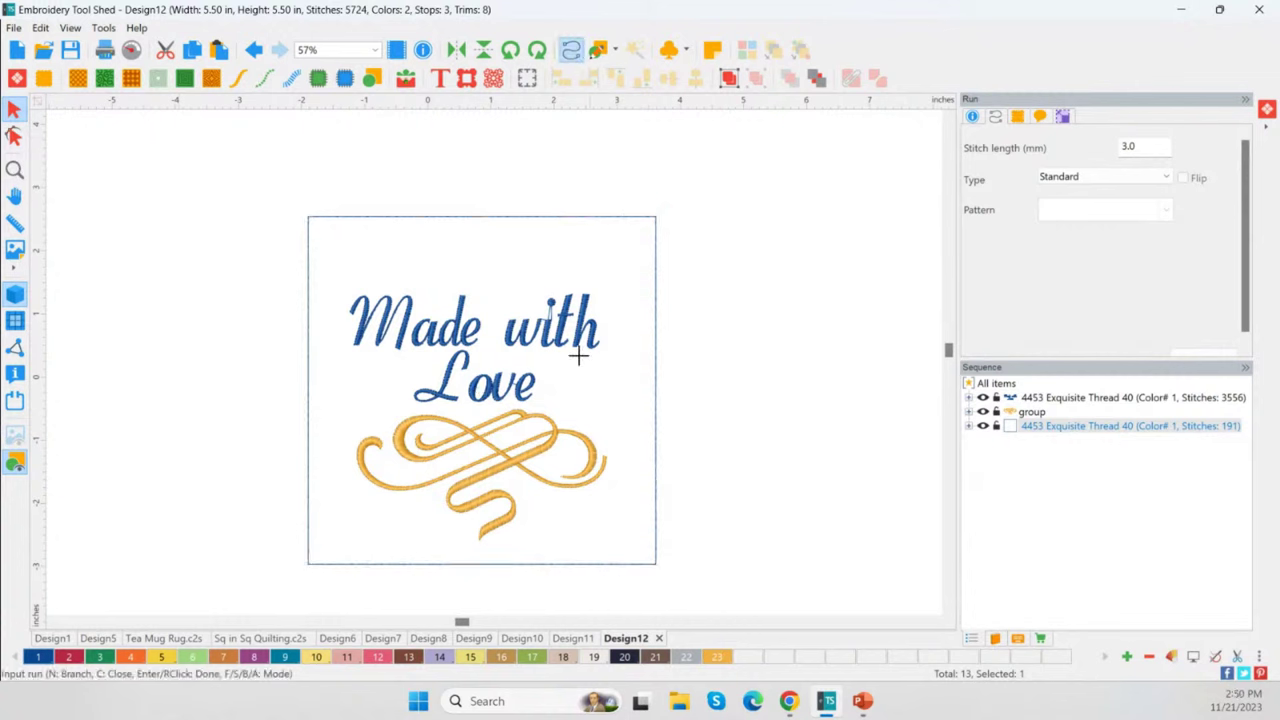
click(421, 572)
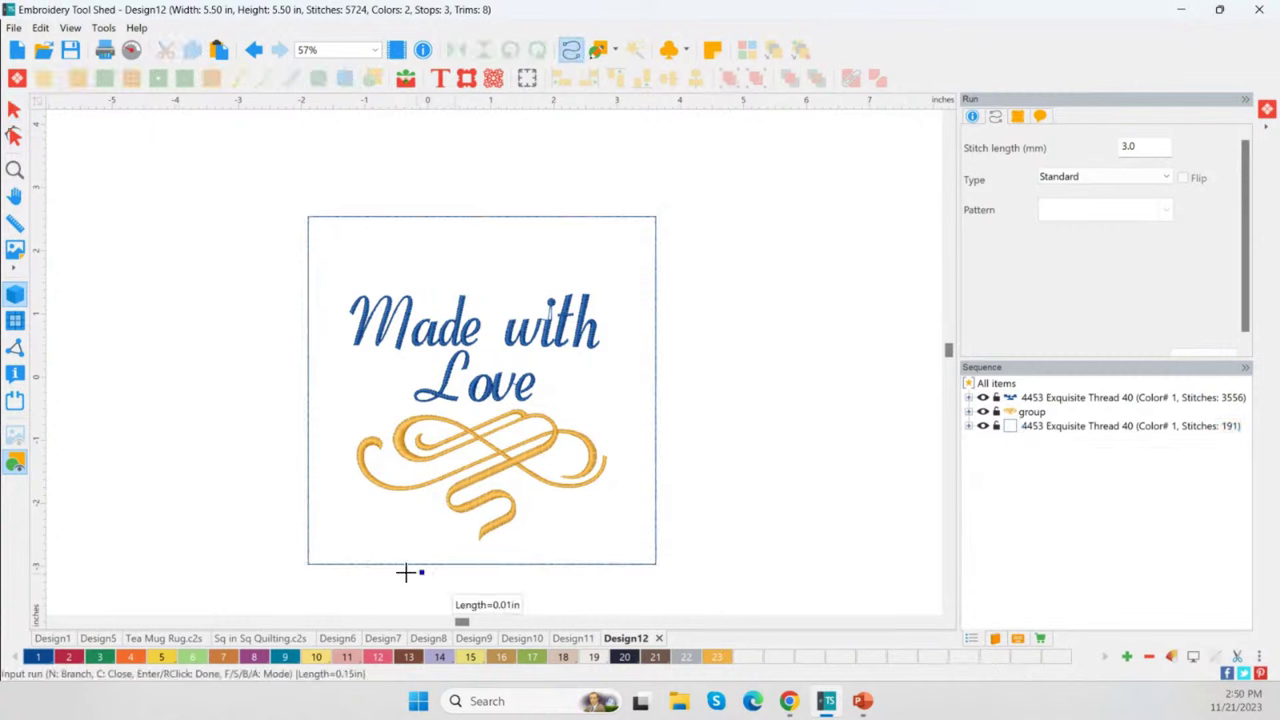
click(309, 573)
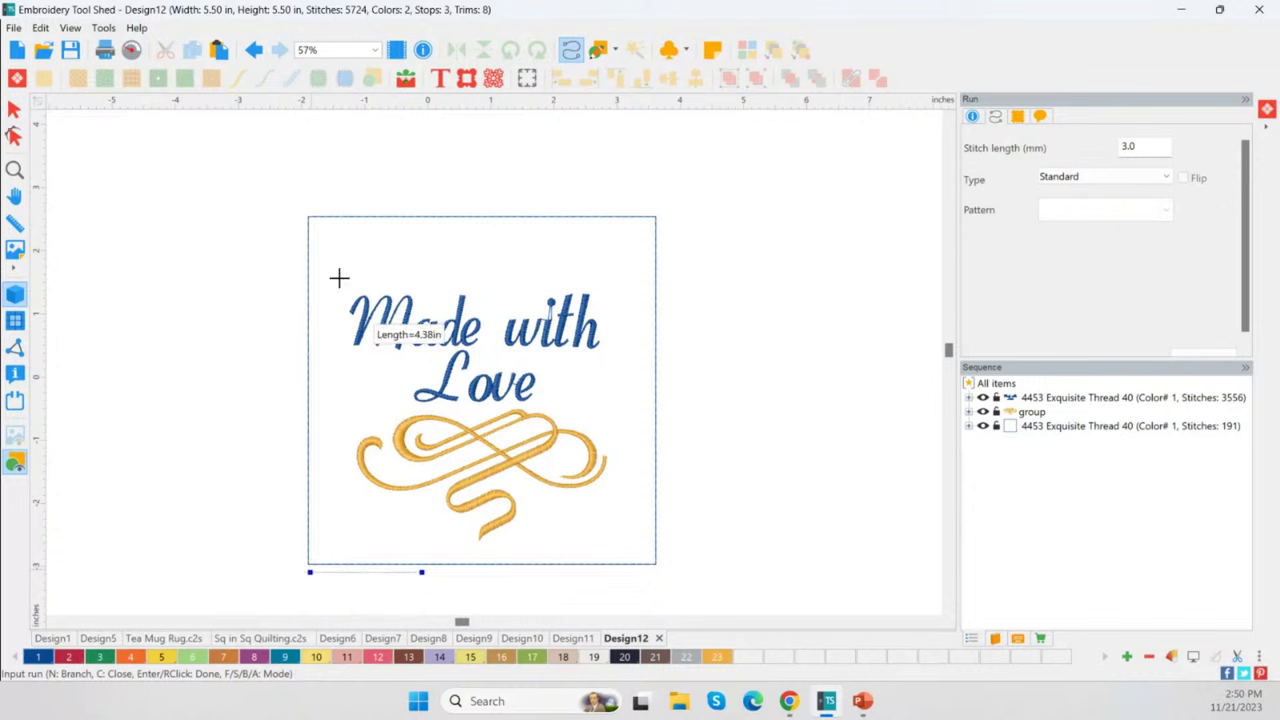
click(309, 211)
click(661, 211)
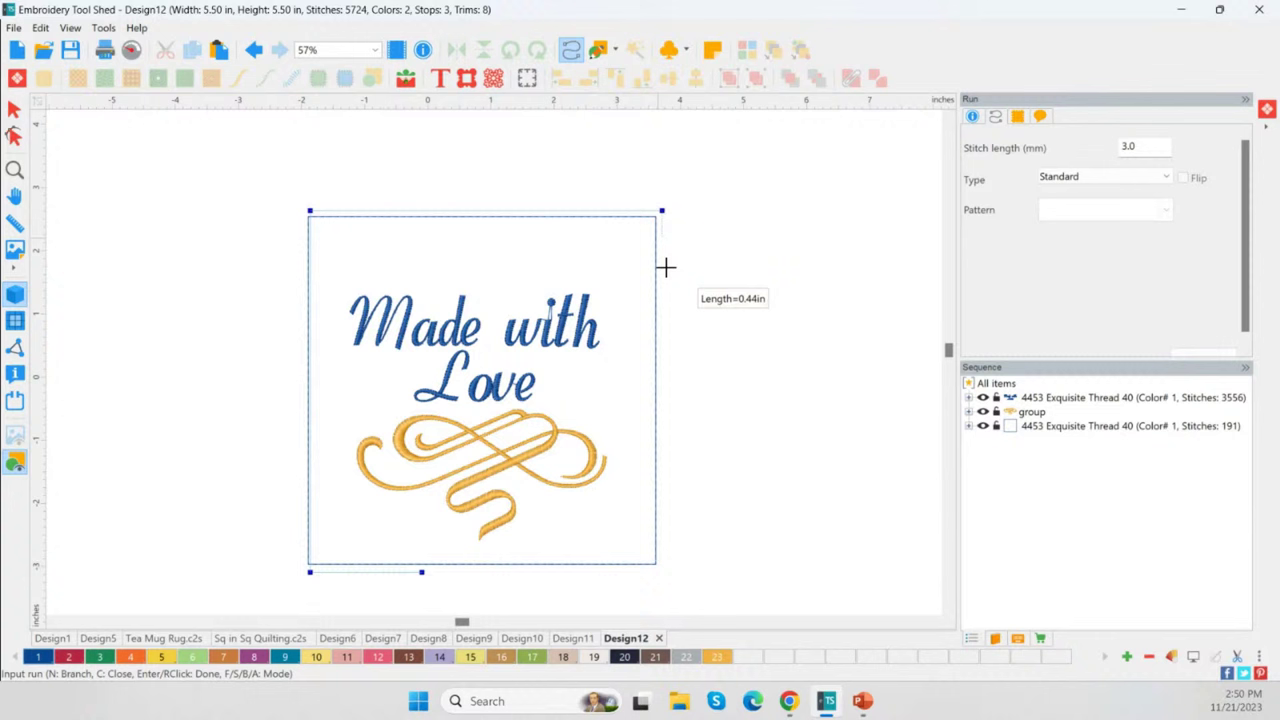
click(661, 567)
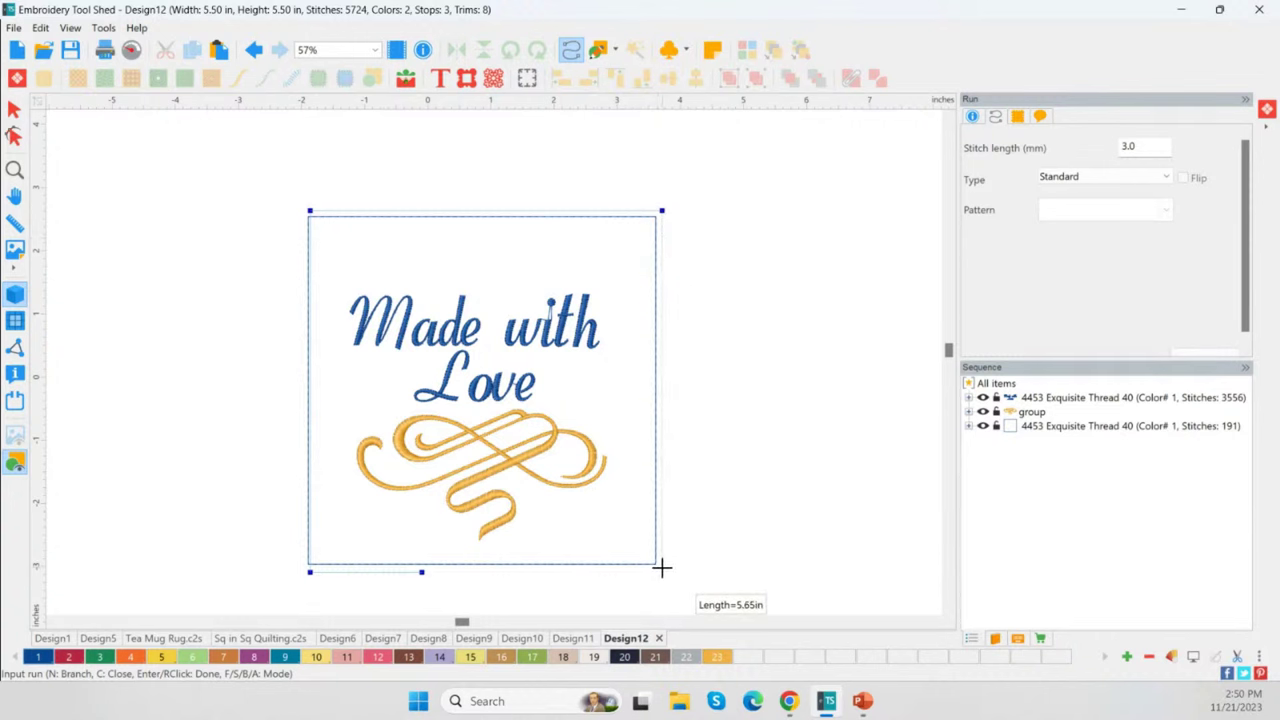
click(506, 574)
key(Return)
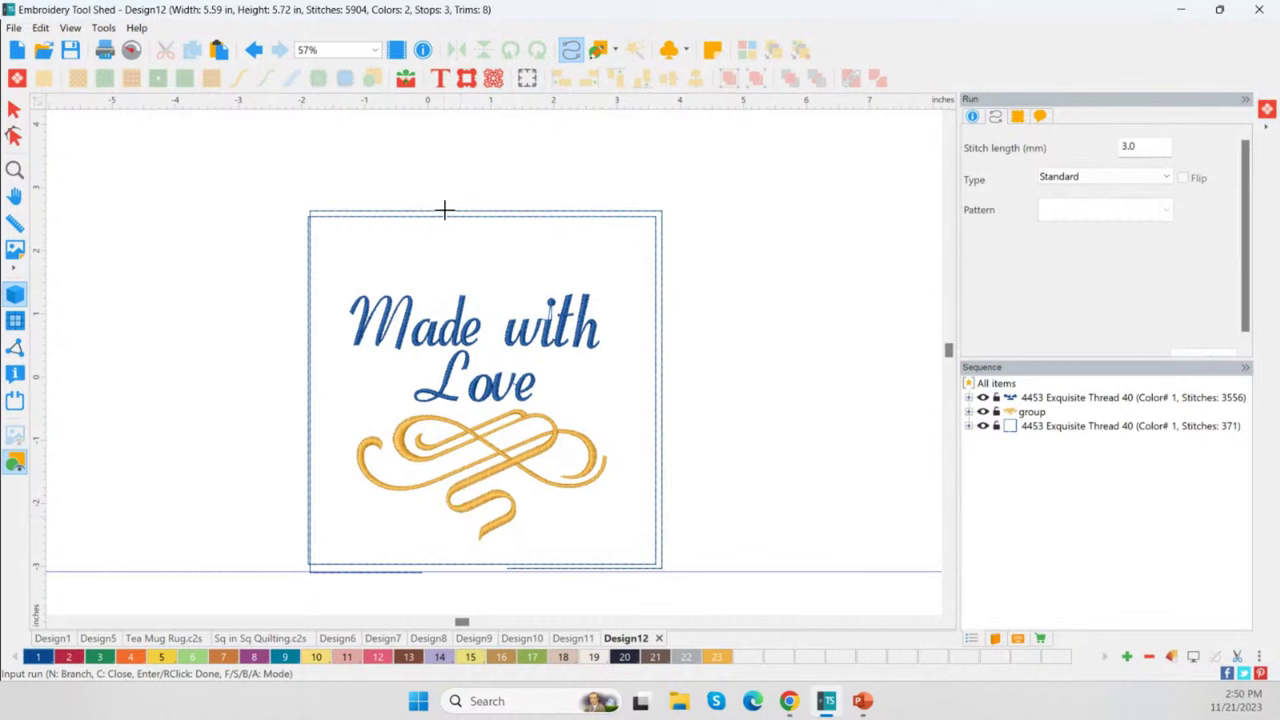
Step: Place a horizontal guide above the square outline, finish the open outer run, and remove that guide again
drag(460, 102, 449, 175)
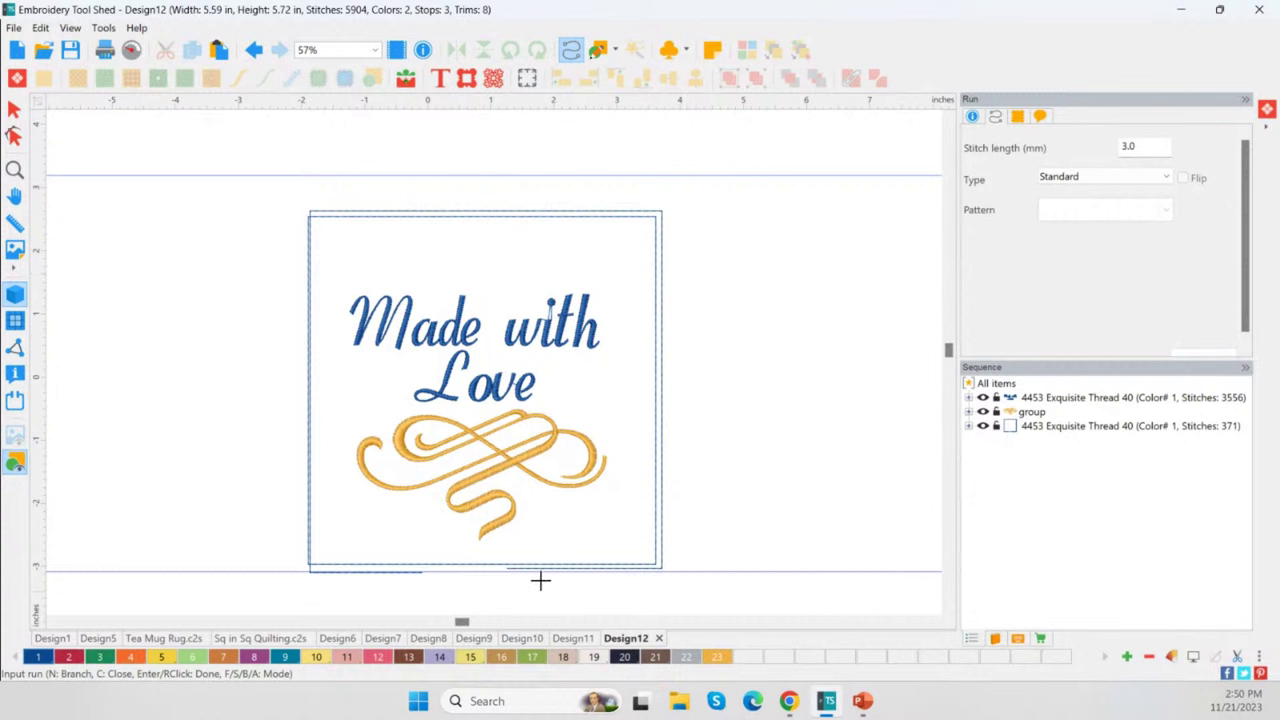
click(17, 330)
click(22, 110)
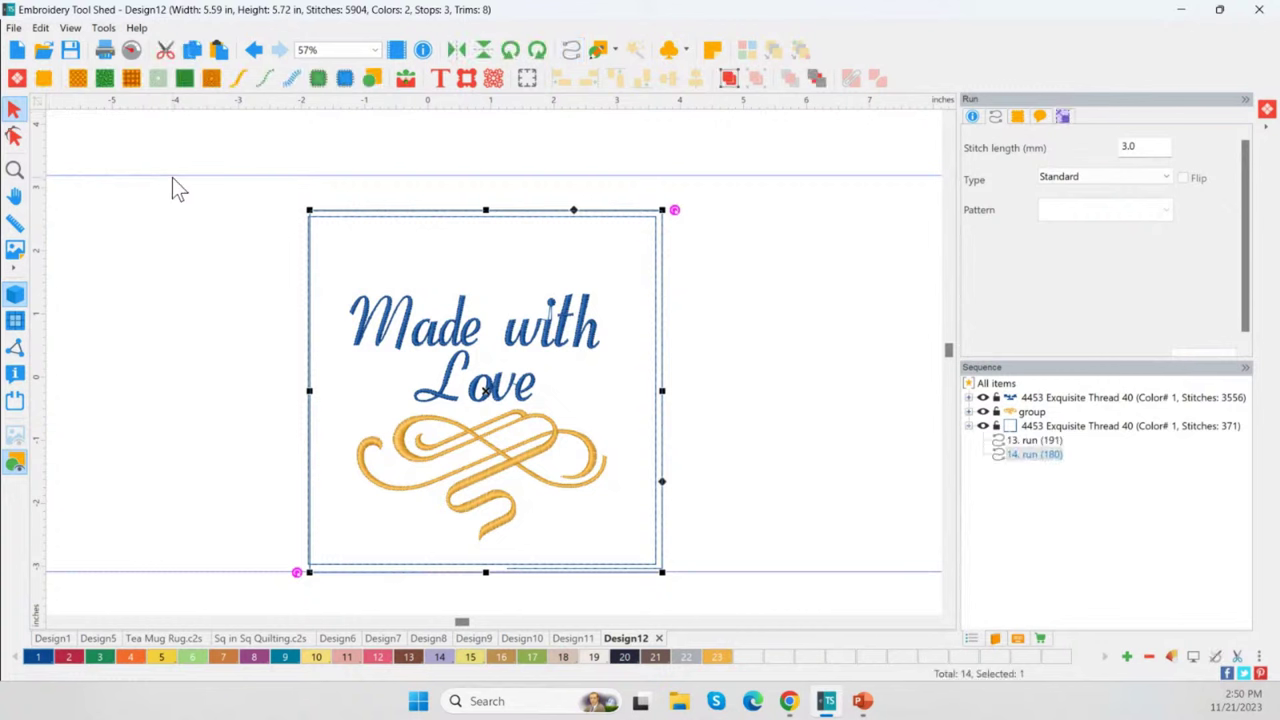
right_click(176, 176)
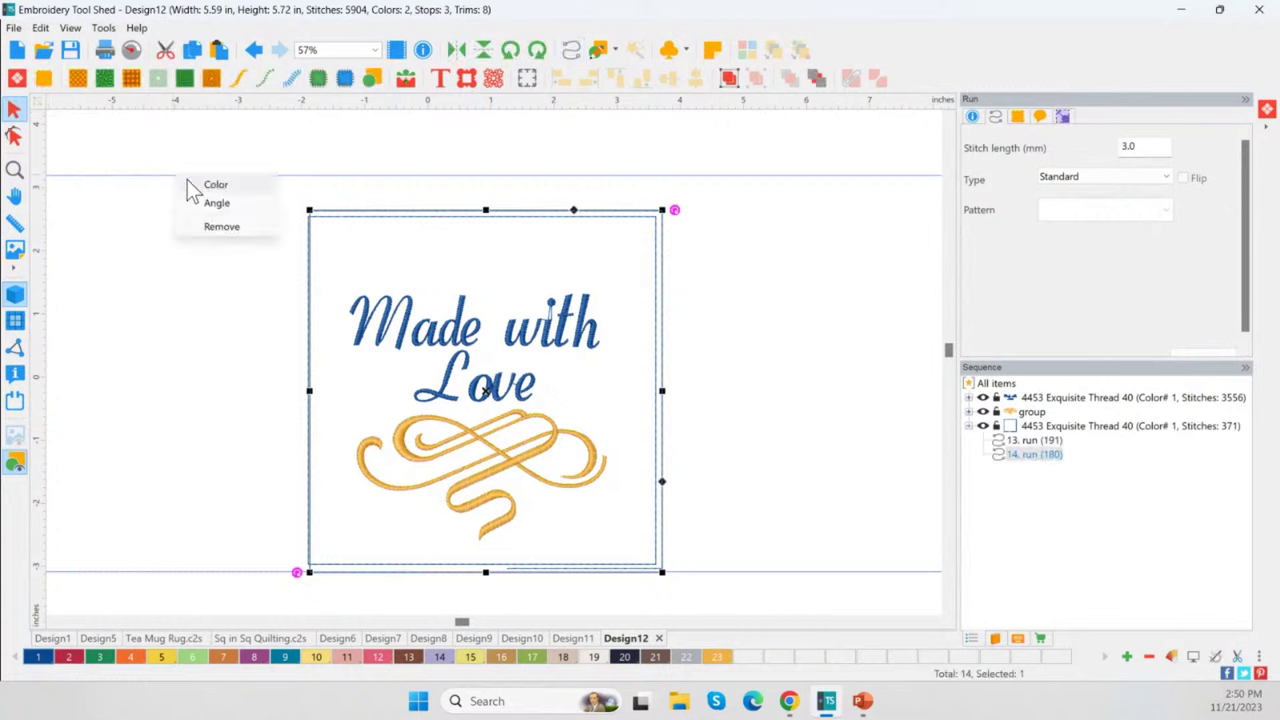
click(218, 226)
Step: Remove the horizontal guide below the square and delete the open run just outside the square outline
right_click(238, 573)
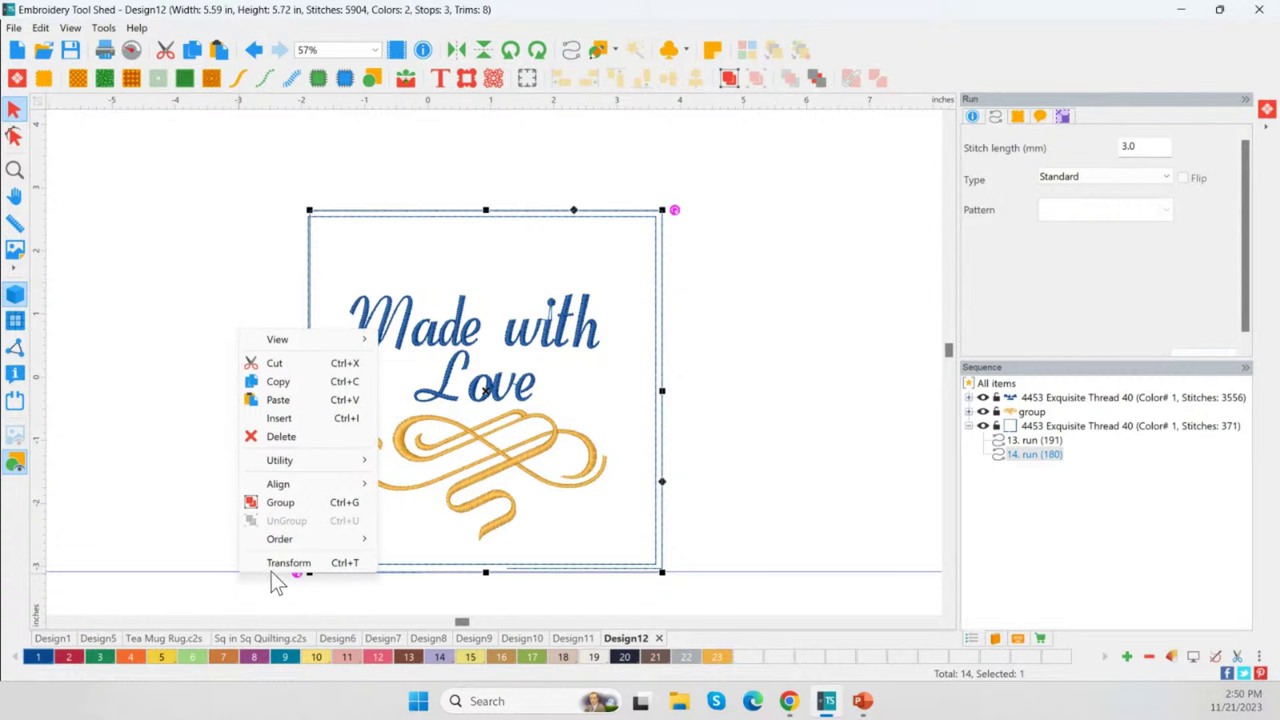
right_click(208, 573)
click(250, 622)
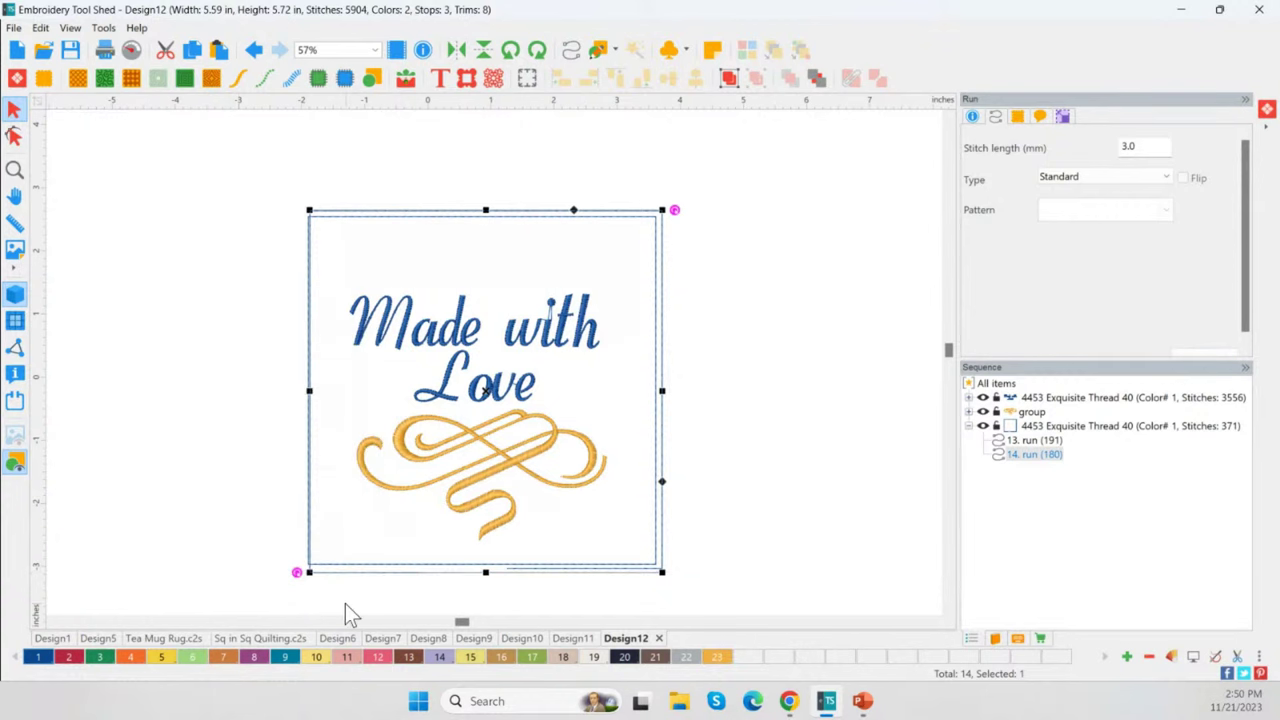
key(Delete)
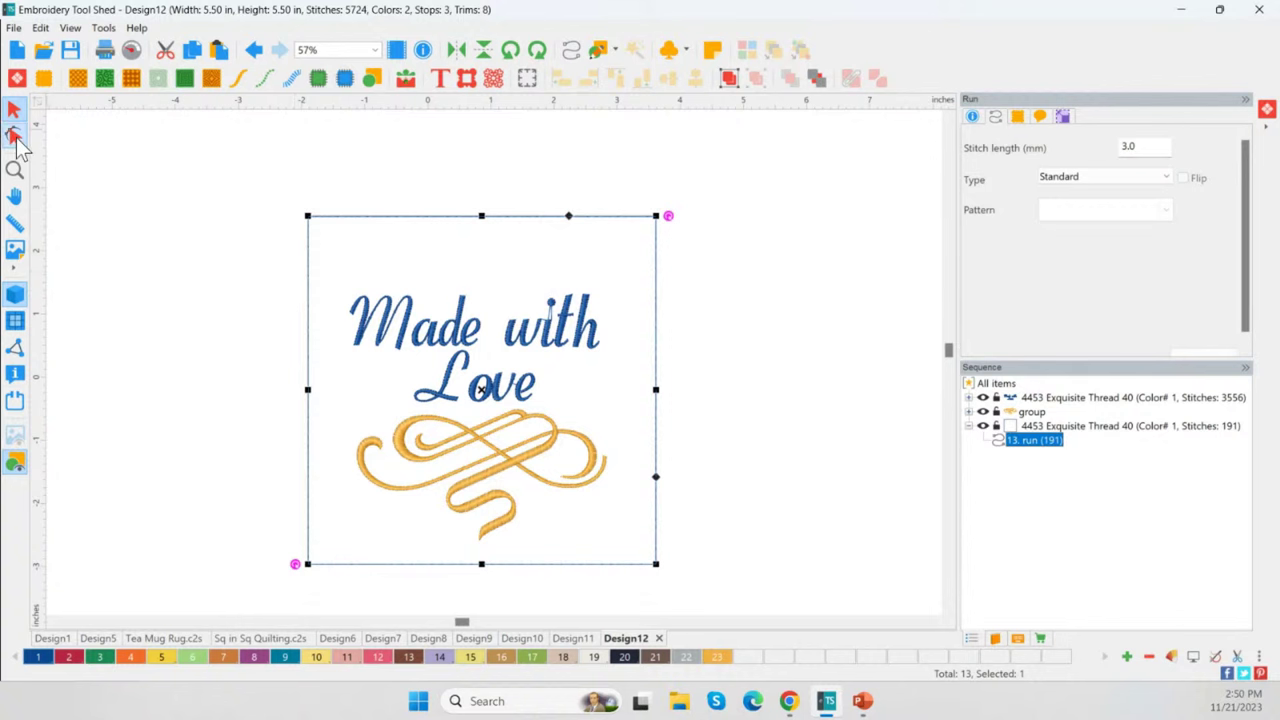
Step: Add two outline points on the bottom edge of the square run, one on each side of its centre
click(15, 137)
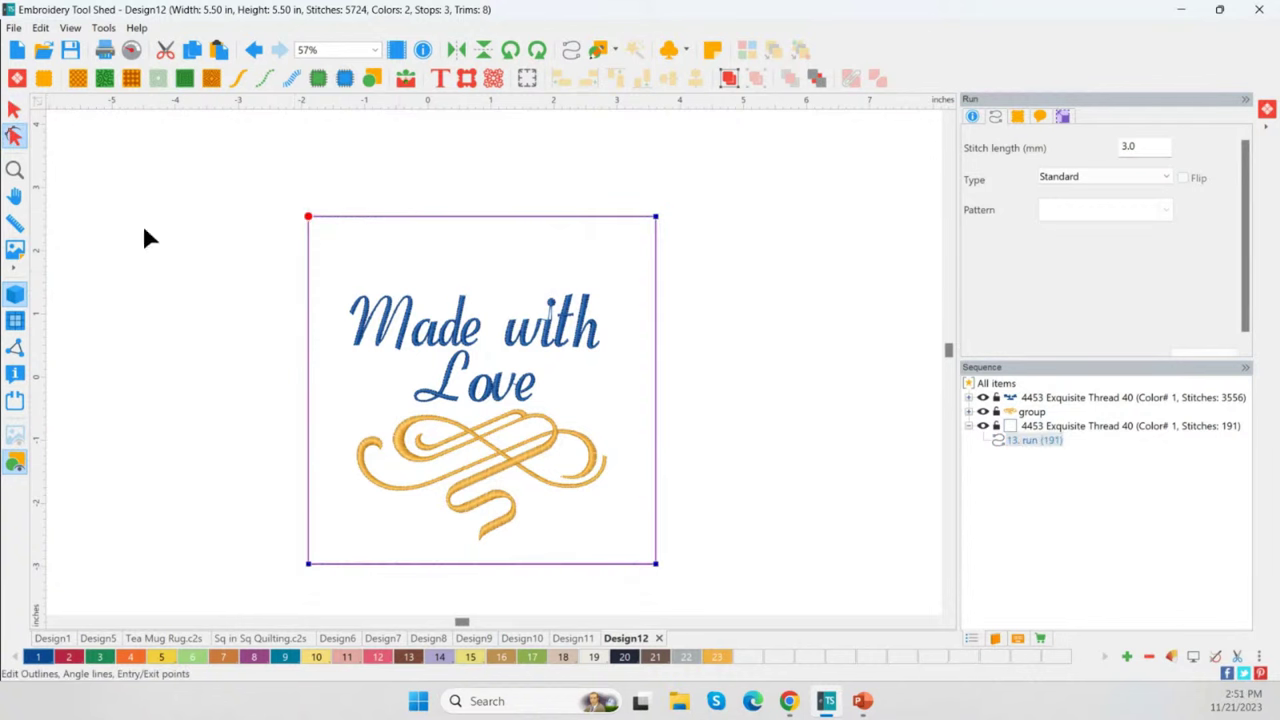
click(400, 565)
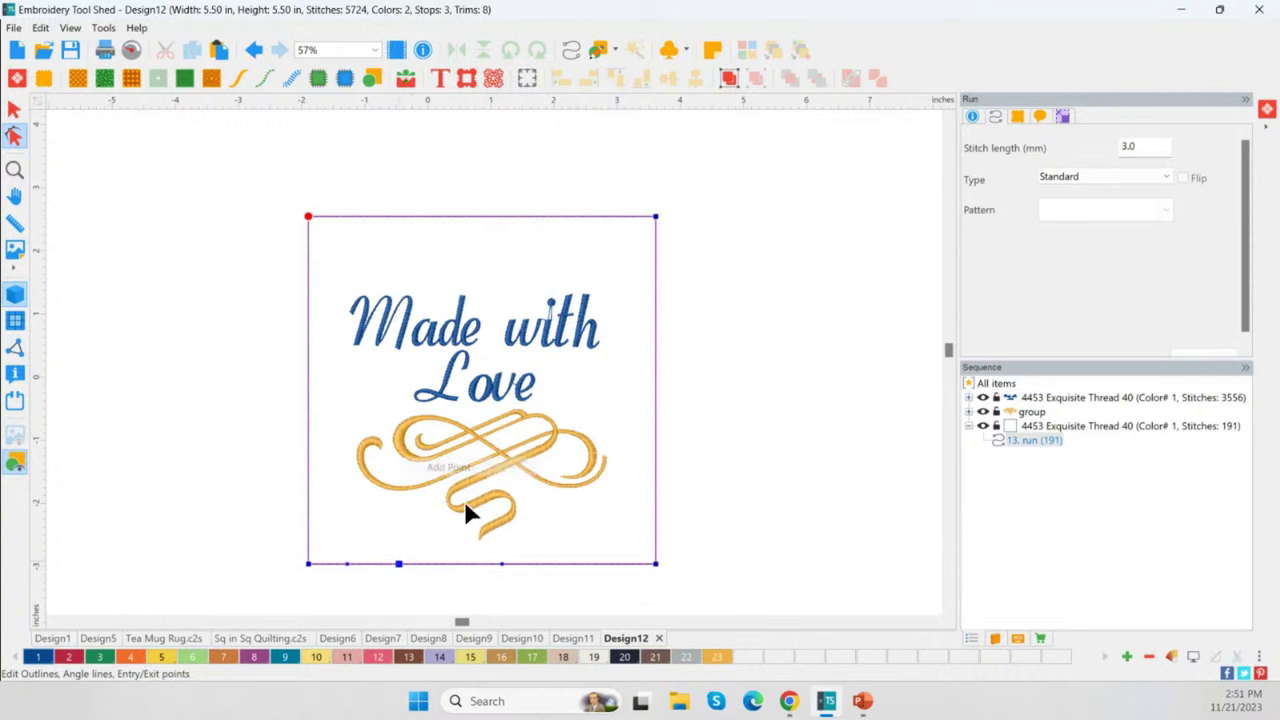
click(549, 564)
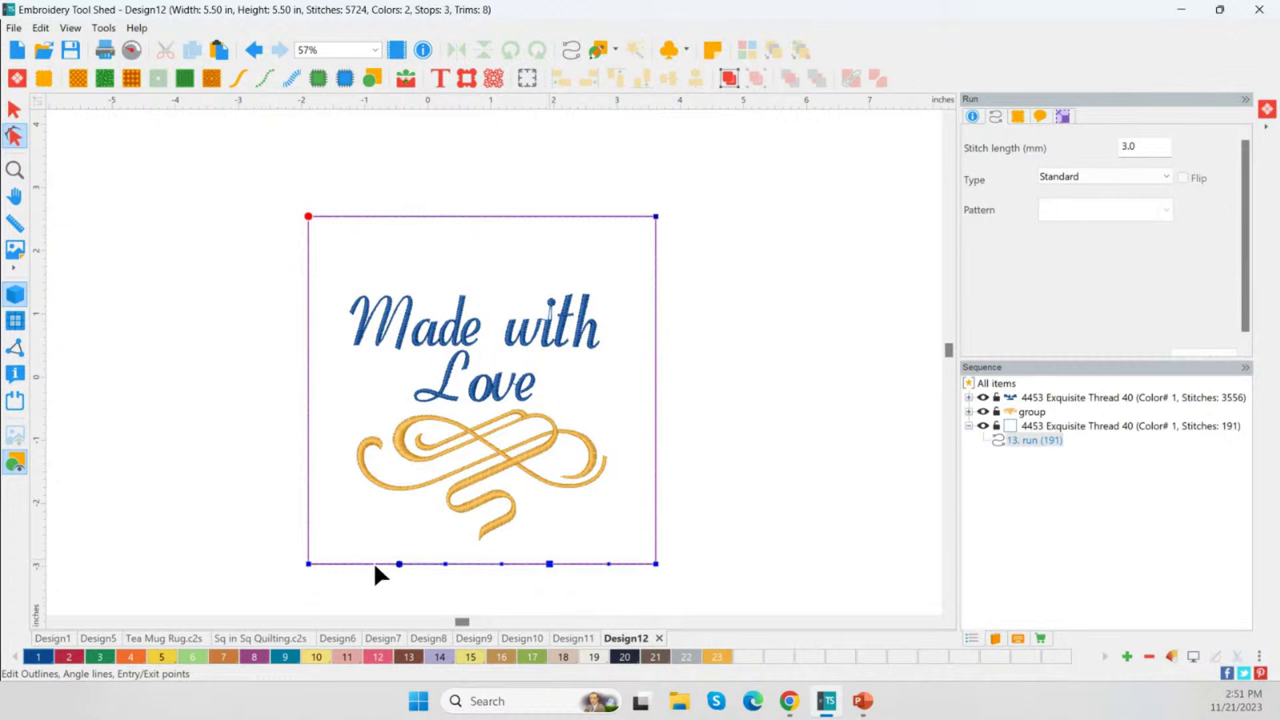
click(14, 109)
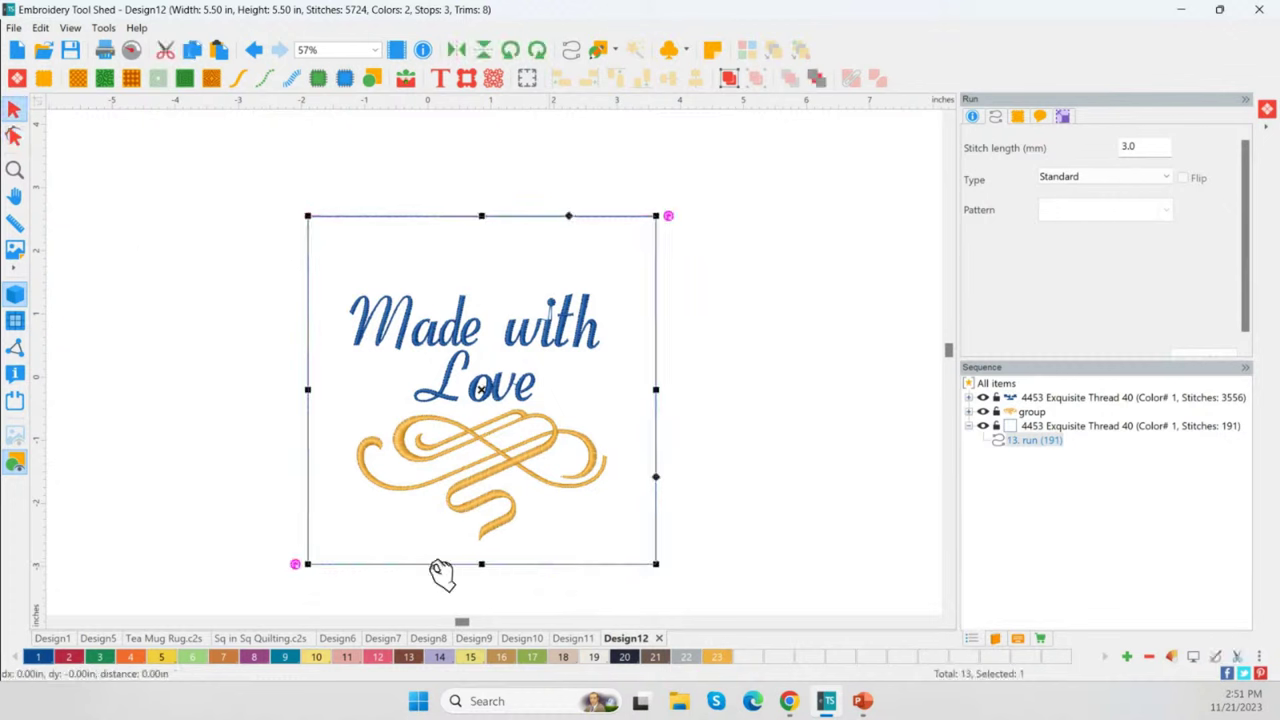
click(14, 136)
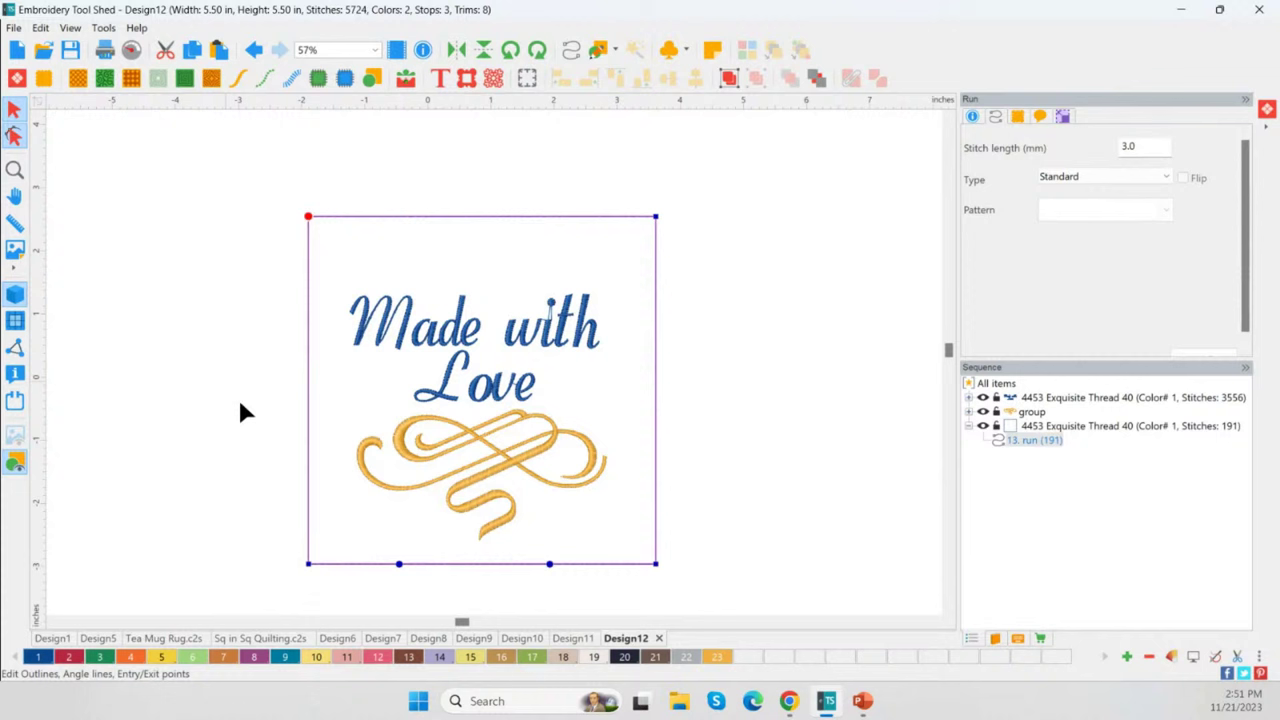
Step: Split the square outline at the left one of the two points added on its bottom edge
right_click(398, 564)
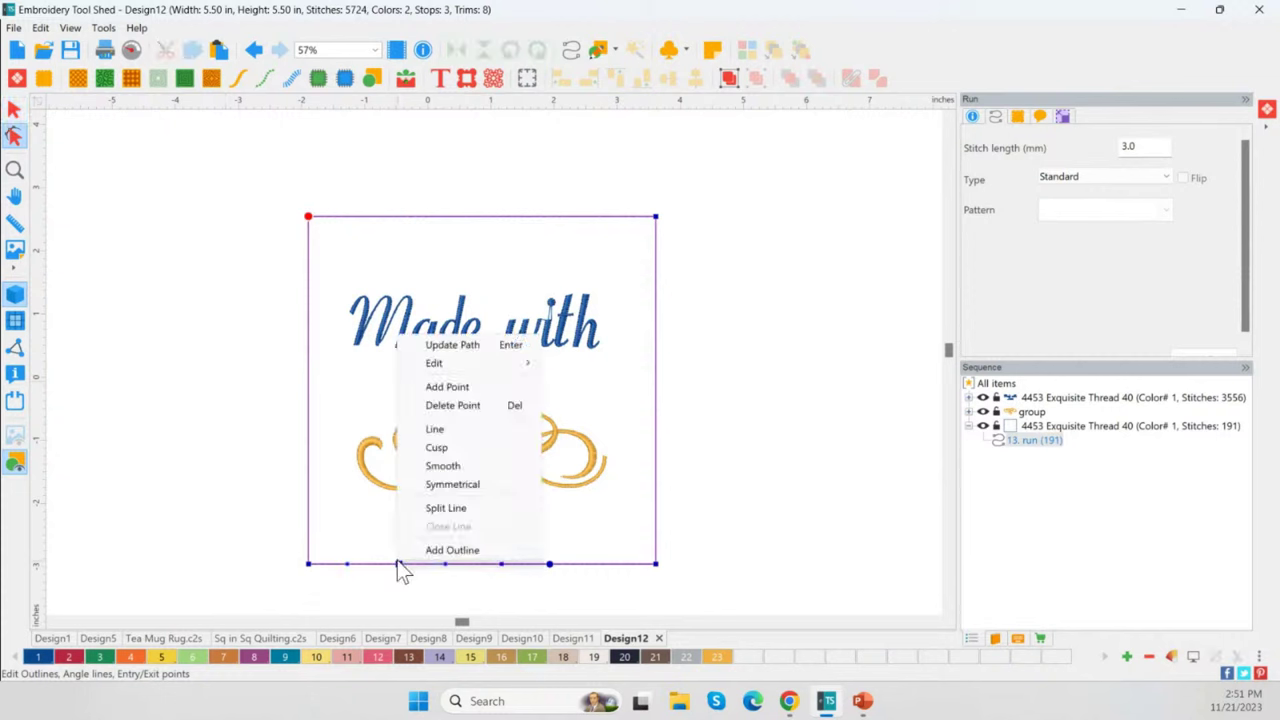
click(466, 510)
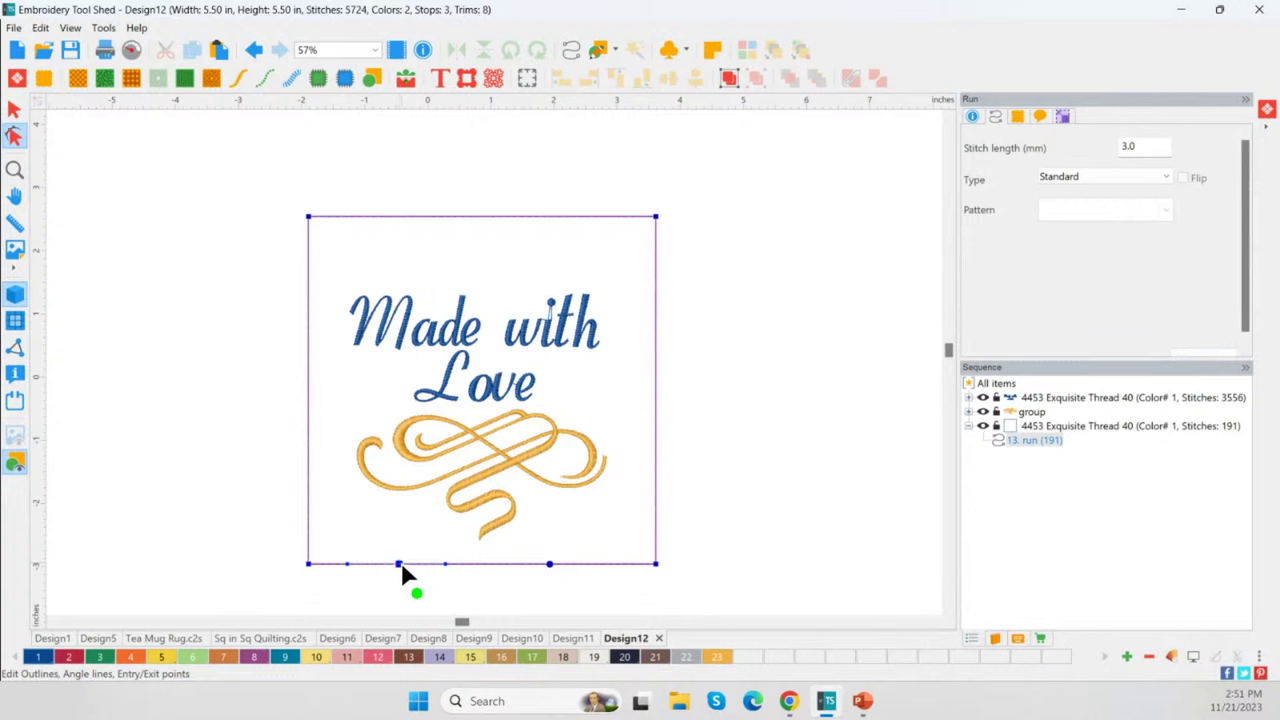
click(14, 108)
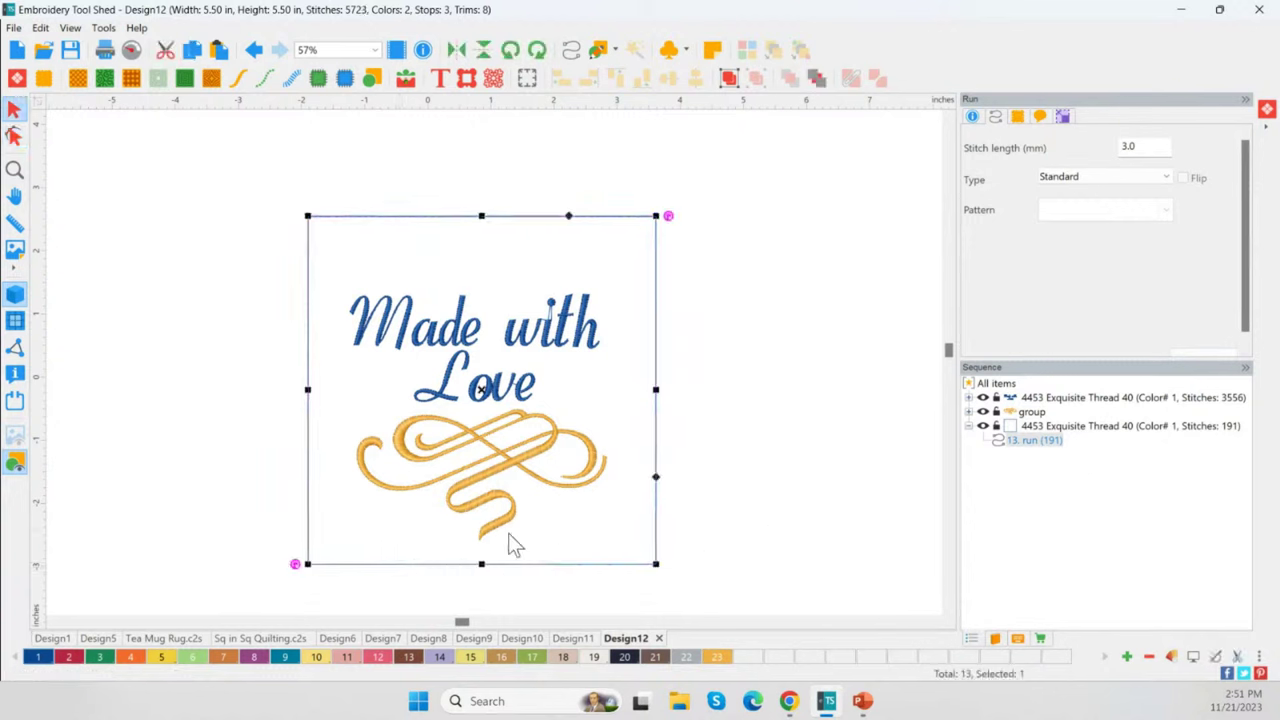
click(15, 136)
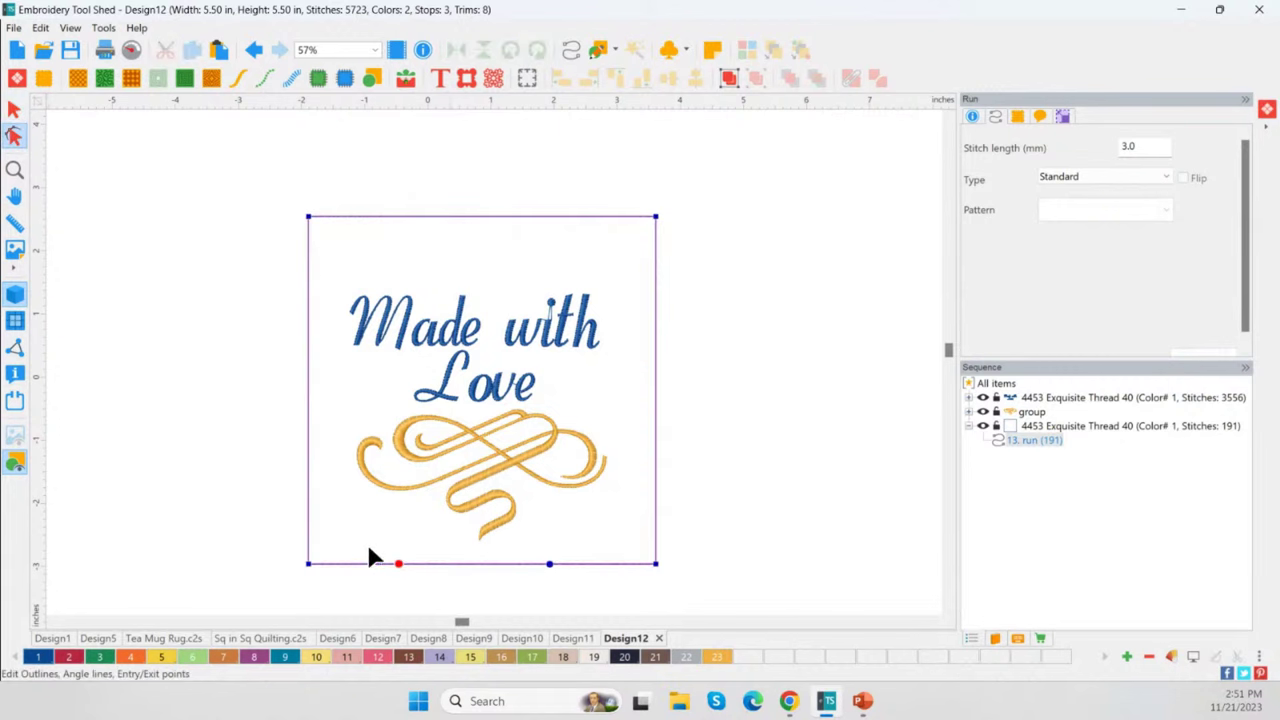
Step: Pull the two overlapping ends apart at the split to separate them, and move the left end back onto the bottom edge
click(15, 170)
drag(354, 506, 450, 612)
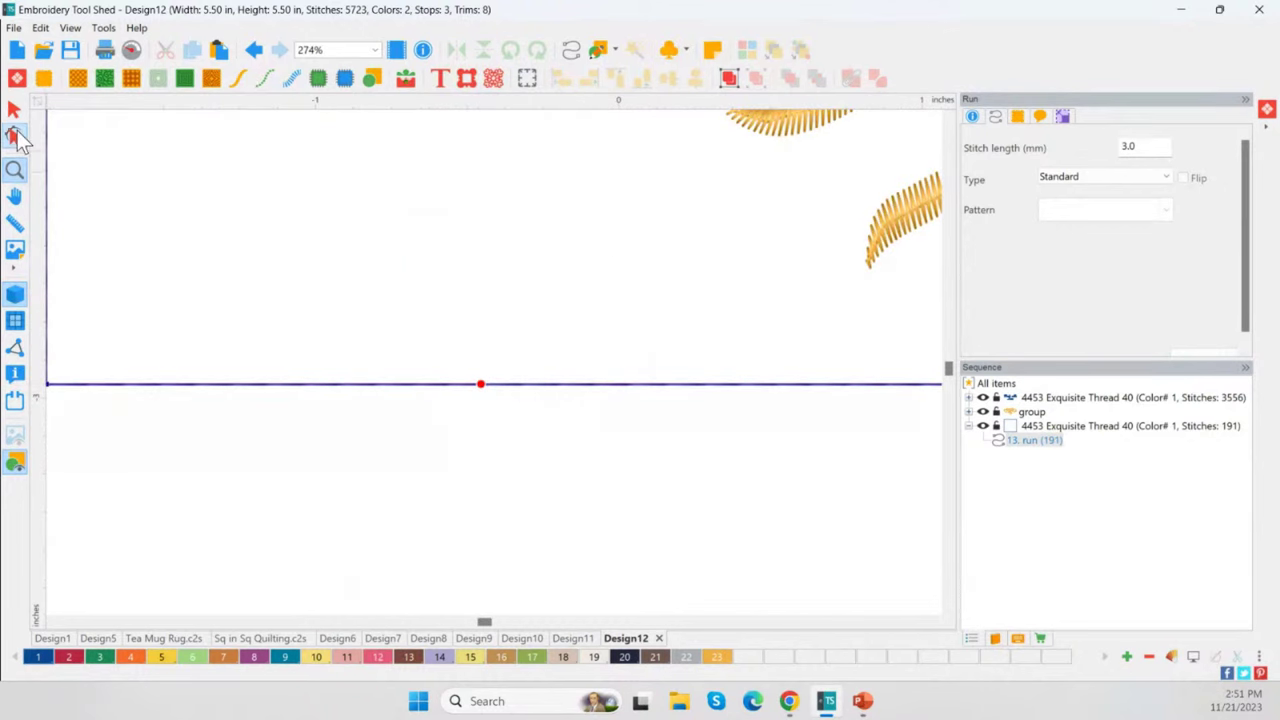
click(14, 135)
click(481, 385)
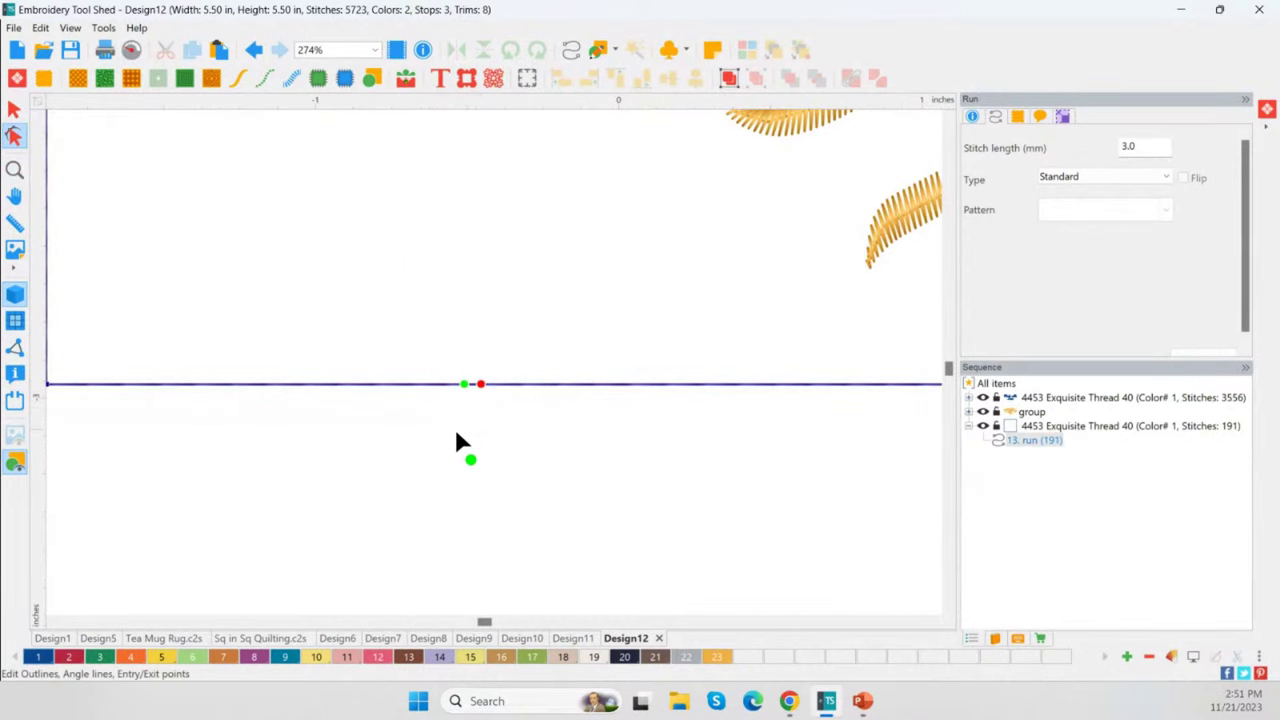
drag(481, 385, 523, 456)
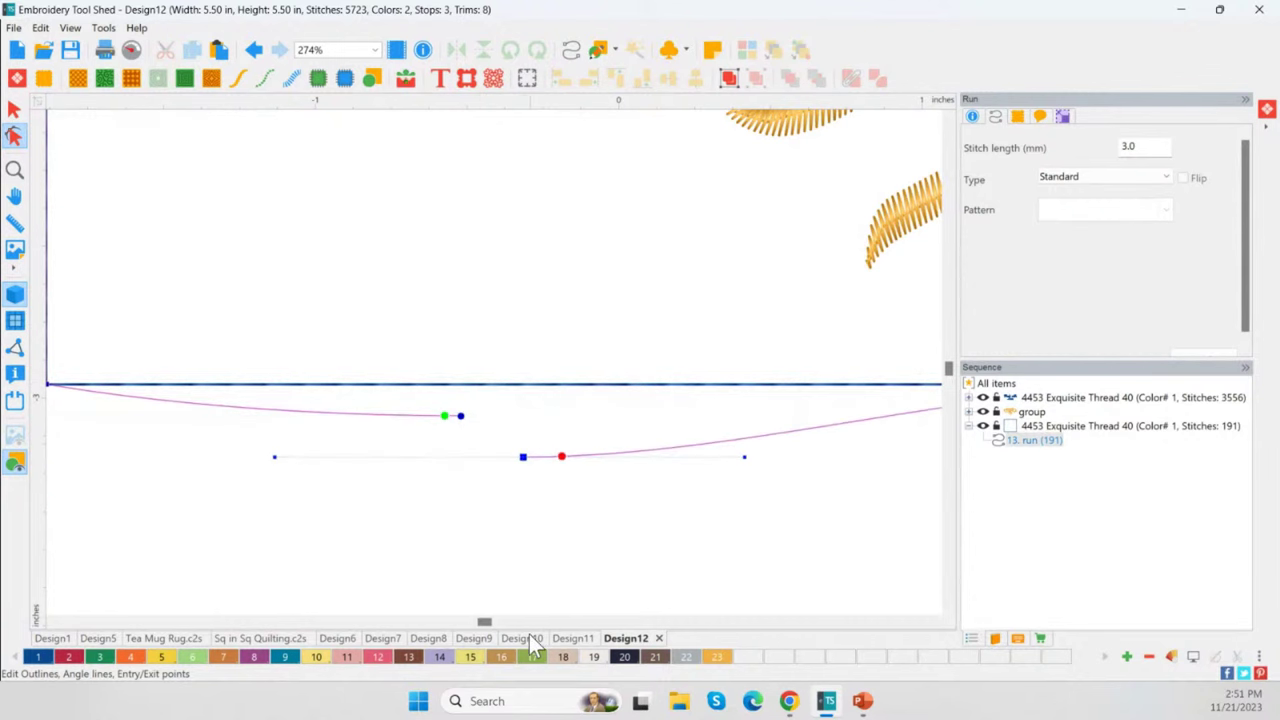
drag(466, 423, 480, 393)
Step: Delete the loose end point so the segment between the two added points is removed from the bottom edge
click(523, 456)
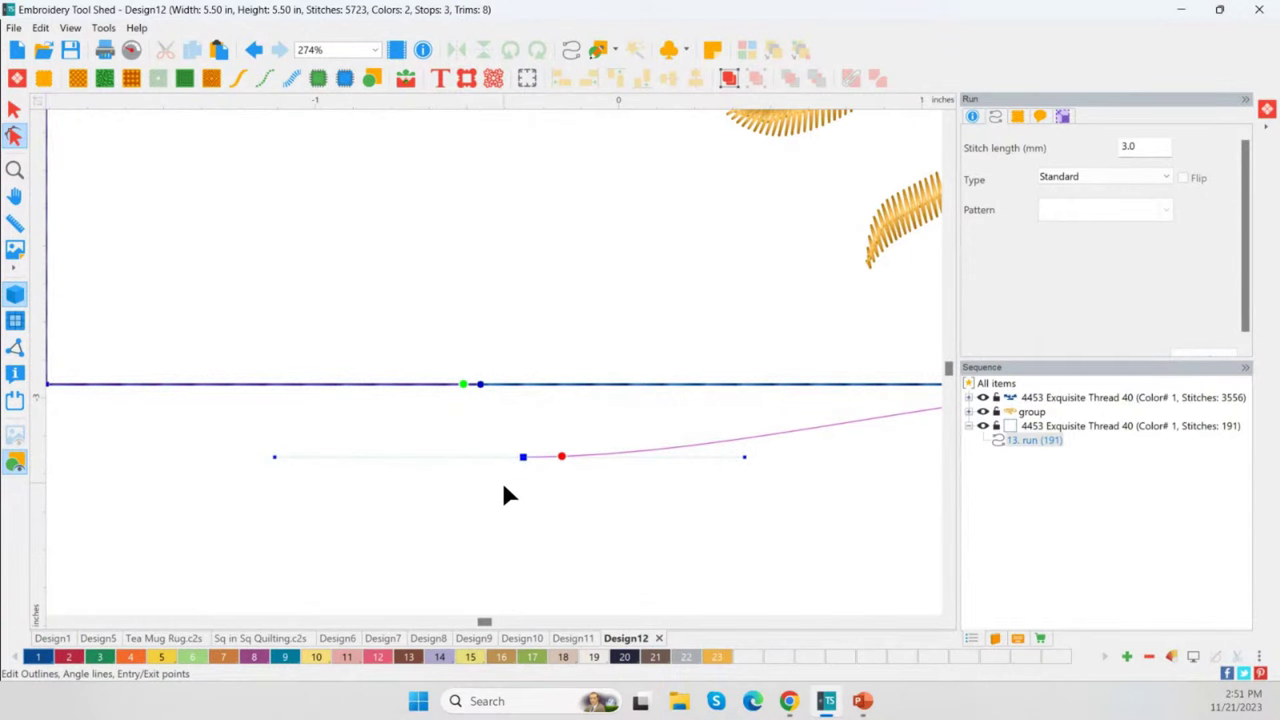
scroll(503, 490, down, 2)
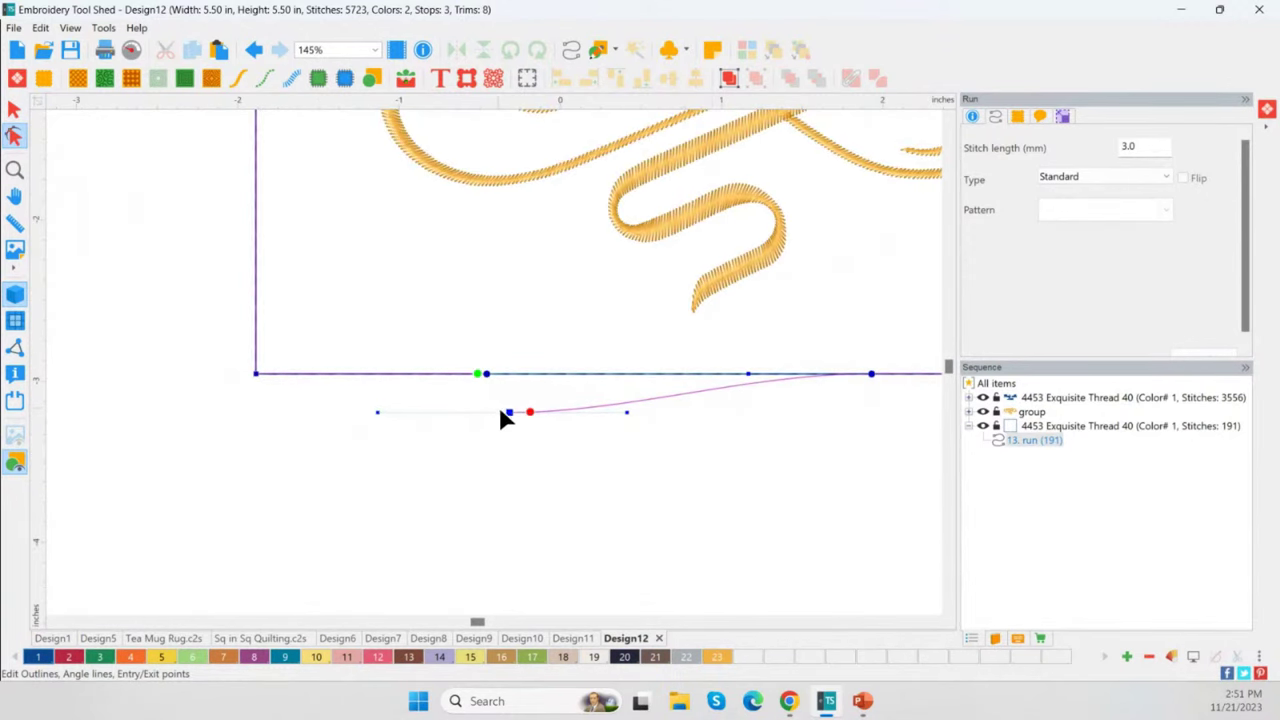
click(876, 384)
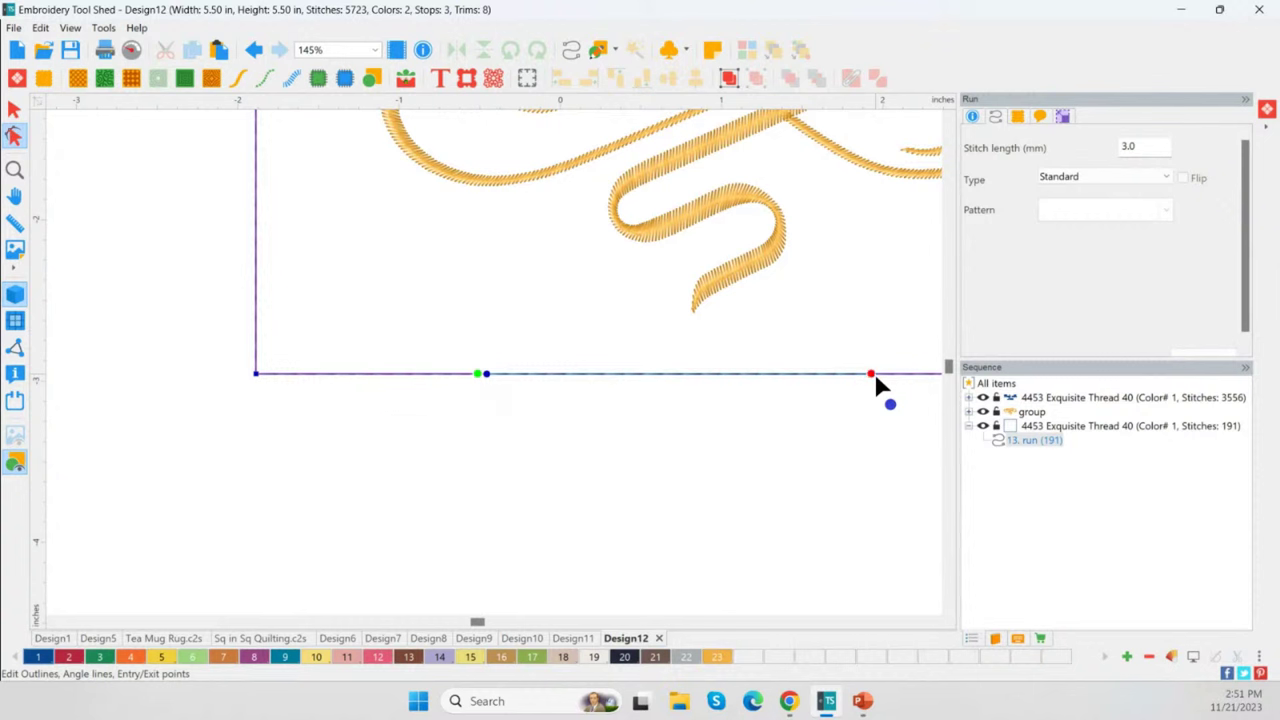
key(Delete)
click(431, 454)
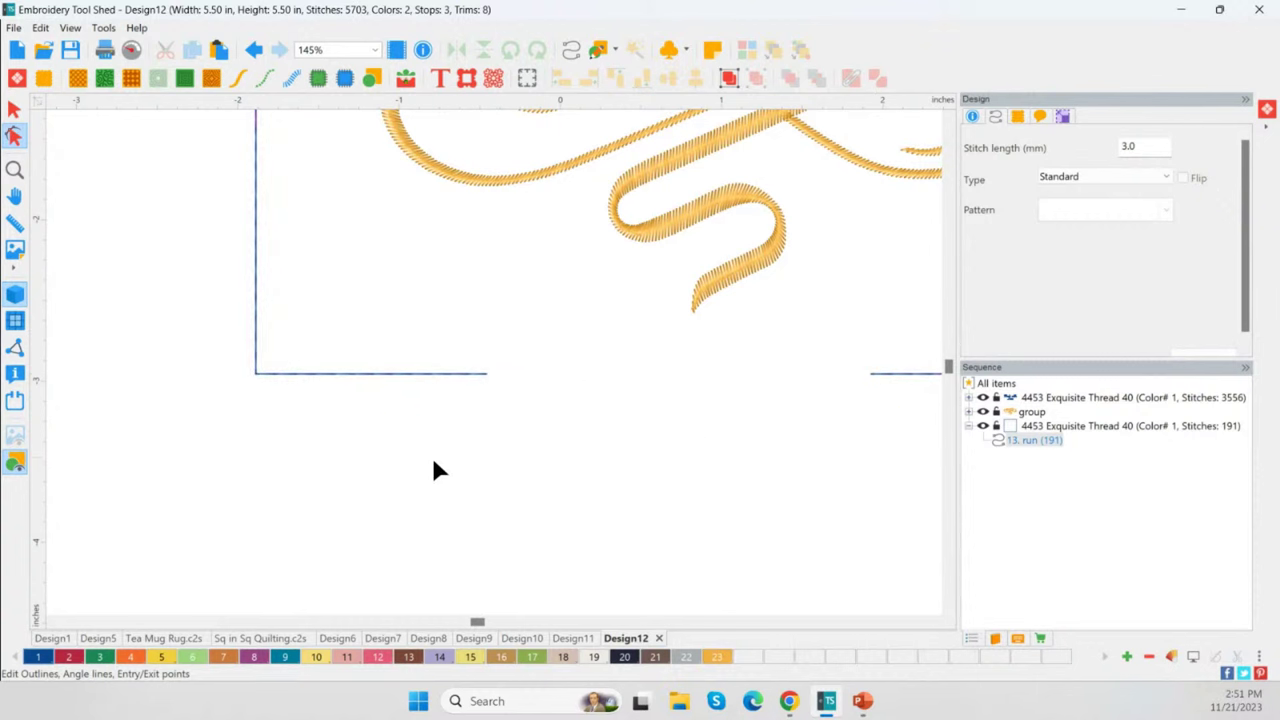
Step: Examine the opened square run's start and end points on either side of the bottom gap, up close and in full view
click(389, 371)
click(466, 464)
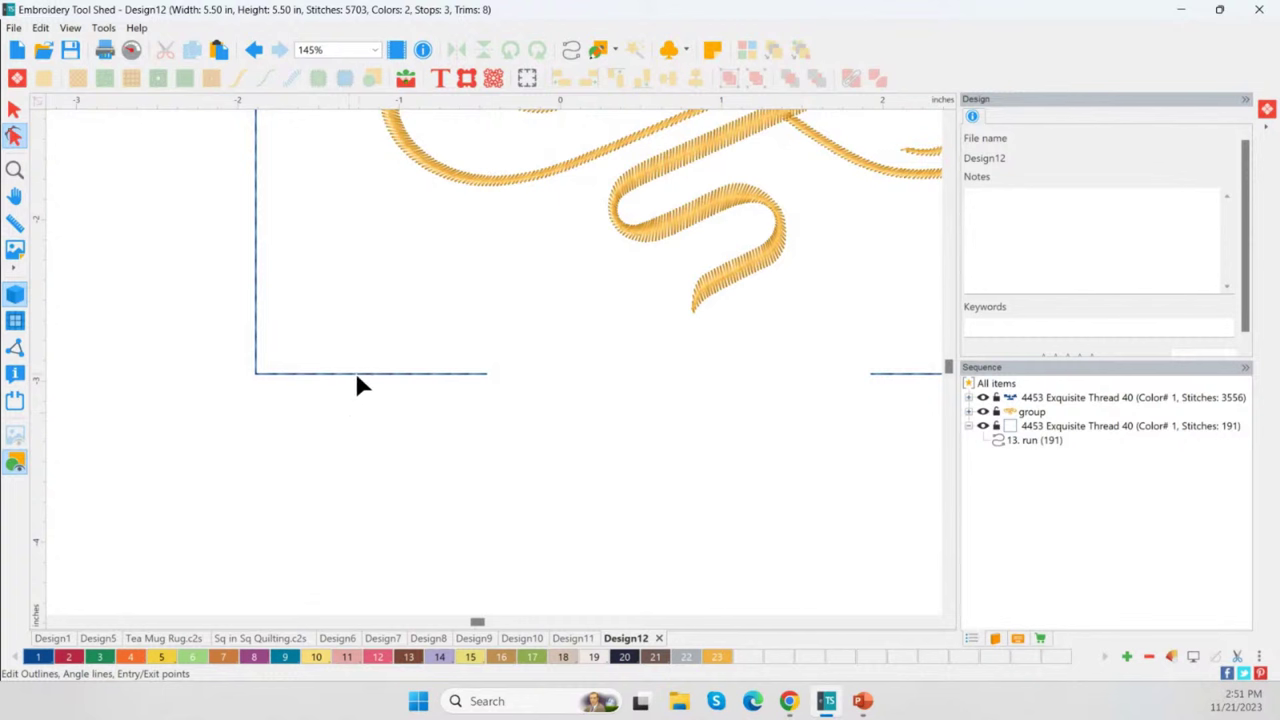
click(406, 374)
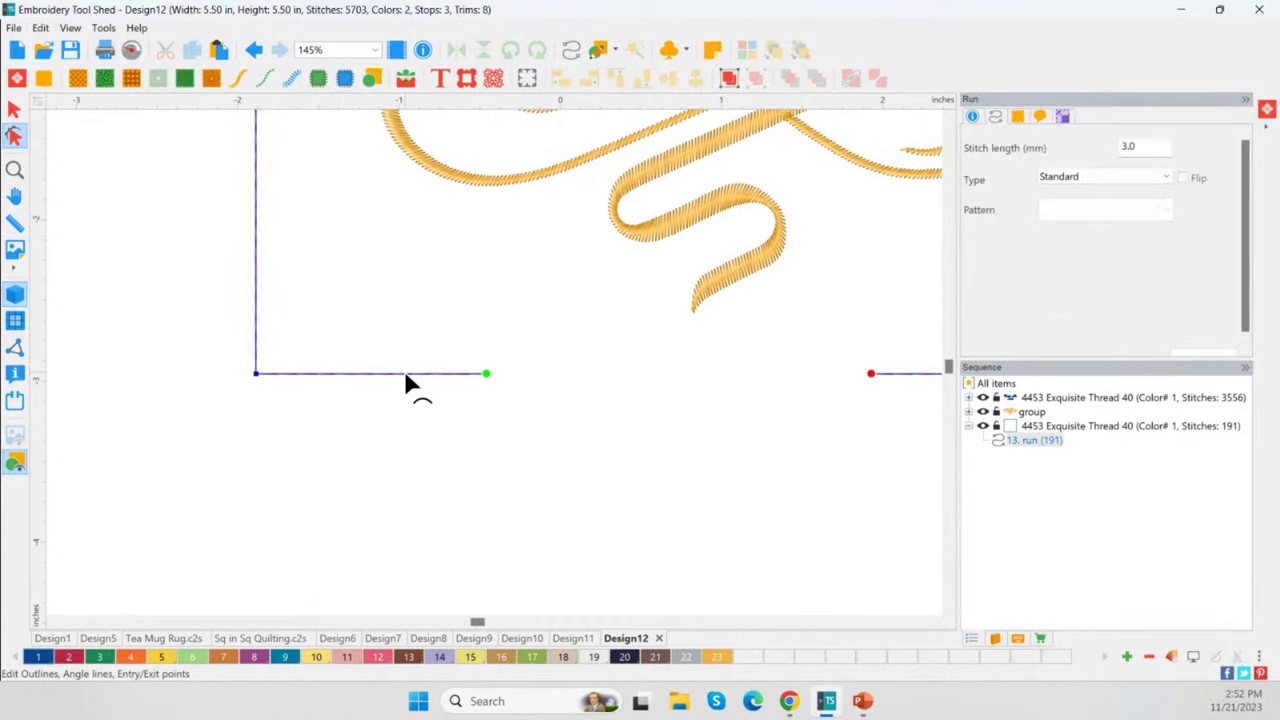
right_click(407, 374)
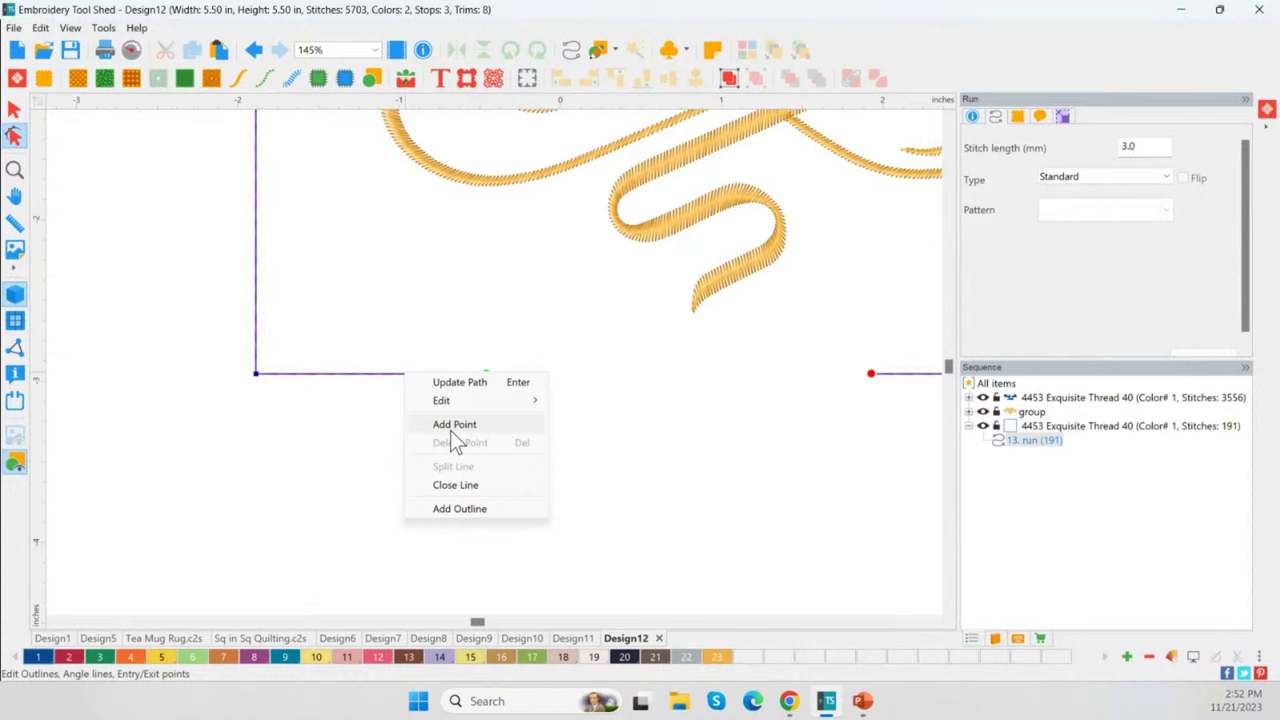
click(488, 381)
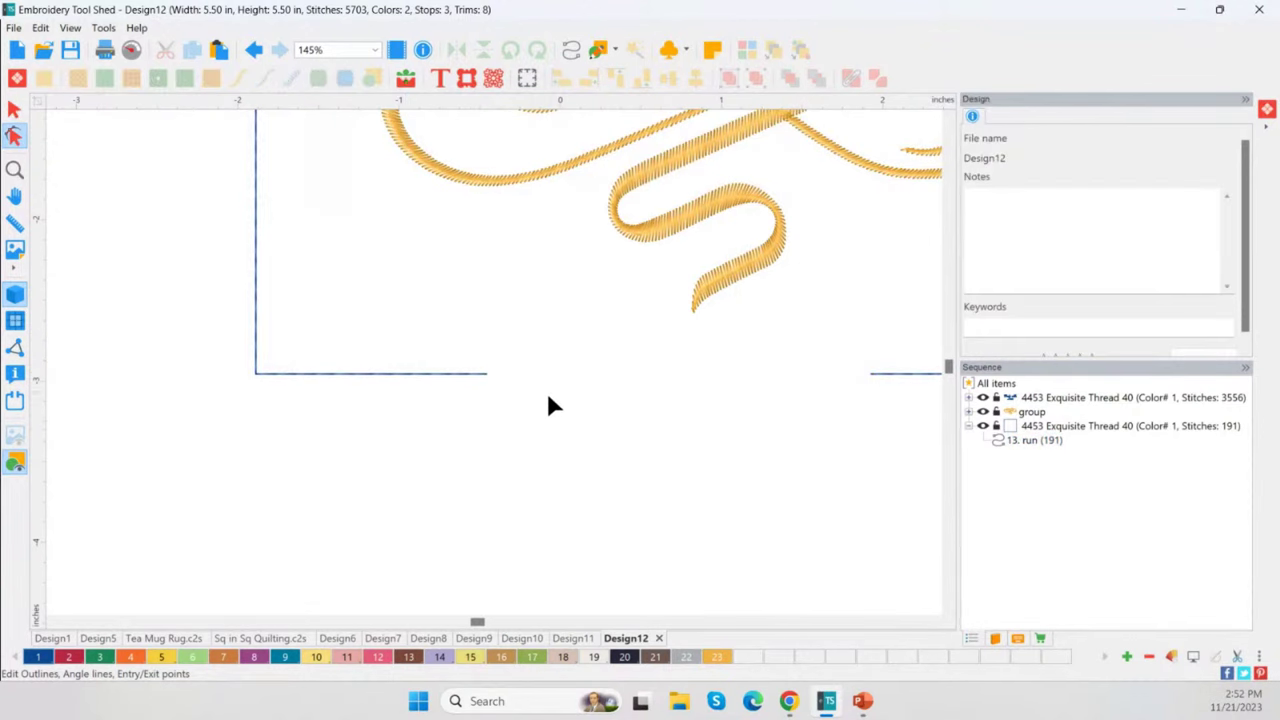
scroll(548, 397, down, 2)
scroll(650, 418, down, 2)
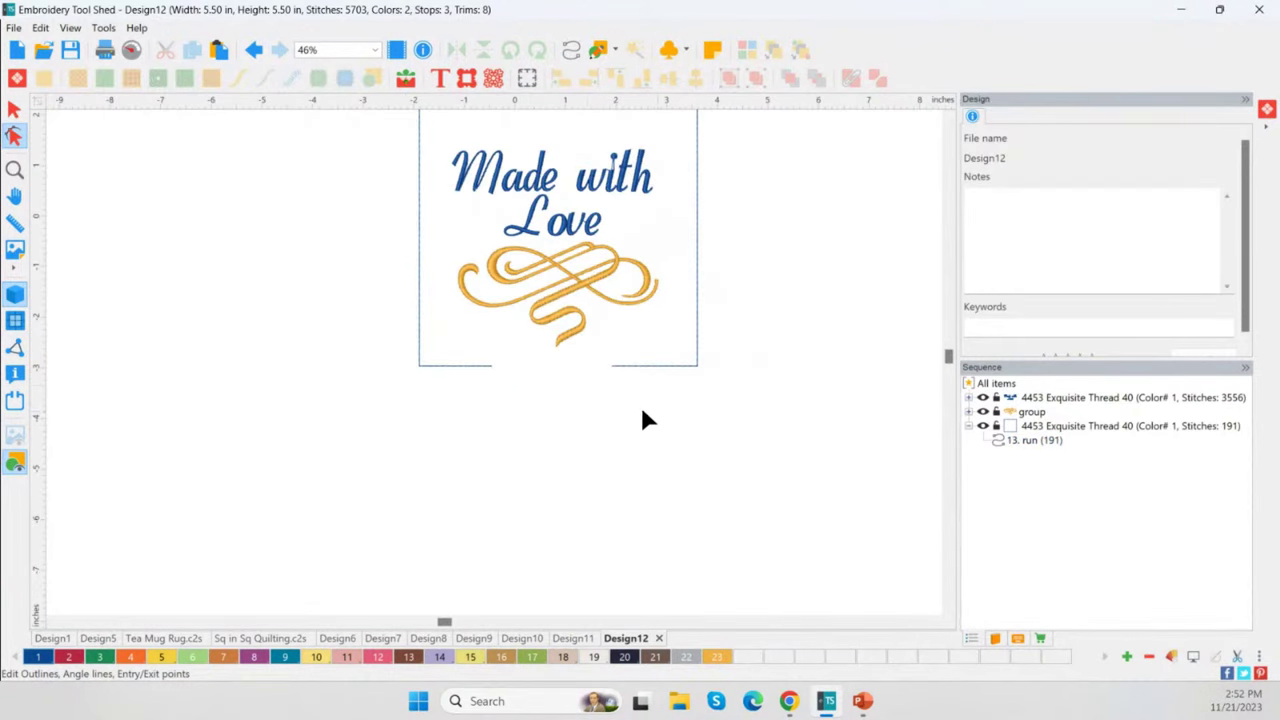
click(494, 367)
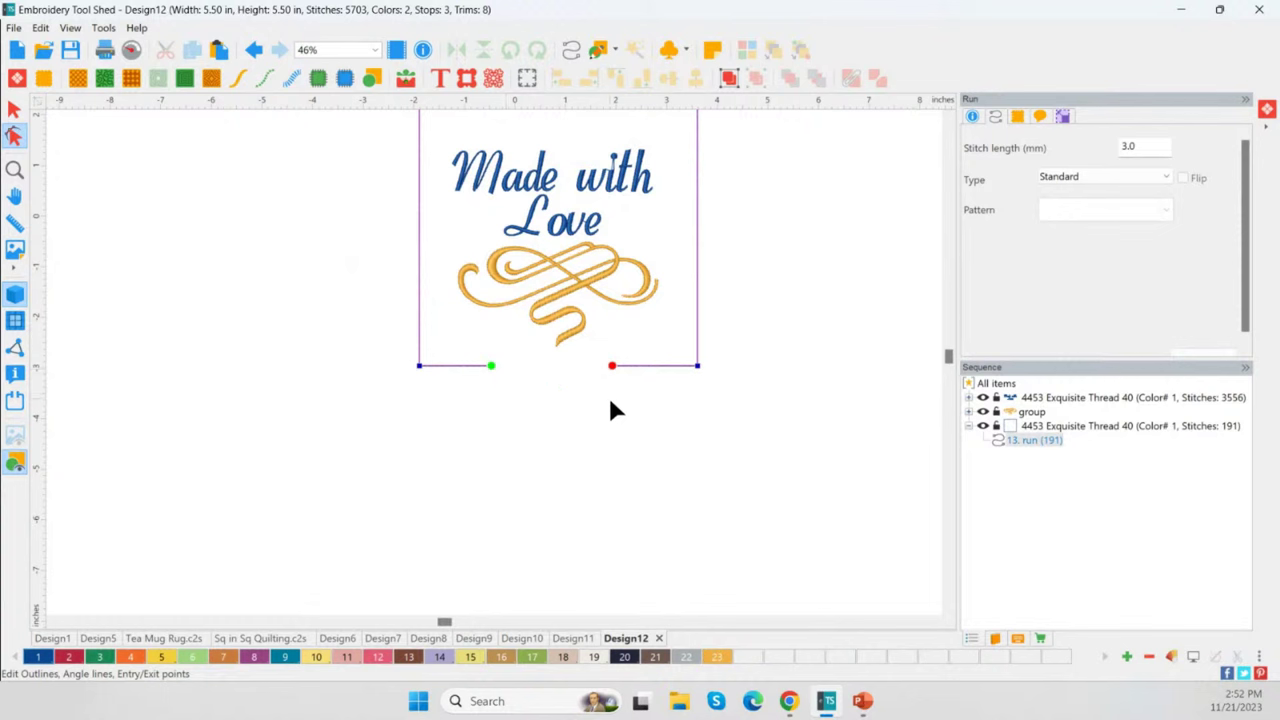
click(14, 169)
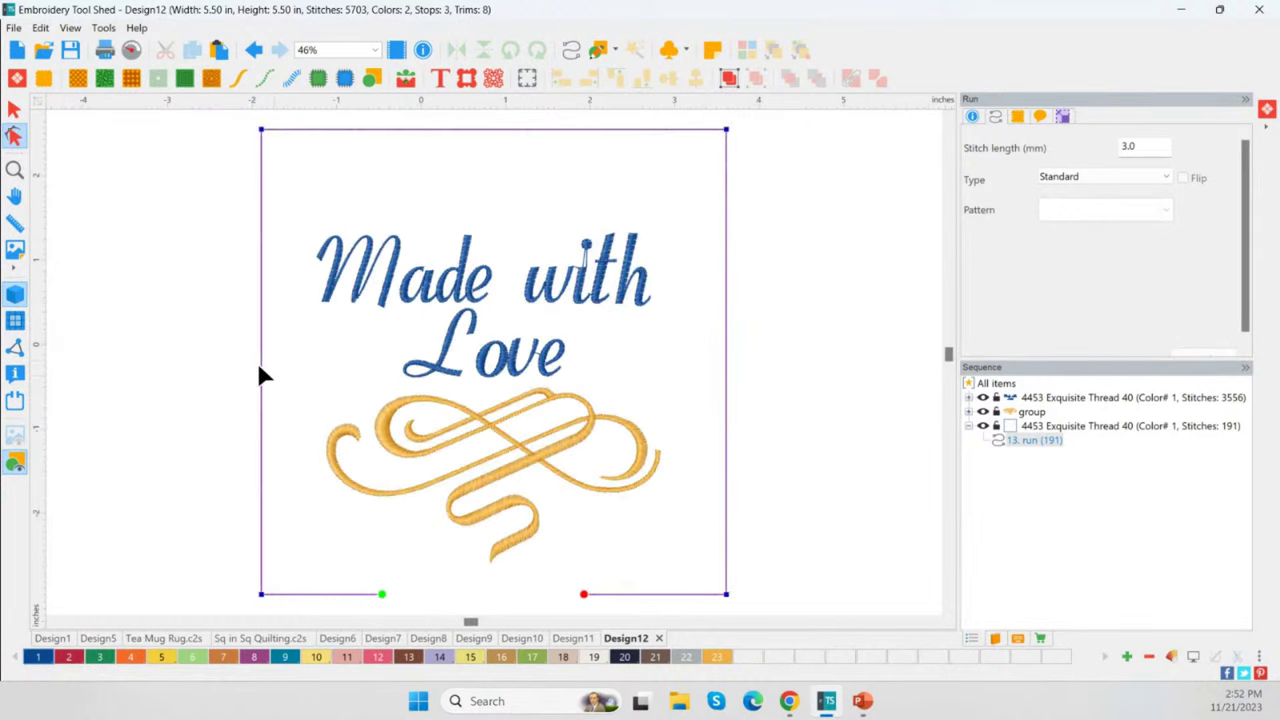
click(781, 338)
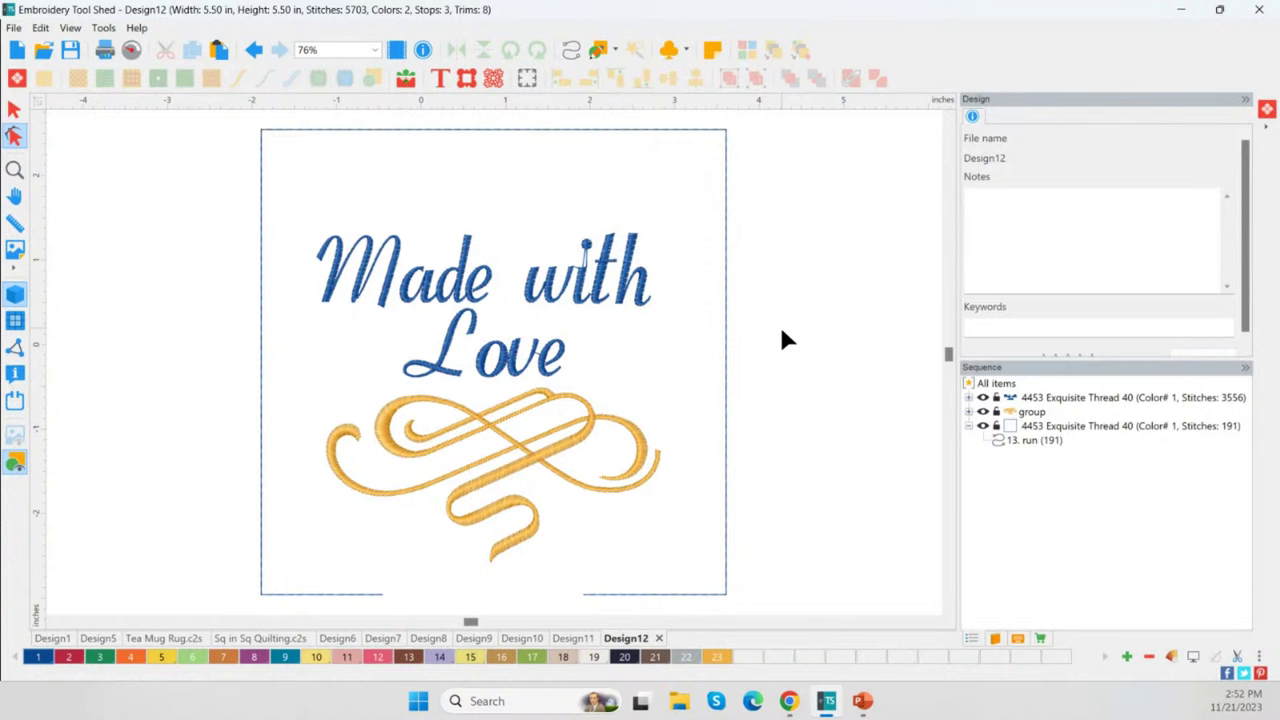
click(789, 701)
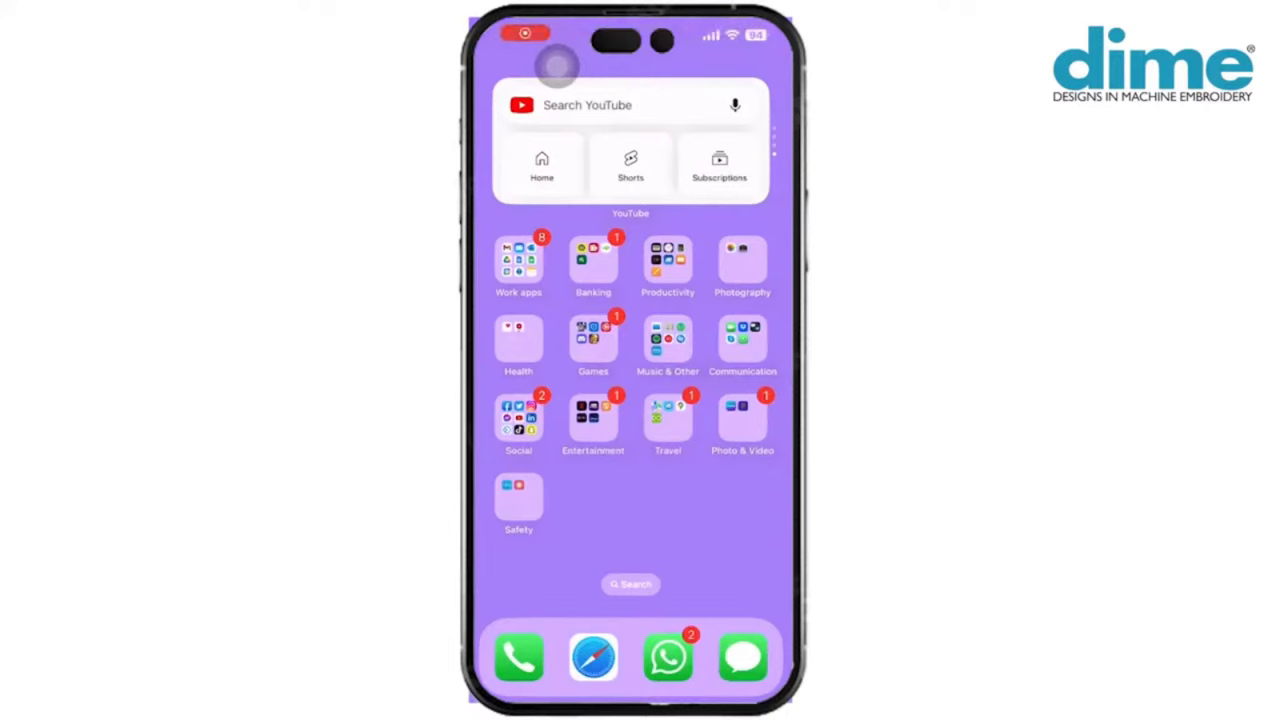
Step: Switch to the YouTube app from the phone's Social folder and search for "designs in machine embroidery"
click(519, 420)
click(631, 355)
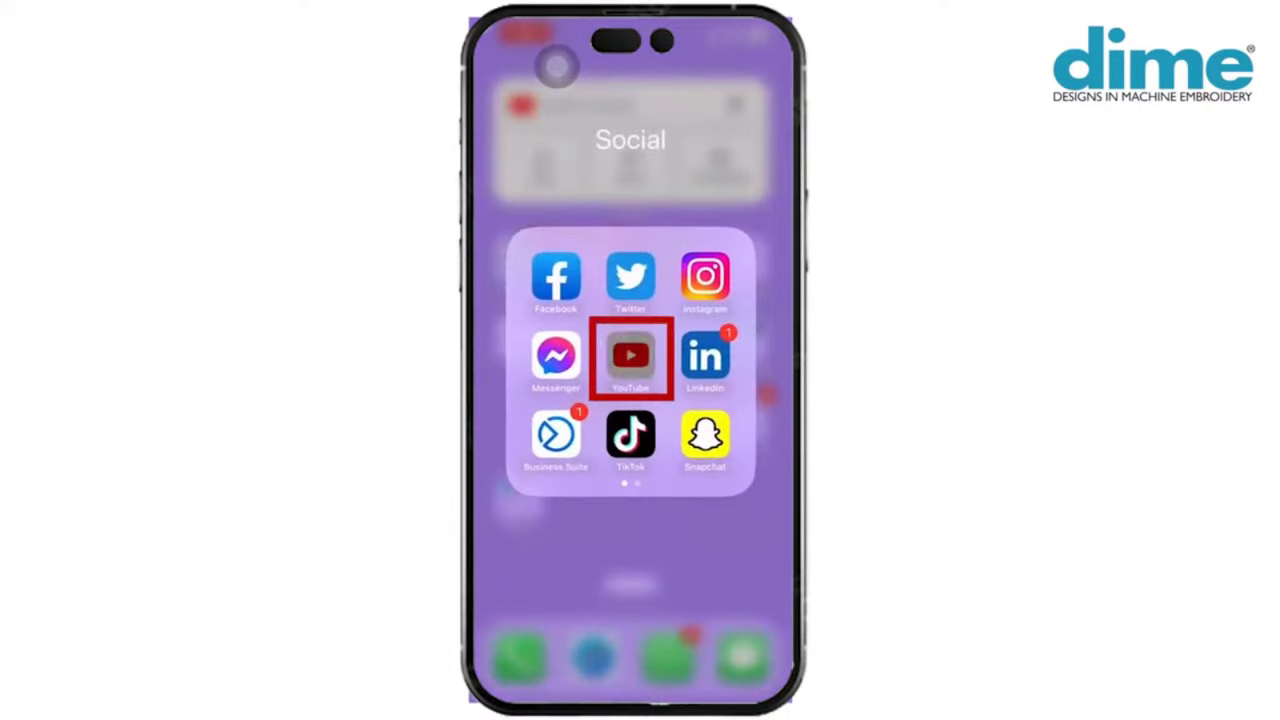
click(738, 69)
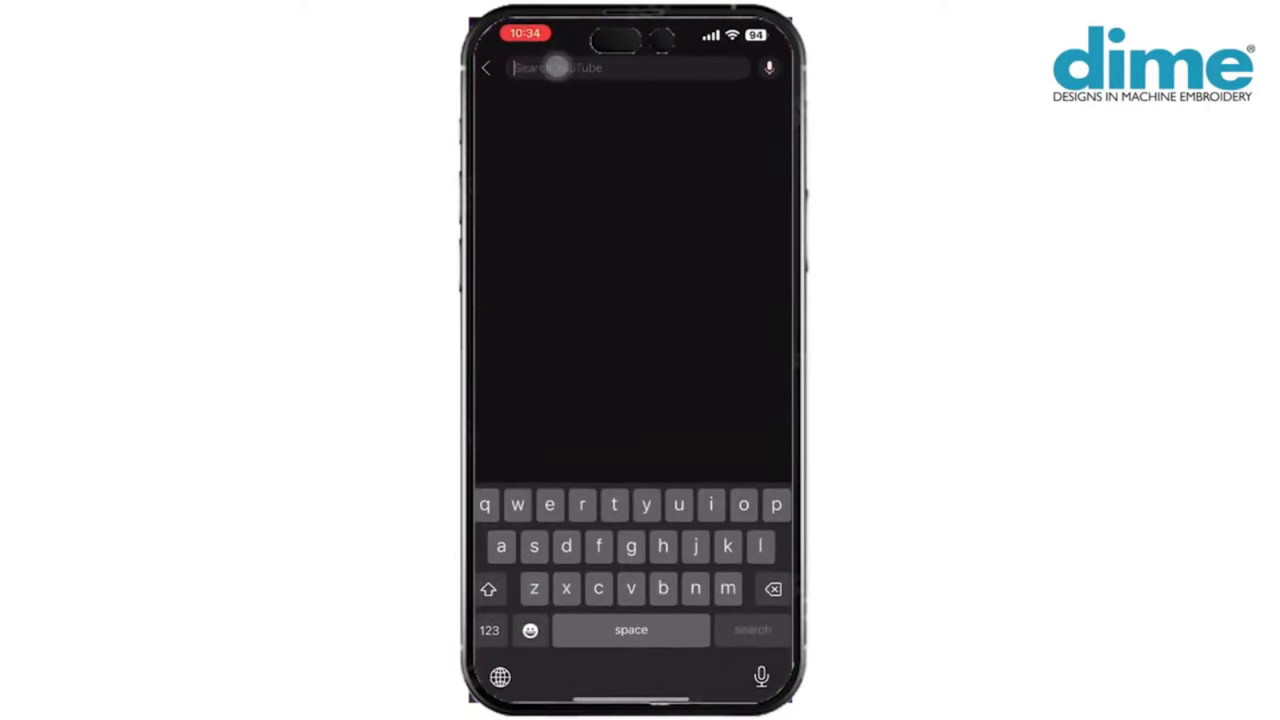
text(designs)
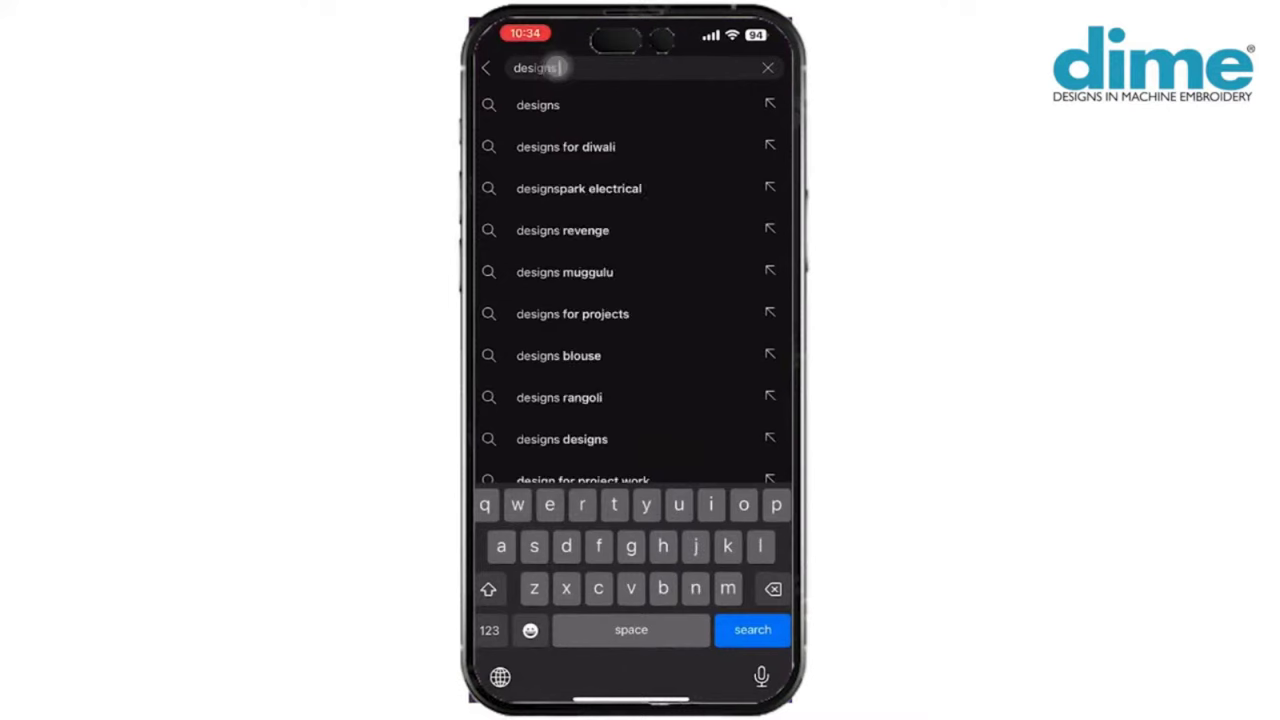
text( in ma)
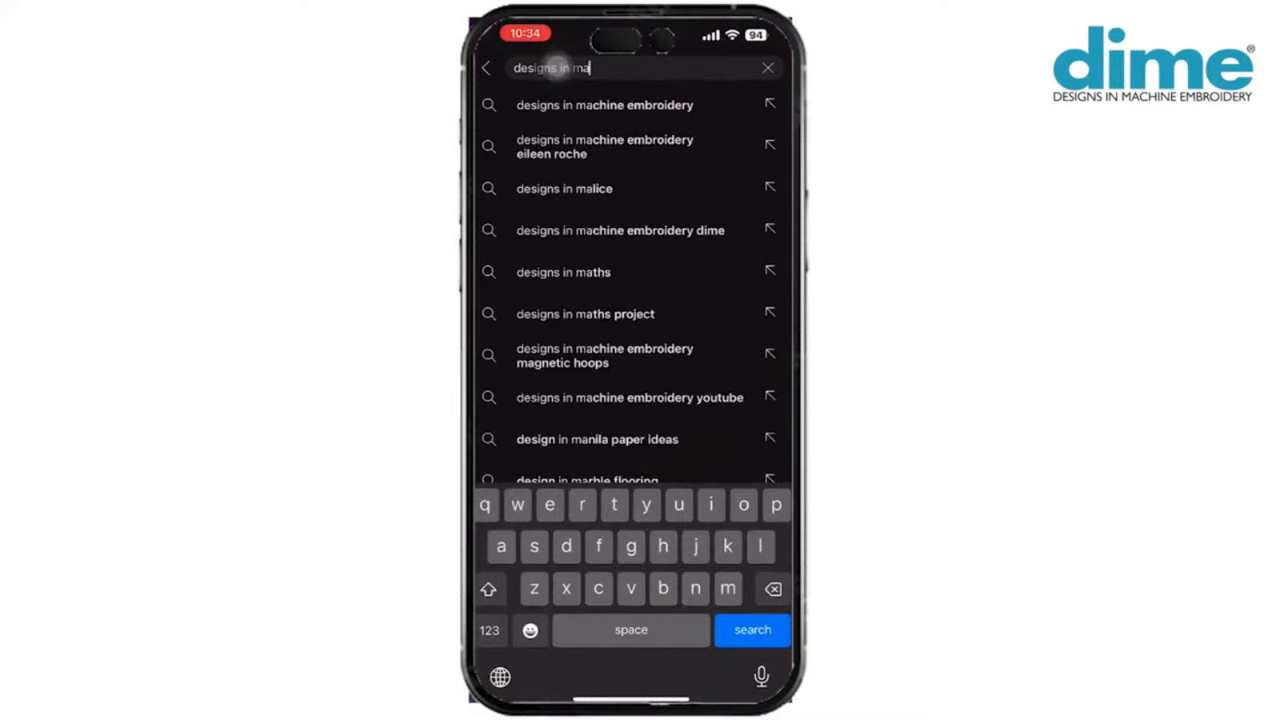
click(590, 105)
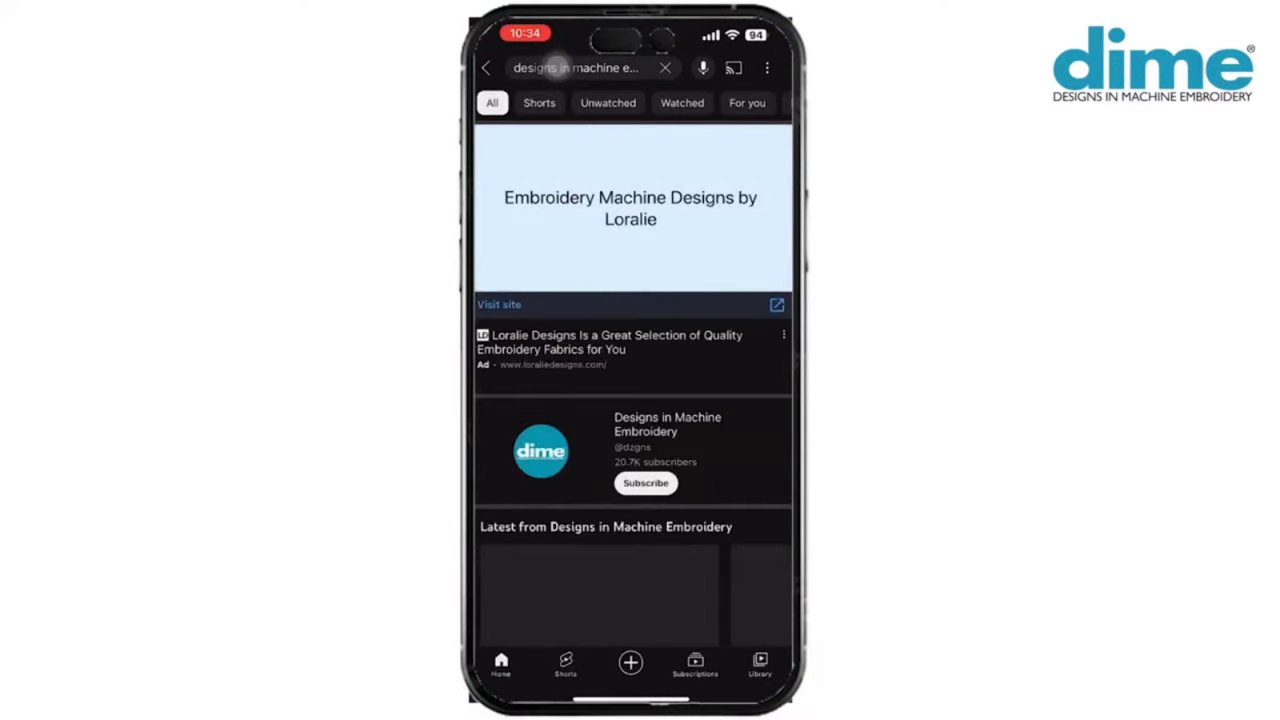
Step: Open the Designs in Machine Embroidery channel from the search results and subscribe to it
click(540, 450)
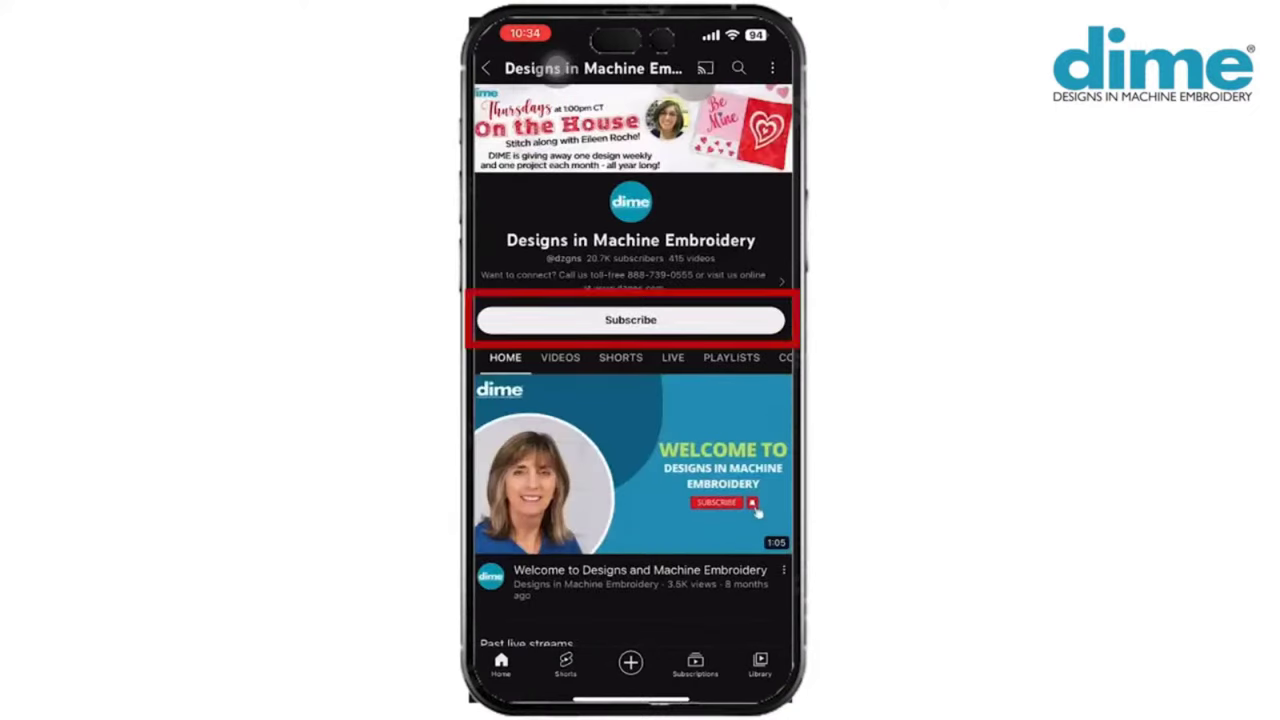
click(630, 319)
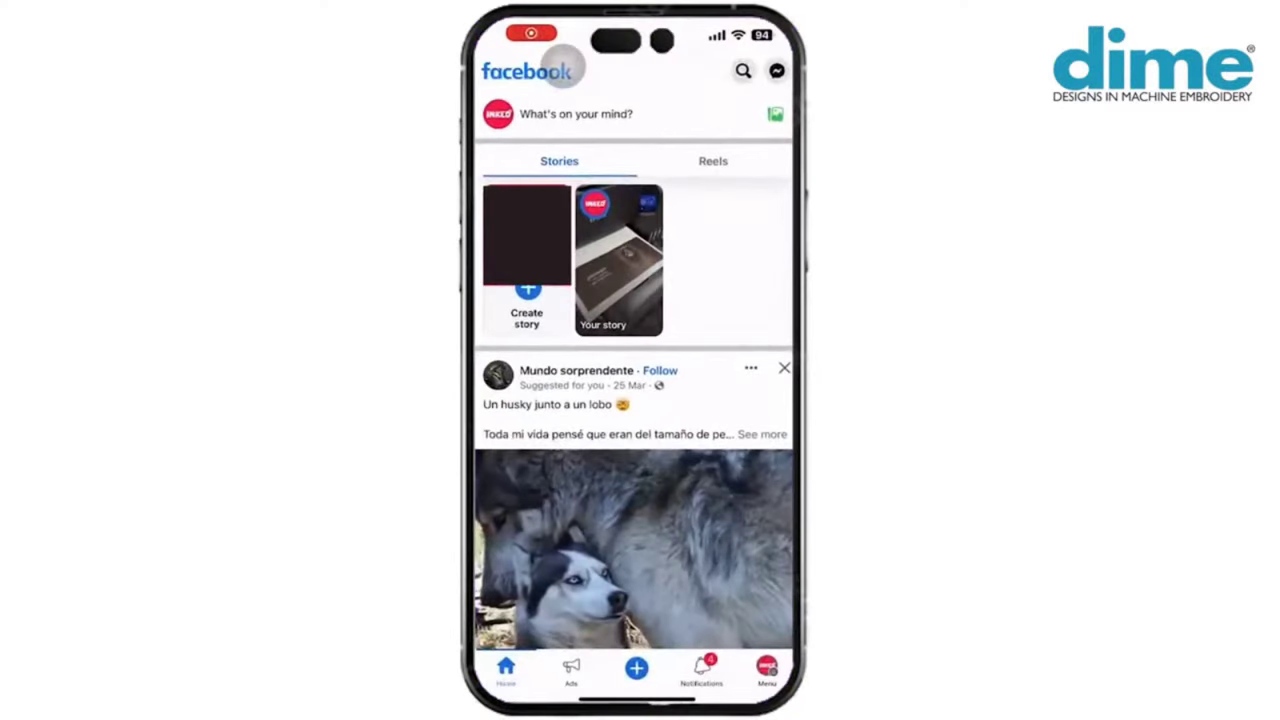
Step: Search Facebook for "designs in machine embroidery"
click(734, 88)
text(designs)
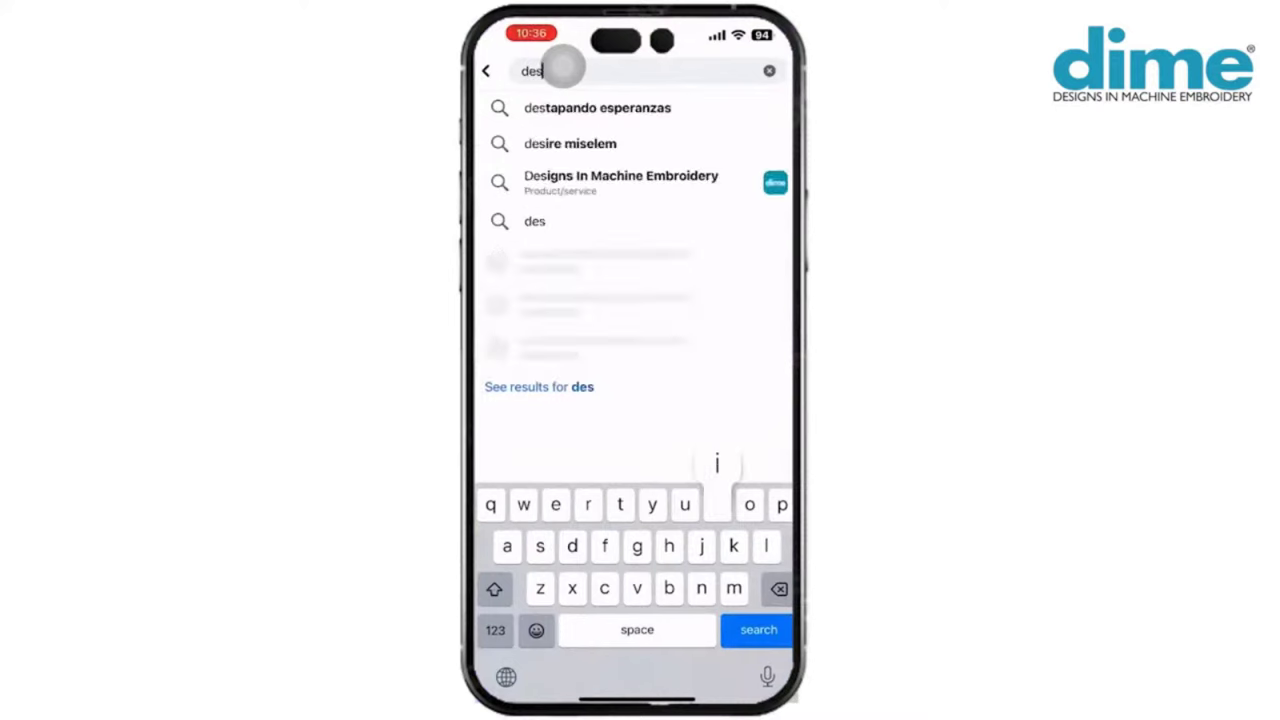
click(620, 110)
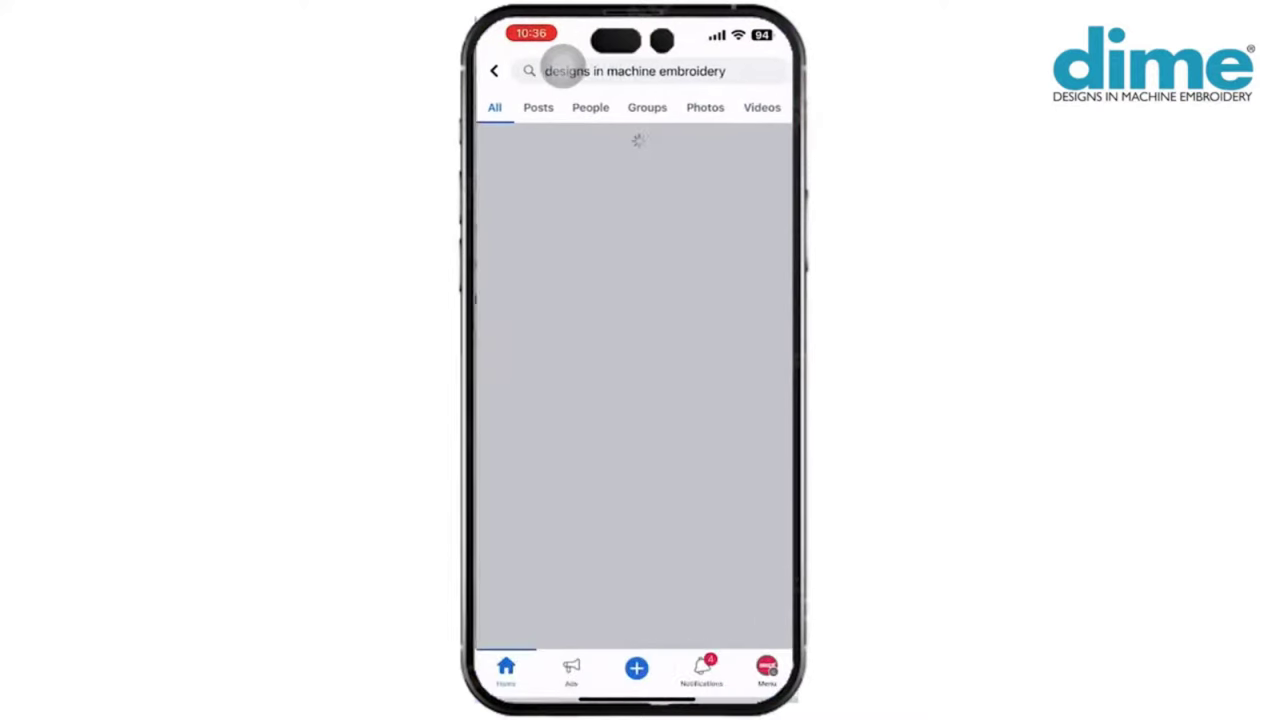
Step: Open the Designs In Machine Embroidery page from the Facebook results and follow it
click(620, 235)
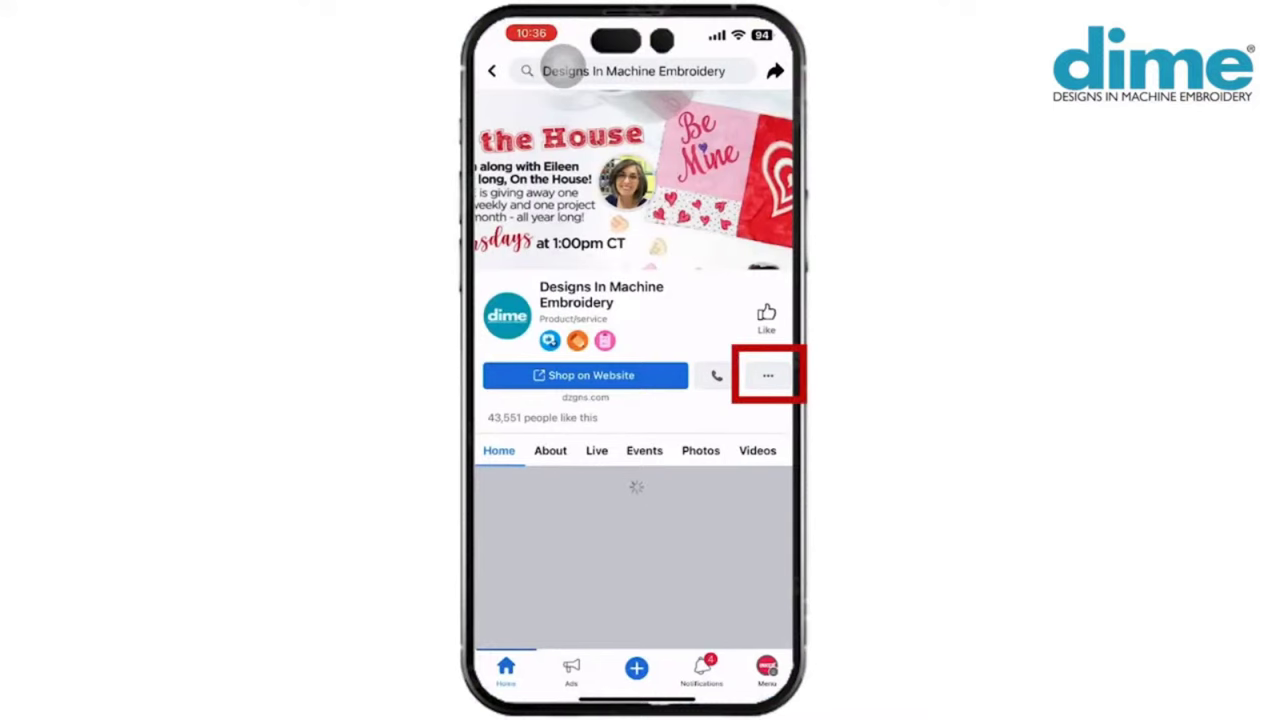
click(768, 375)
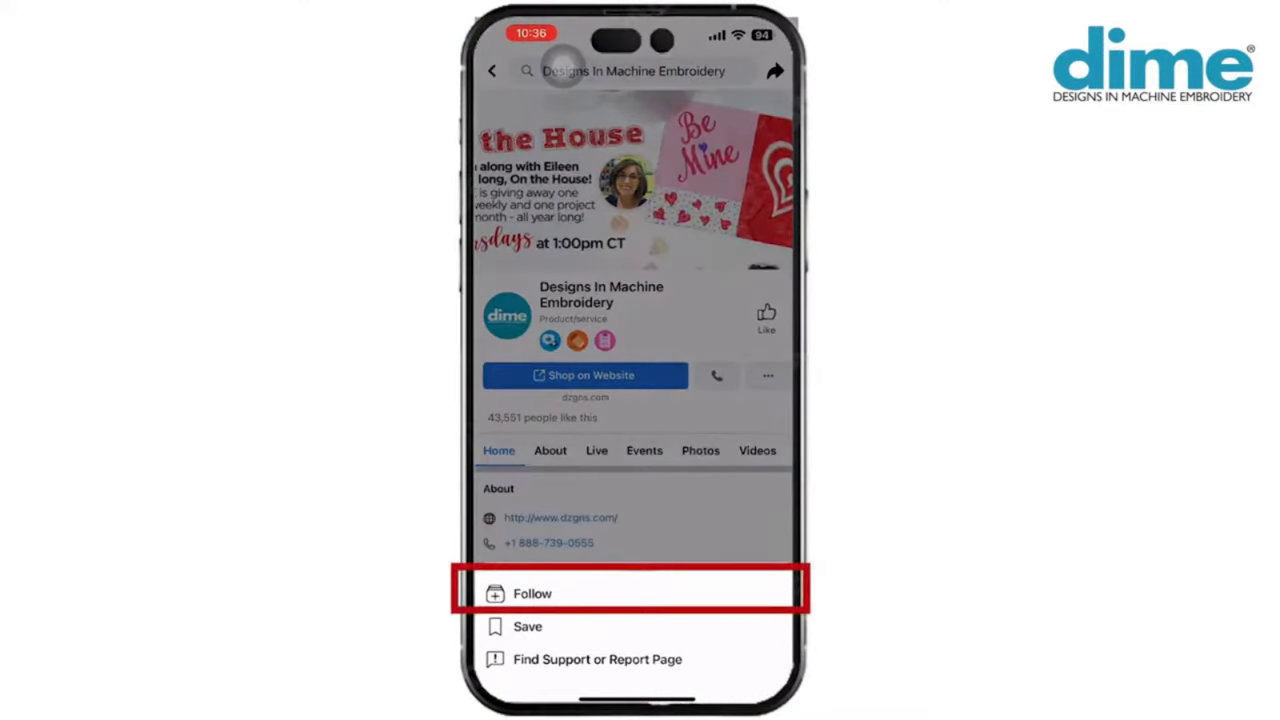
click(532, 593)
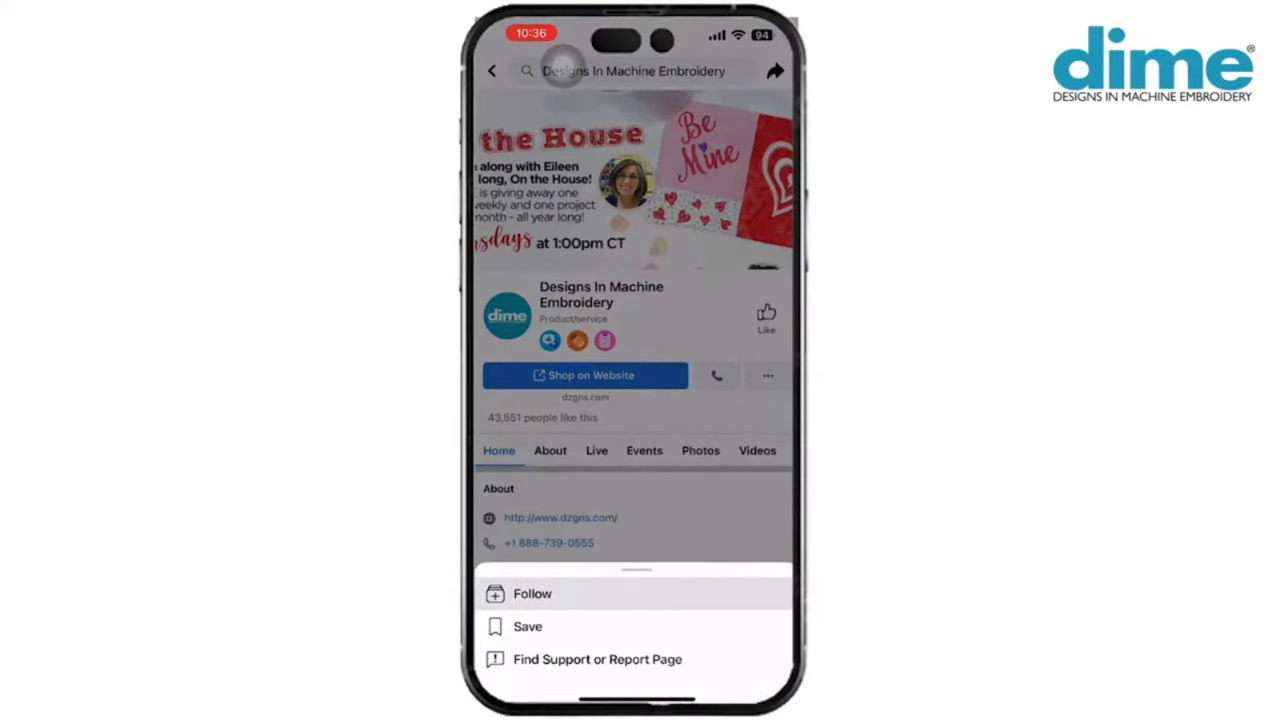